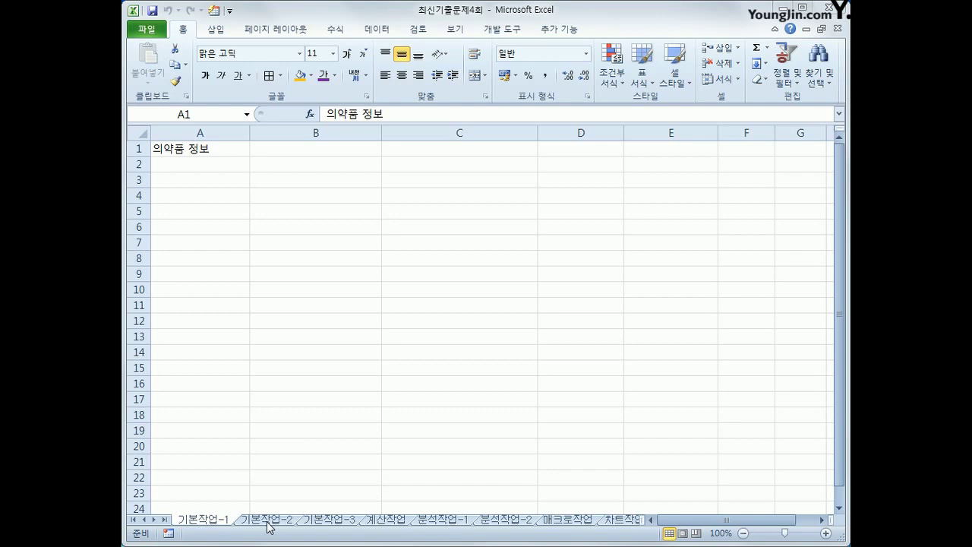
- On the 기본작업-2 sheet, merge and center the title across A1:I1
click(267, 519)
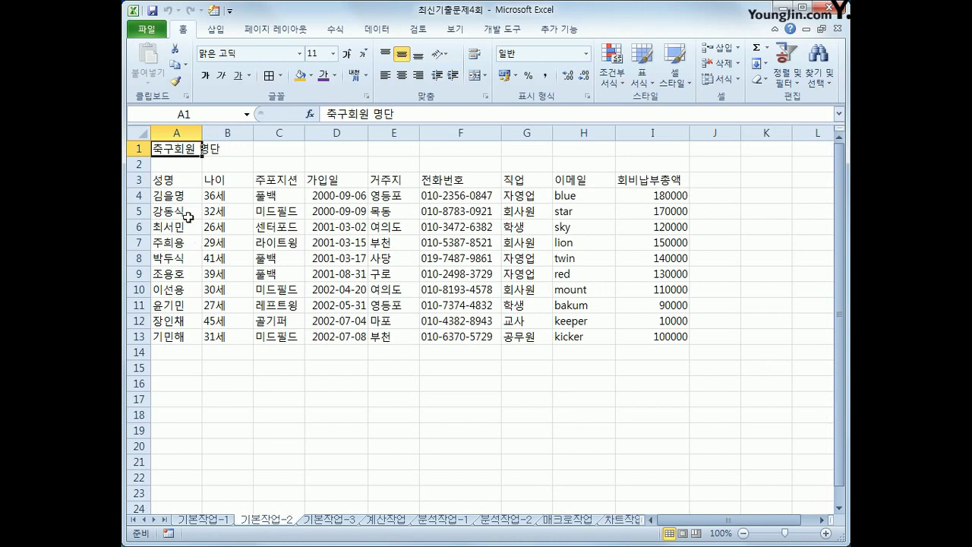
drag(172, 146, 641, 144)
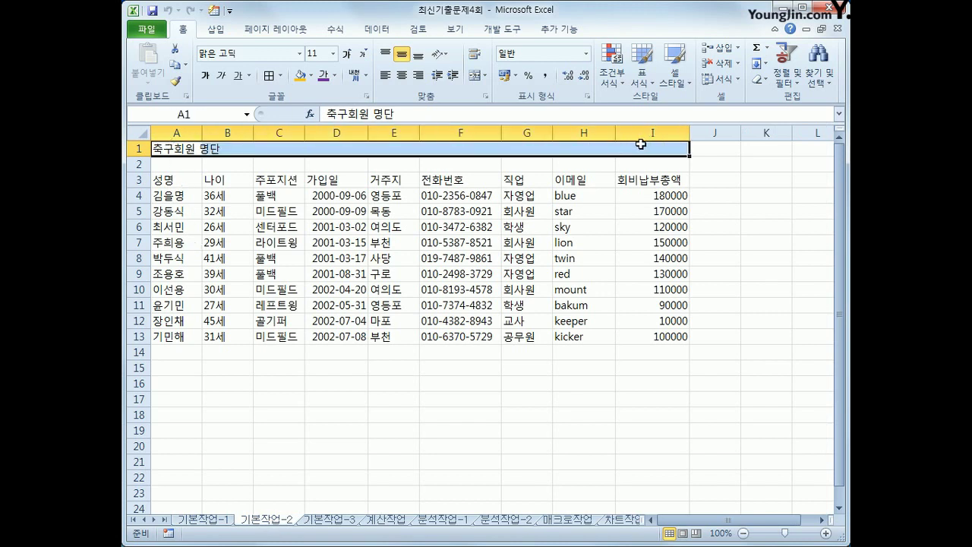
click(476, 76)
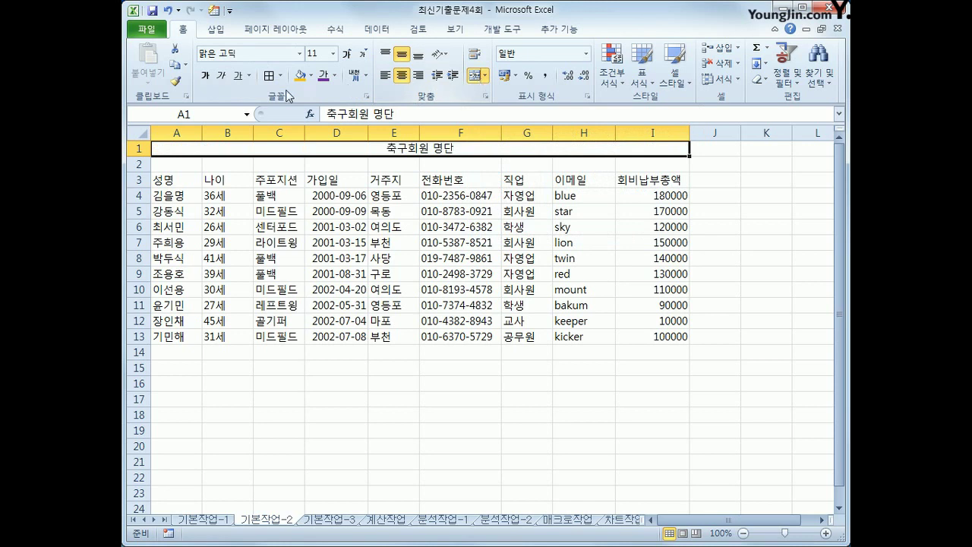
- Set the merged title's font to HY중고딕 and its size to 18
click(301, 54)
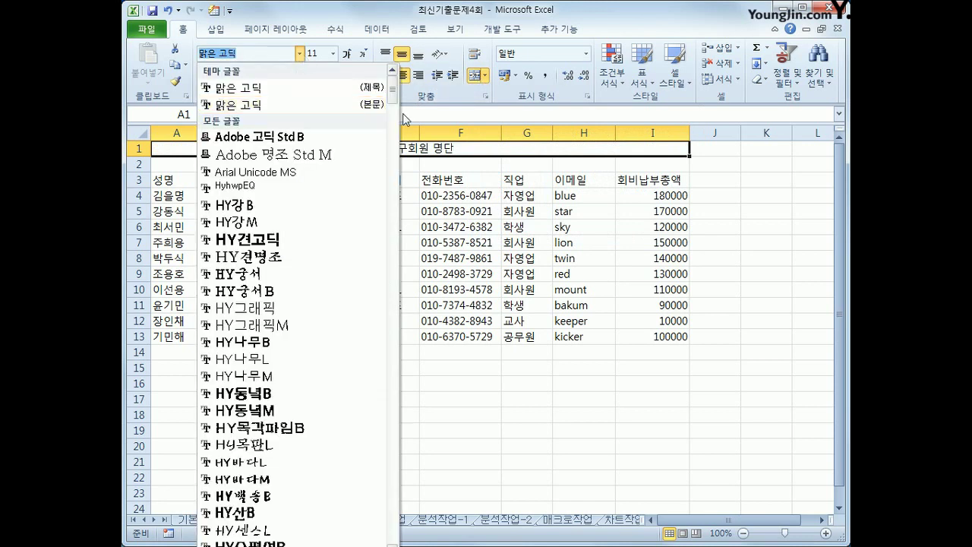
drag(396, 94, 394, 107)
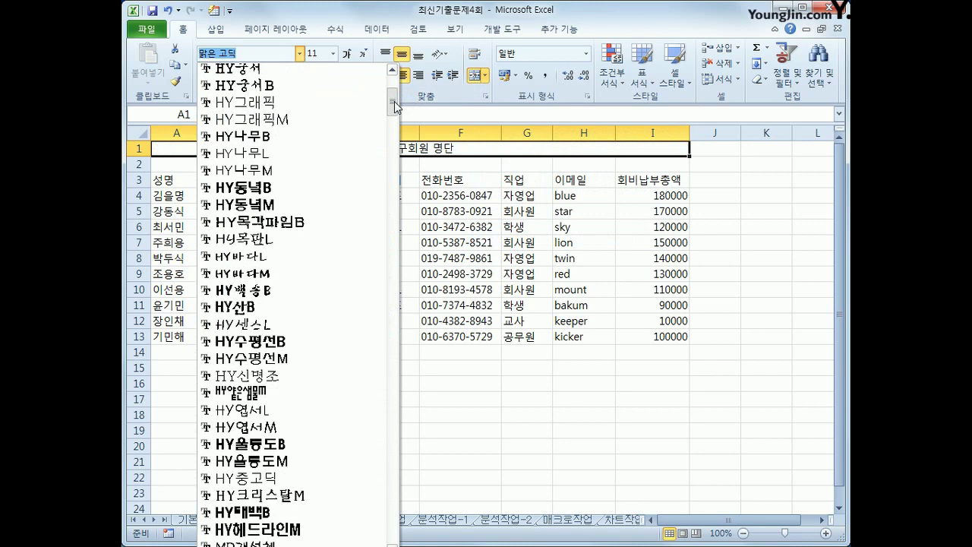
scroll(395, 101, up, 1)
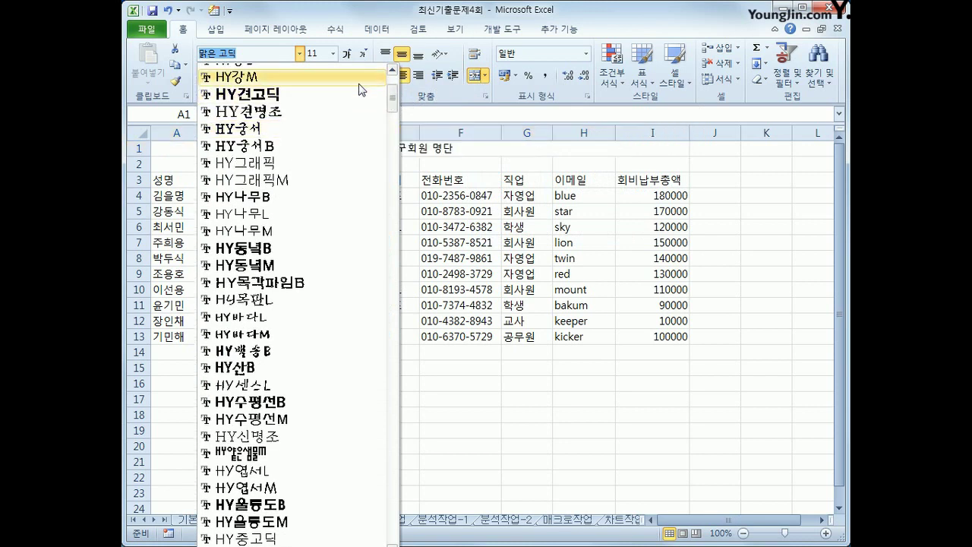
scroll(395, 96, up, 2)
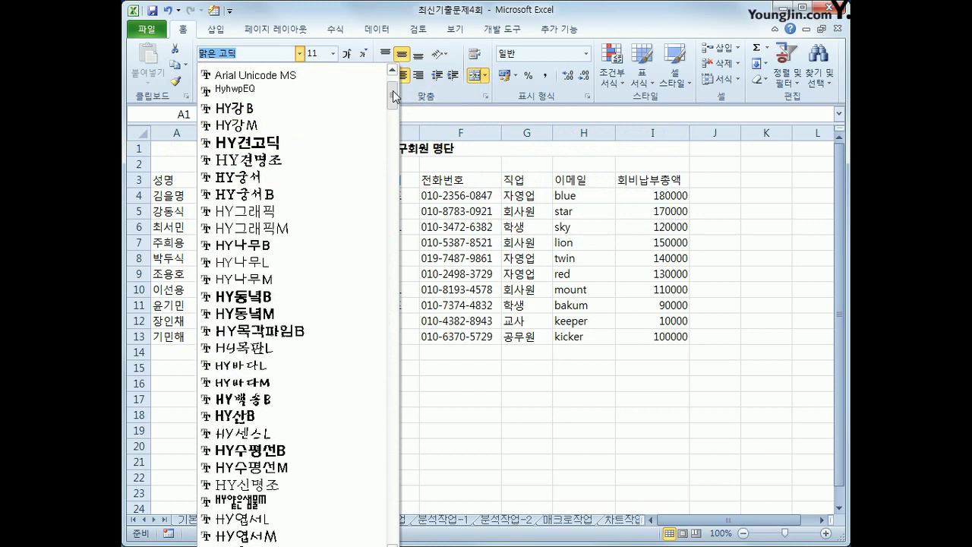
drag(395, 96, 395, 105)
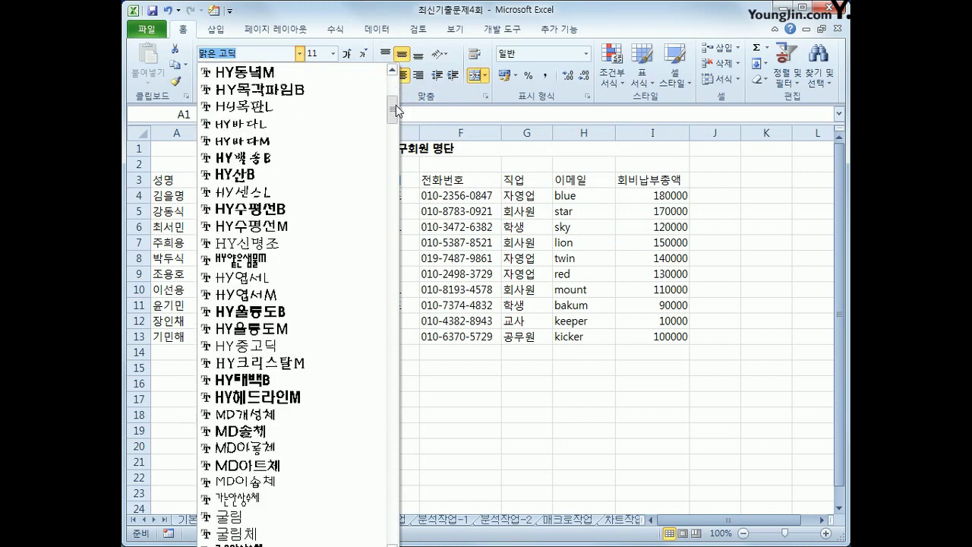
click(287, 348)
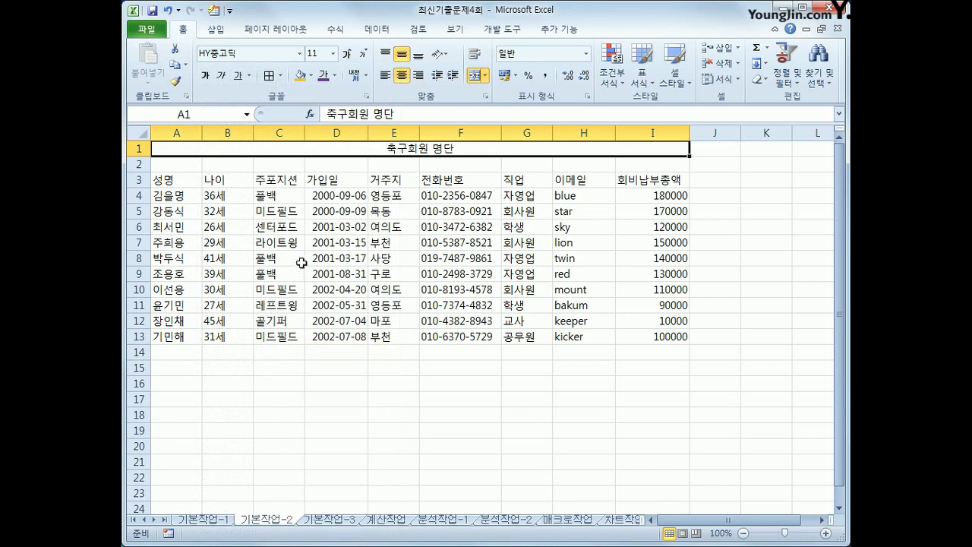
click(332, 54)
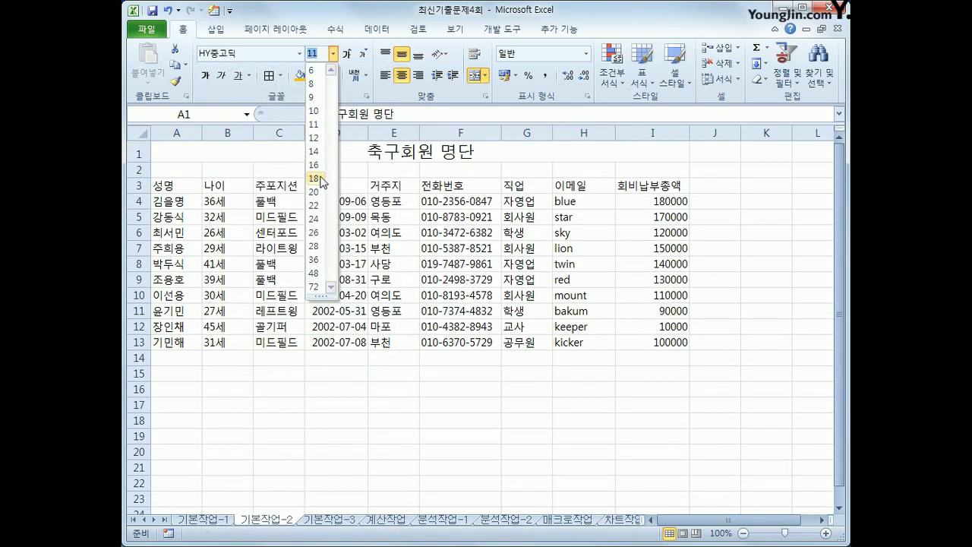
click(318, 177)
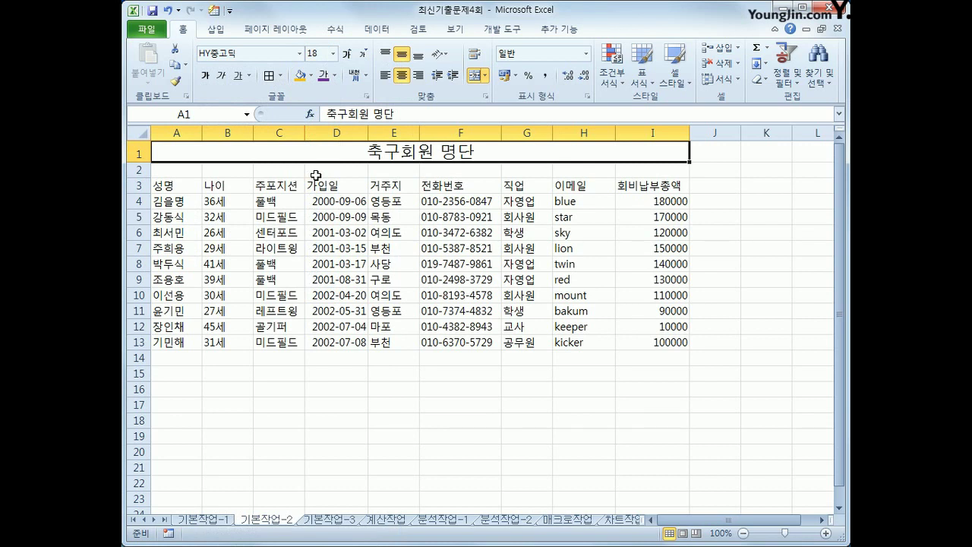
- Set the height of row 1 to 28
click(136, 154)
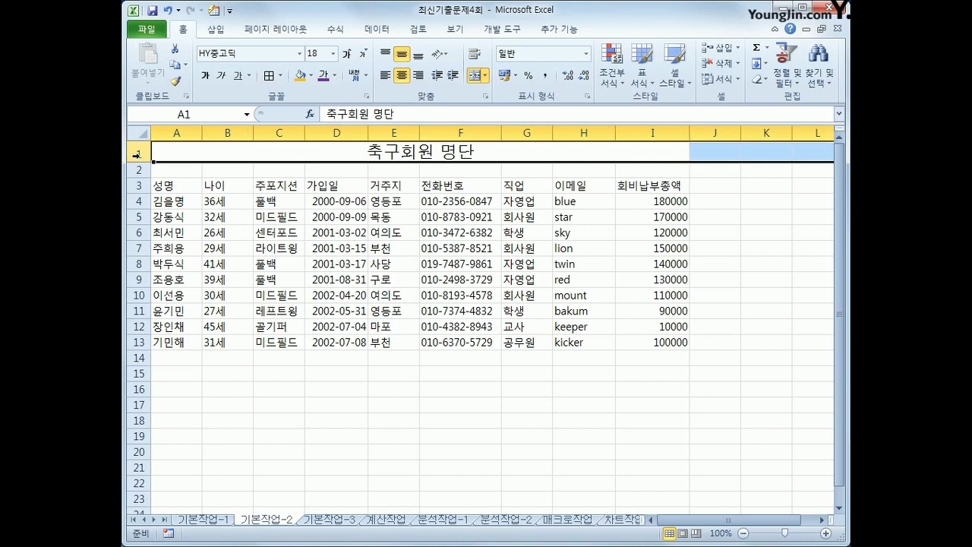
right_click(136, 154)
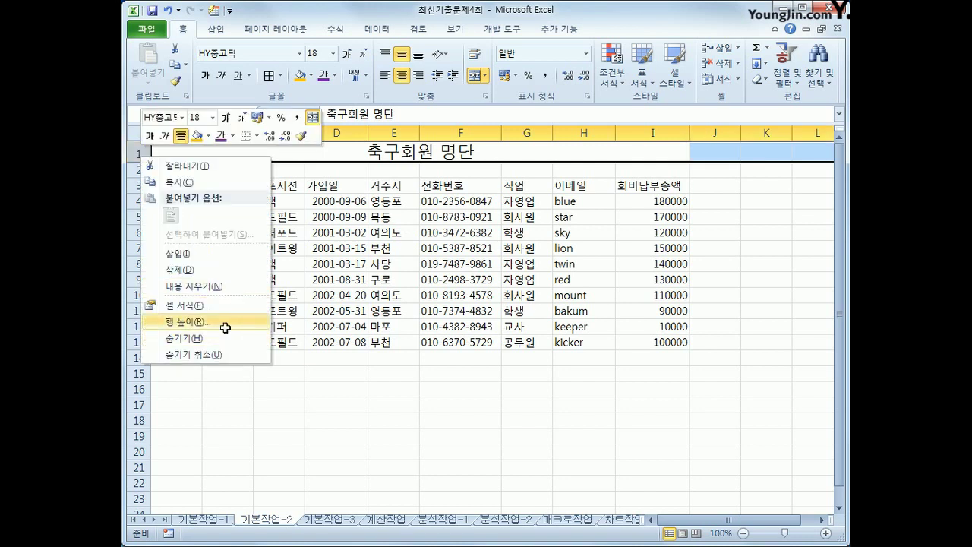
click(225, 322)
text(28)
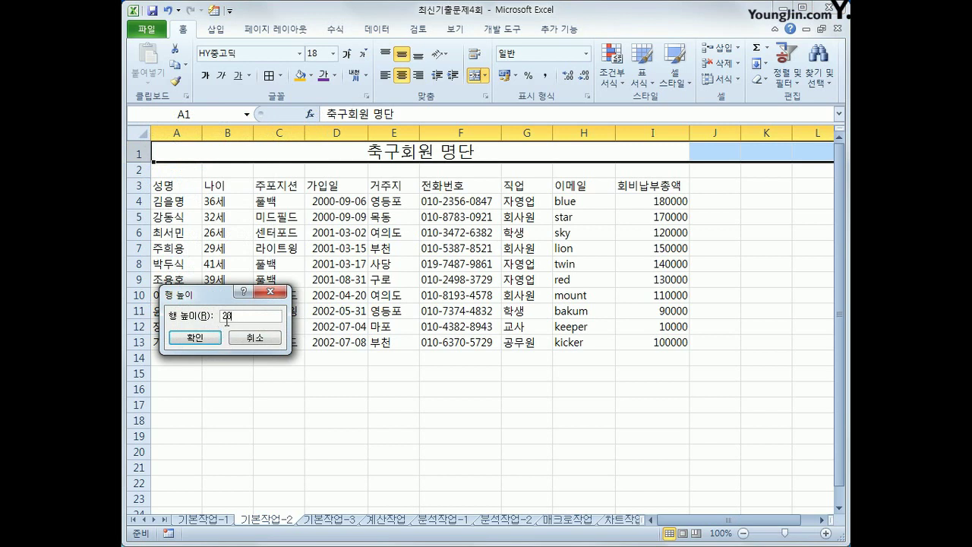
click(216, 345)
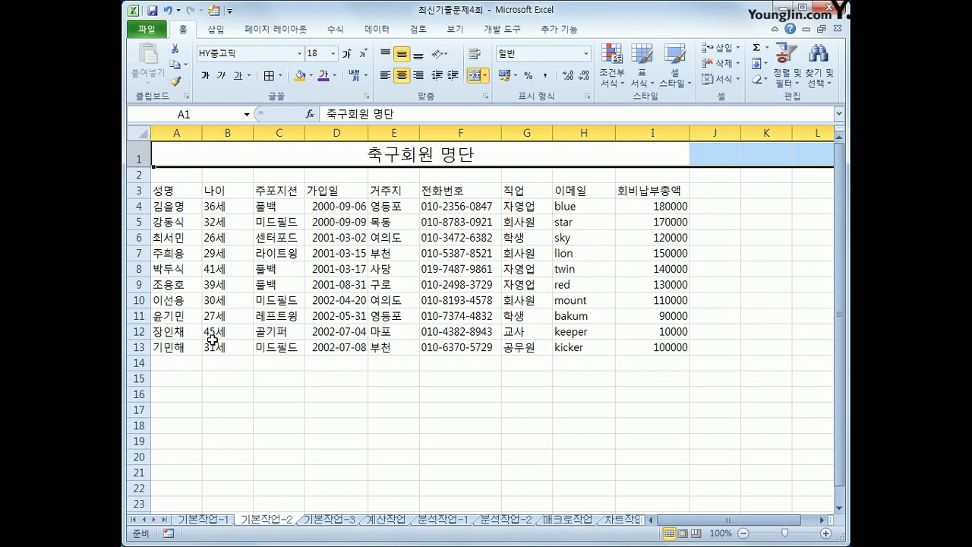
- Apply the 제목 4 cell style to the header cells A3:I3
click(184, 199)
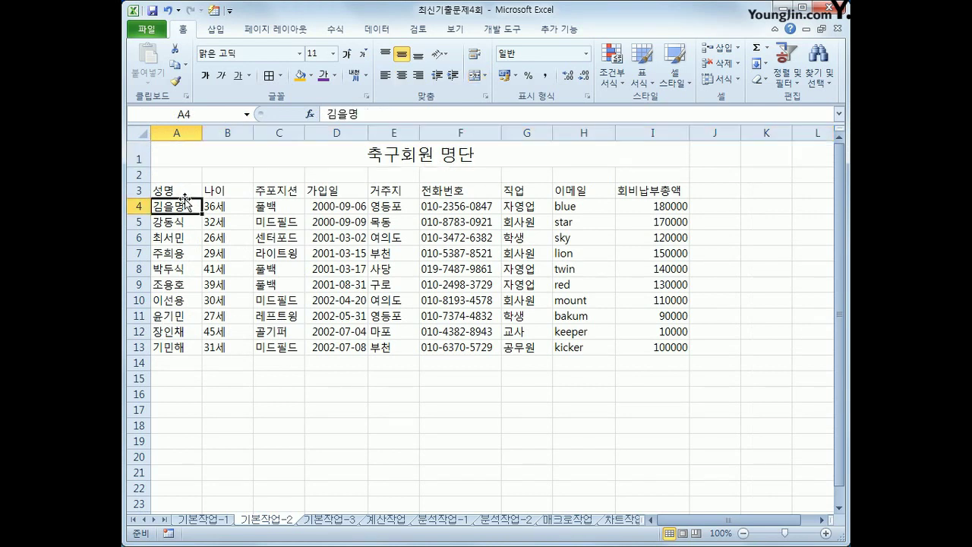
drag(189, 190, 640, 191)
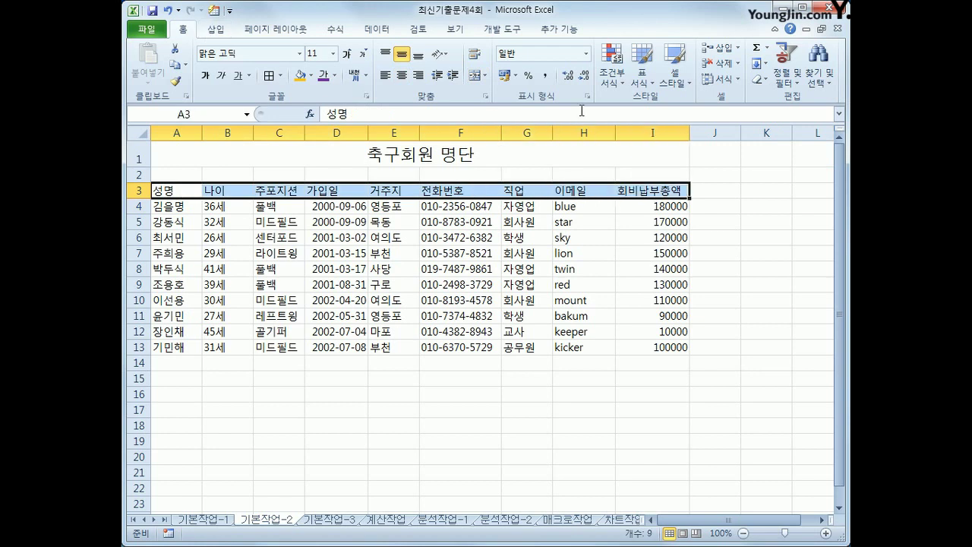
click(673, 86)
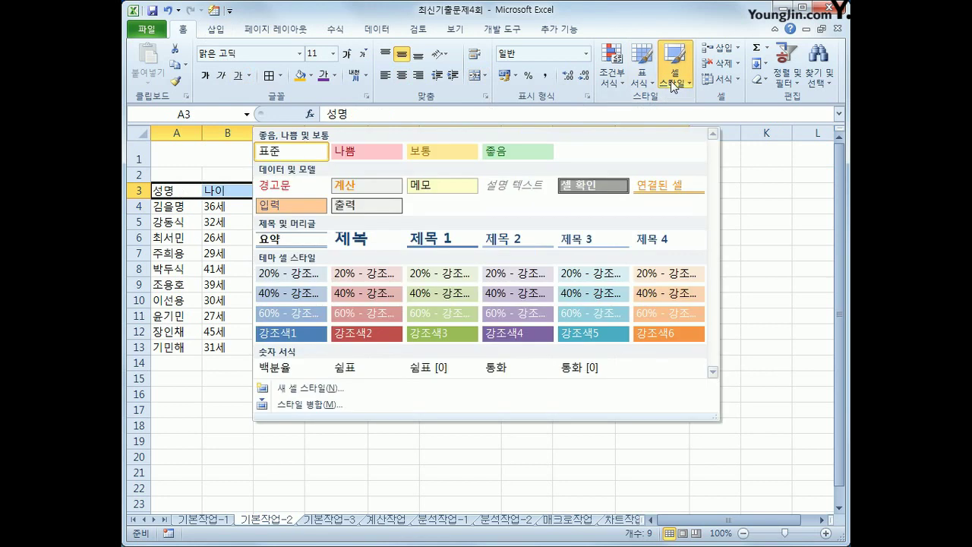
click(681, 240)
click(721, 405)
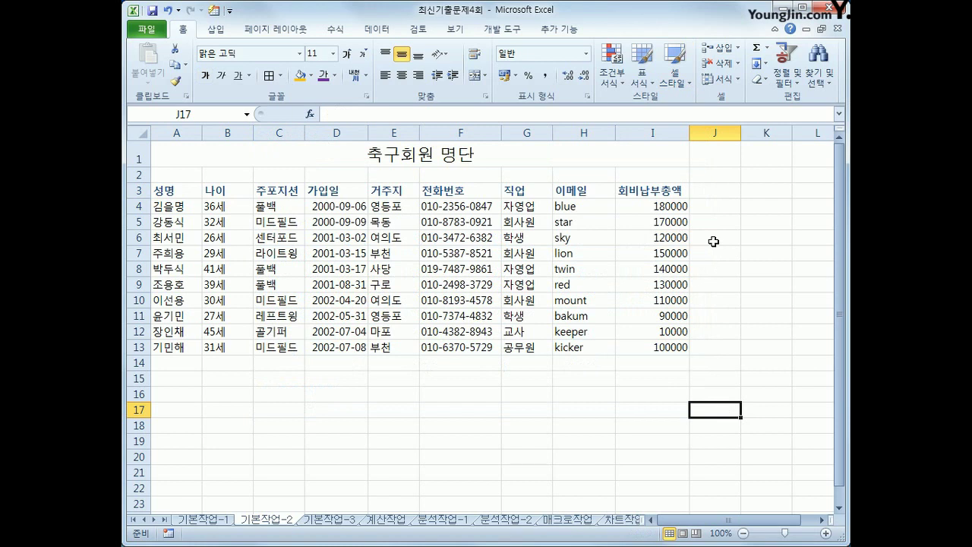
- Define the name 전화번호 for the range F4:F13
click(476, 207)
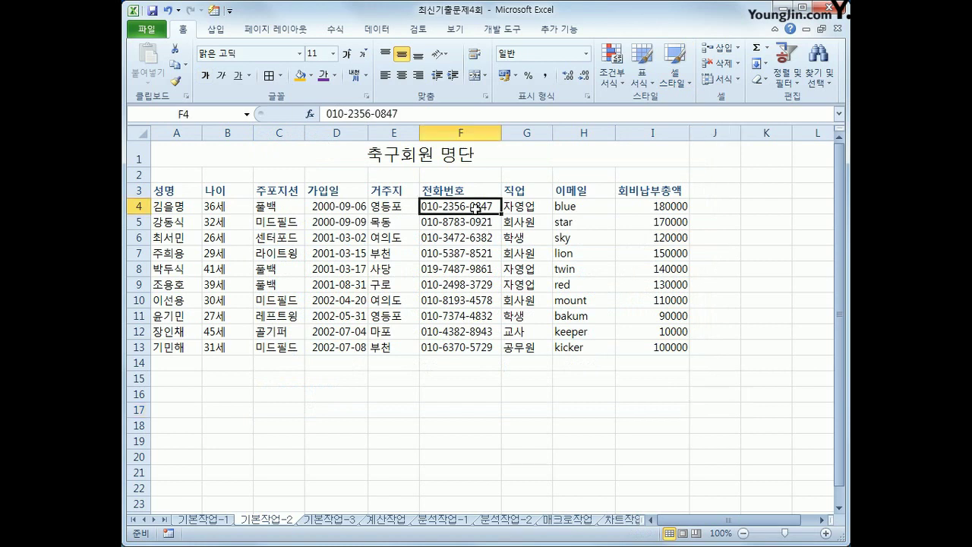
drag(476, 207, 482, 347)
click(196, 113)
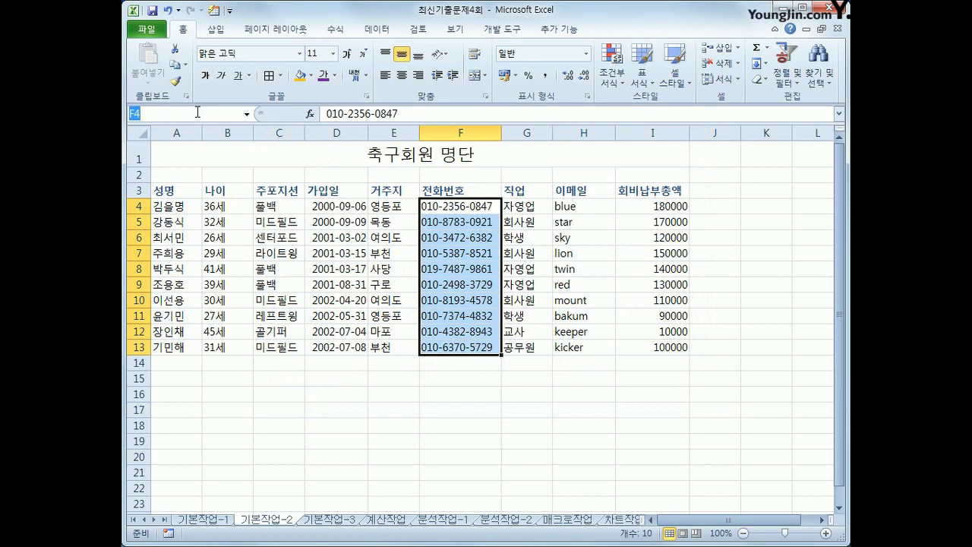
text(전화번호)
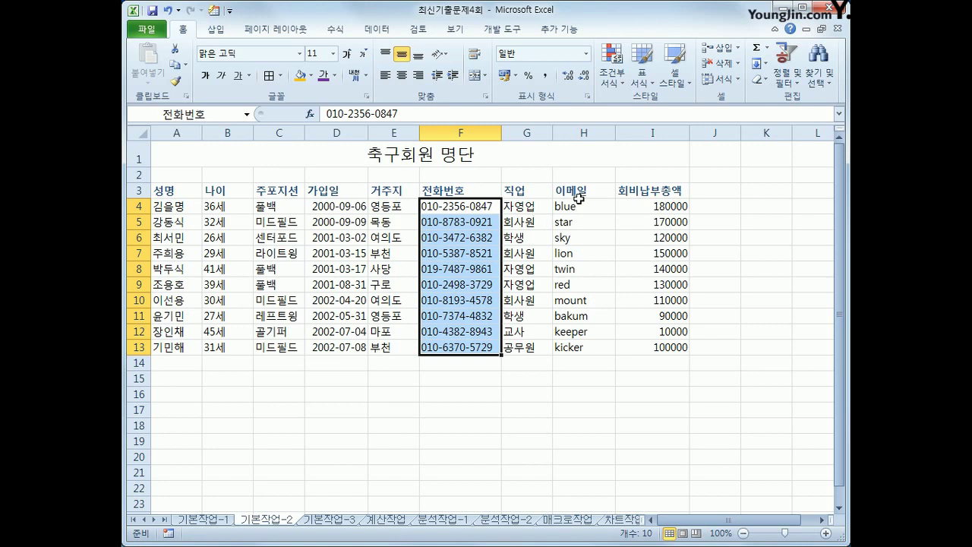
drag(586, 201, 590, 347)
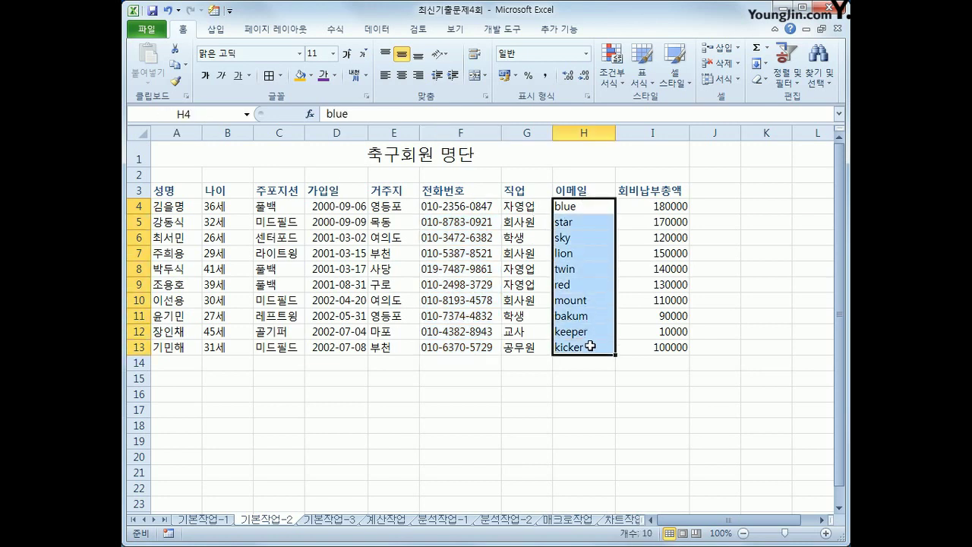
right_click(575, 242)
click(486, 338)
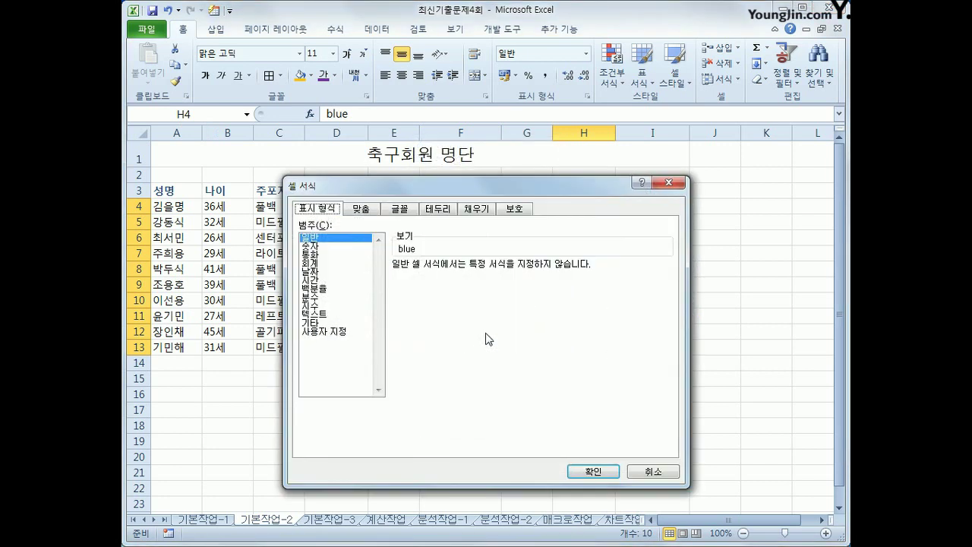
drag(480, 187, 451, 153)
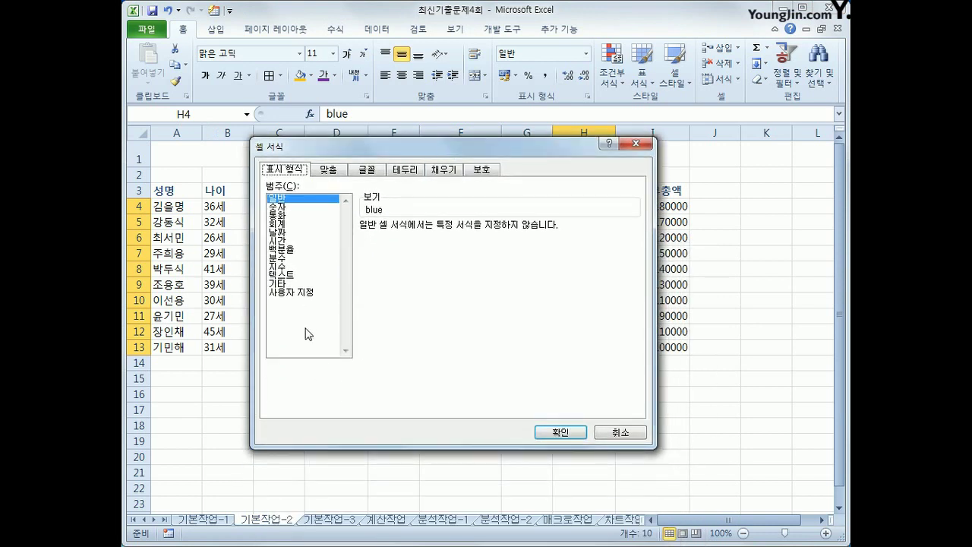
click(307, 293)
drag(401, 237, 360, 237)
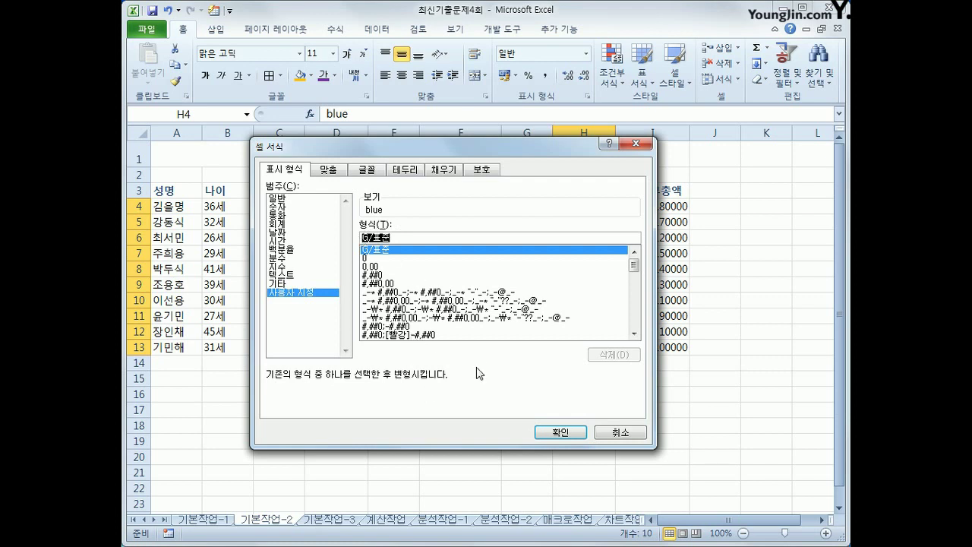
text(@)
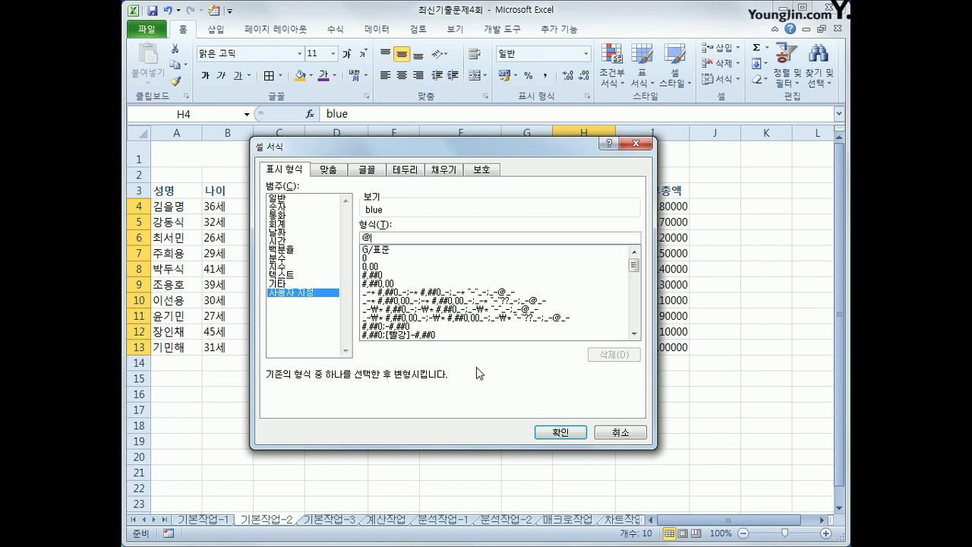
drag(513, 149, 429, 101)
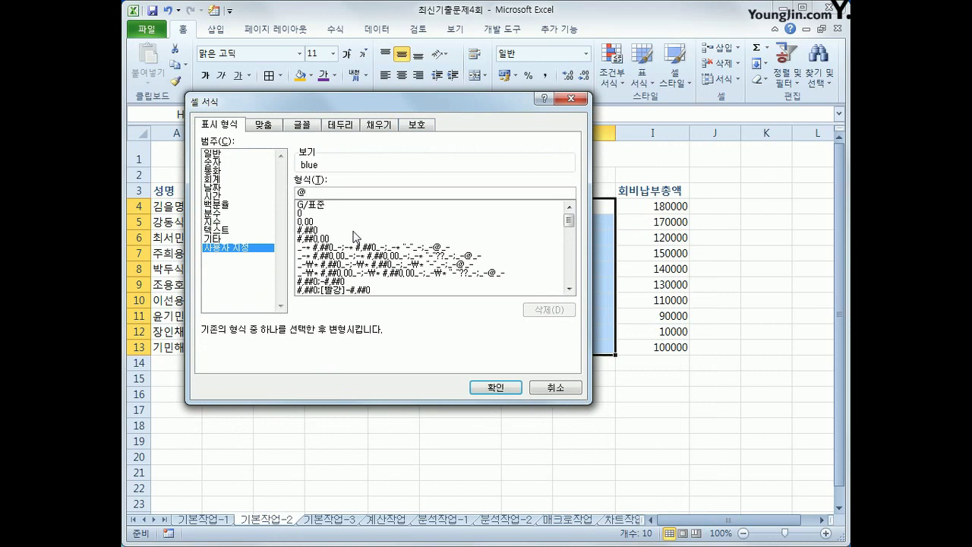
text(")
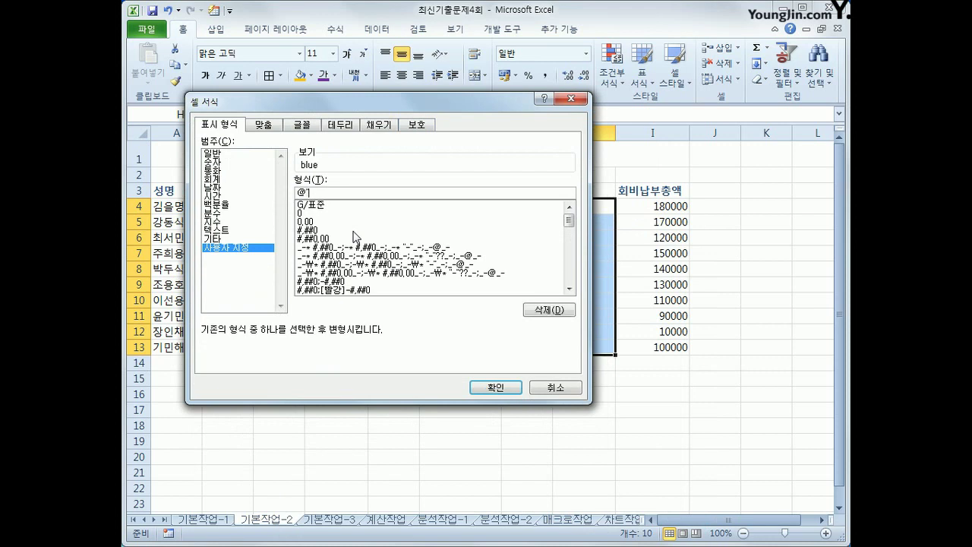
text(@)
text(korcham.net")
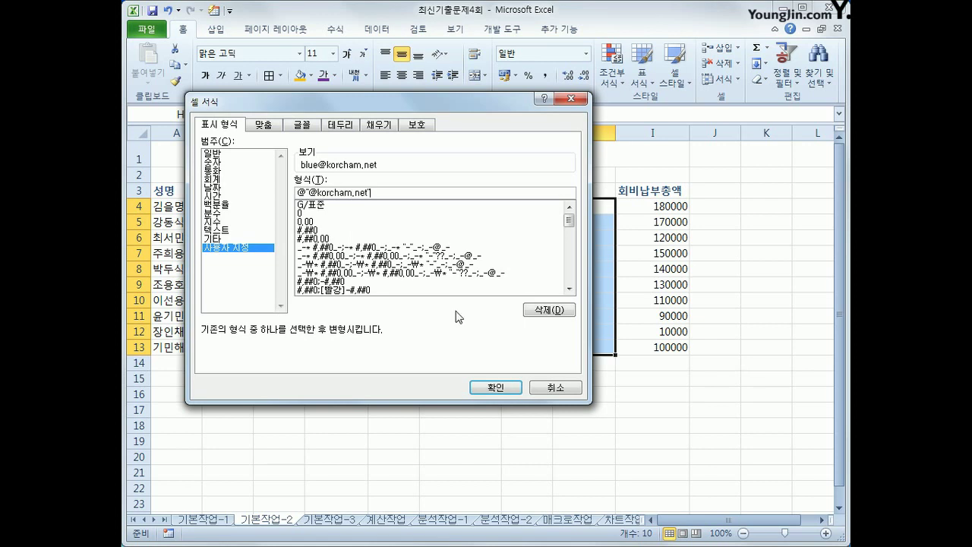
click(495, 387)
- Autofit the width of column H to its 이메일 contents
click(590, 344)
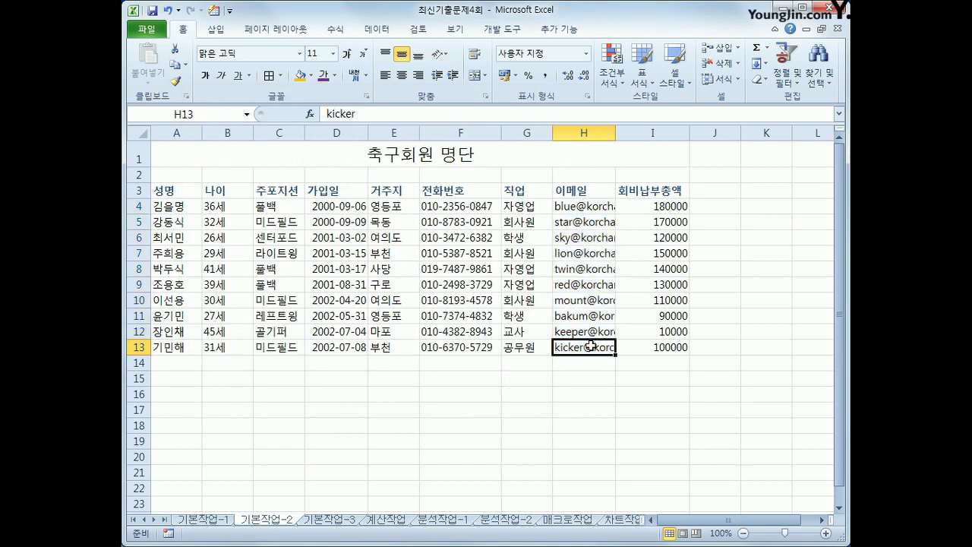
drag(616, 132, 616, 132)
double_click(616, 132)
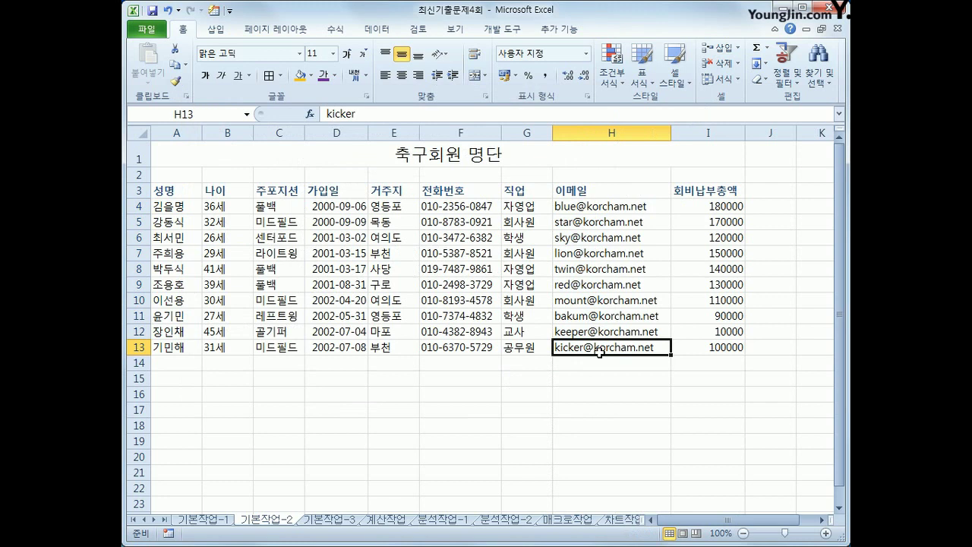
- Apply all borders (모든 테두리) to the table range A3:I13
drag(180, 191, 683, 346)
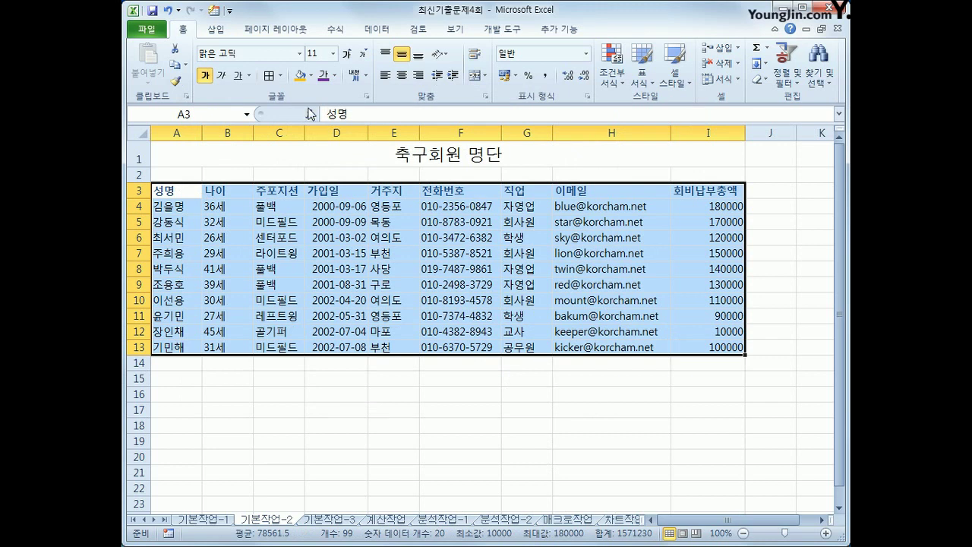
click(280, 75)
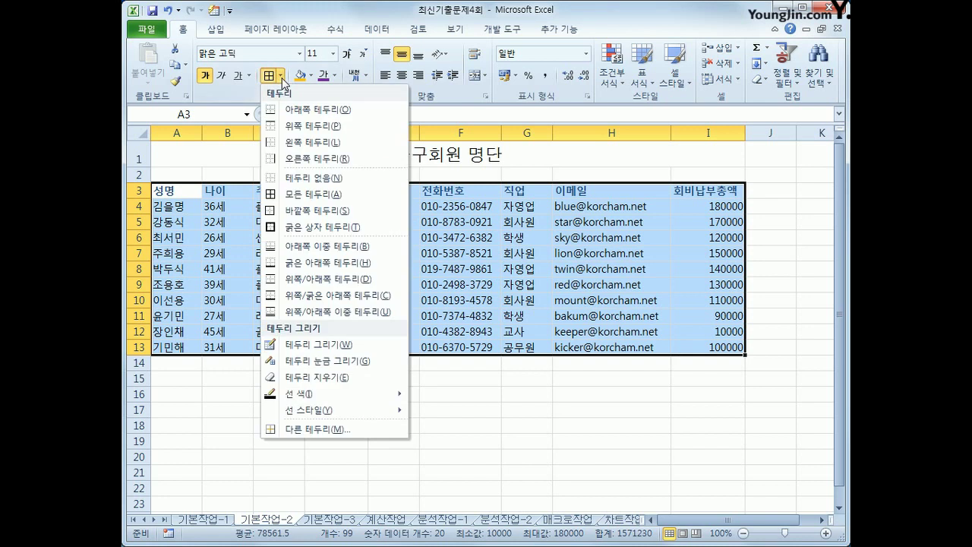
click(313, 200)
click(707, 343)
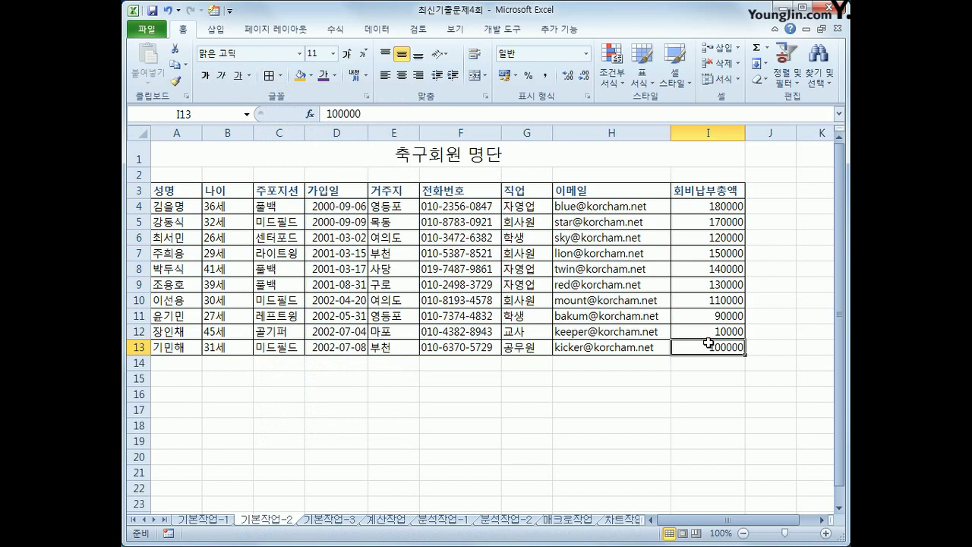
- On the 기본작업-3 sheet, copy the 성별 header and its first value 여 from B3:B4 to A20:A21
click(334, 519)
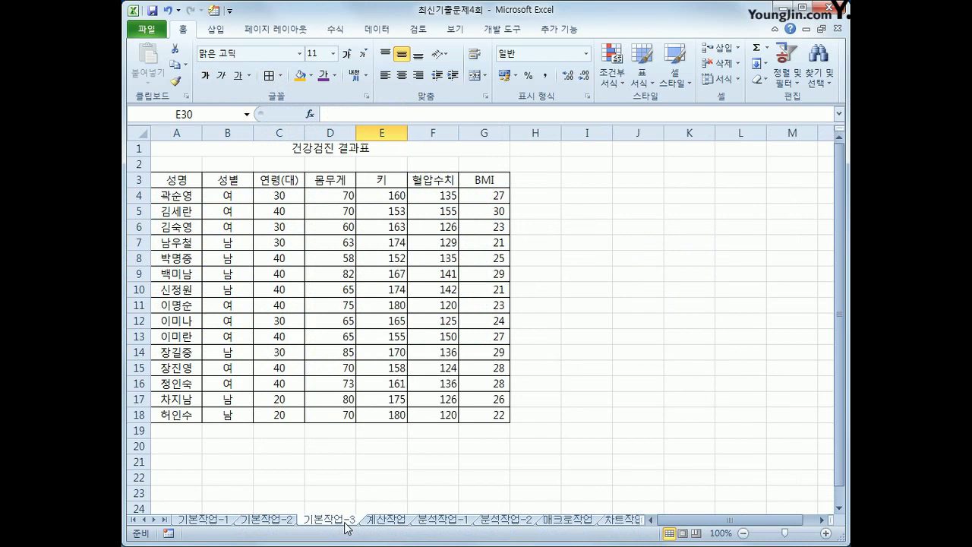
drag(227, 180, 231, 196)
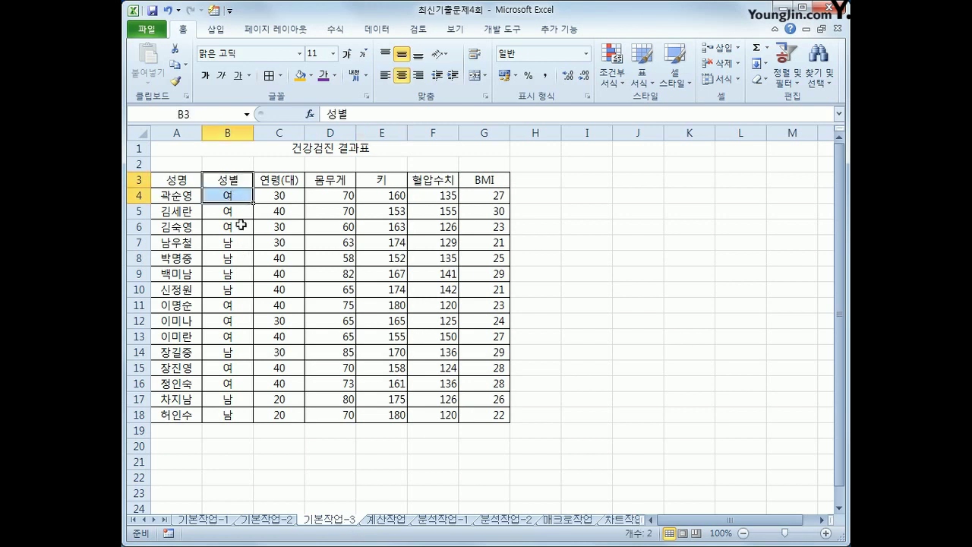
key(ctrl+c)
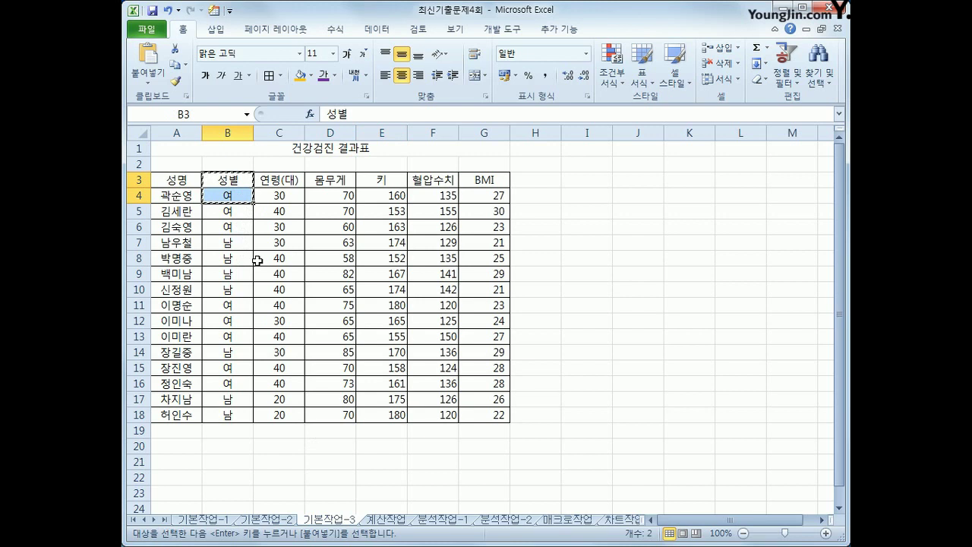
click(196, 446)
key(ctrl+v)
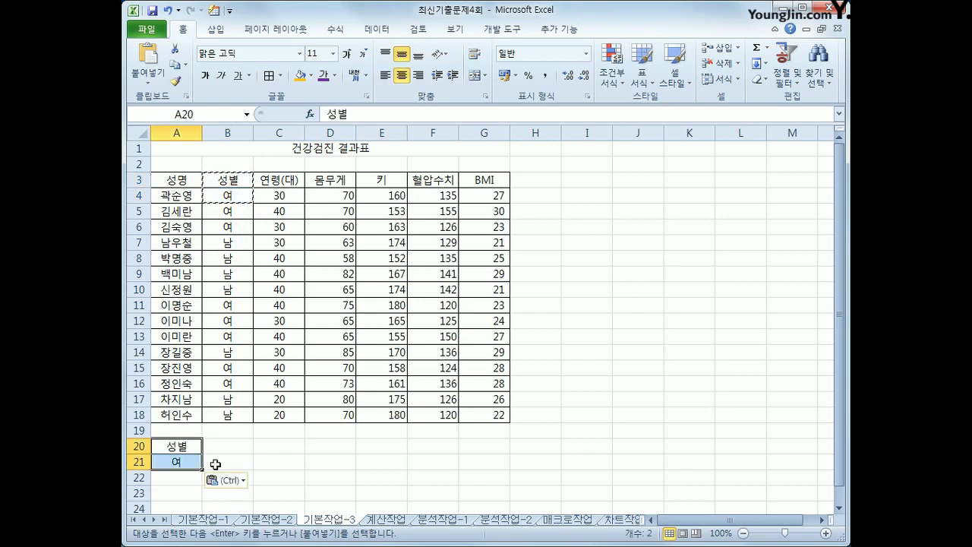
- Copy the 키 header and its first value from E3:E4 to B20:B21
drag(392, 180, 392, 198)
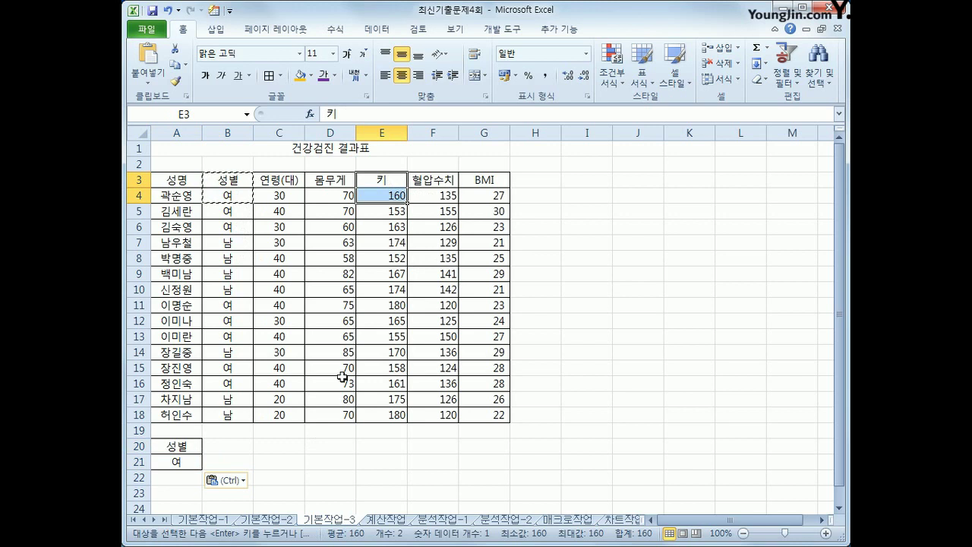
key(ctrl+c)
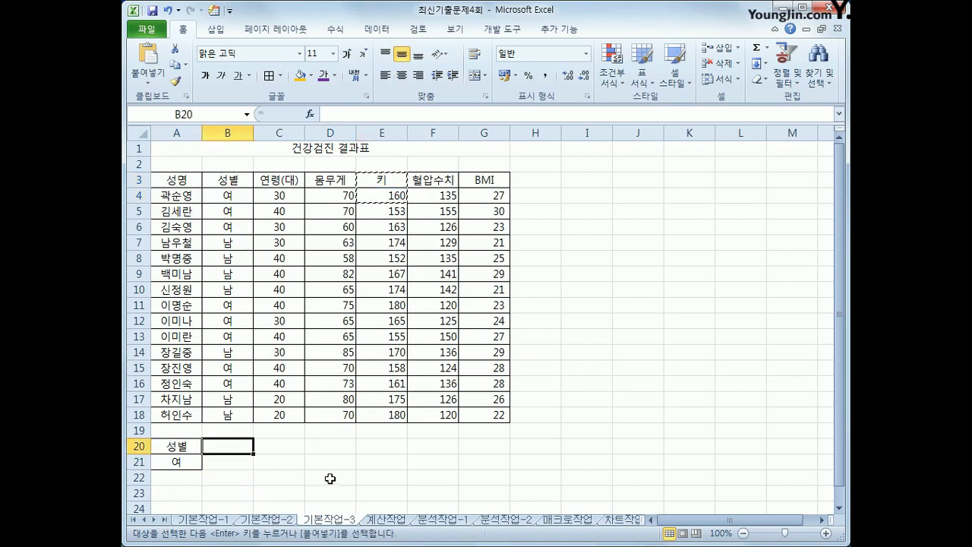
key(ctrl+v)
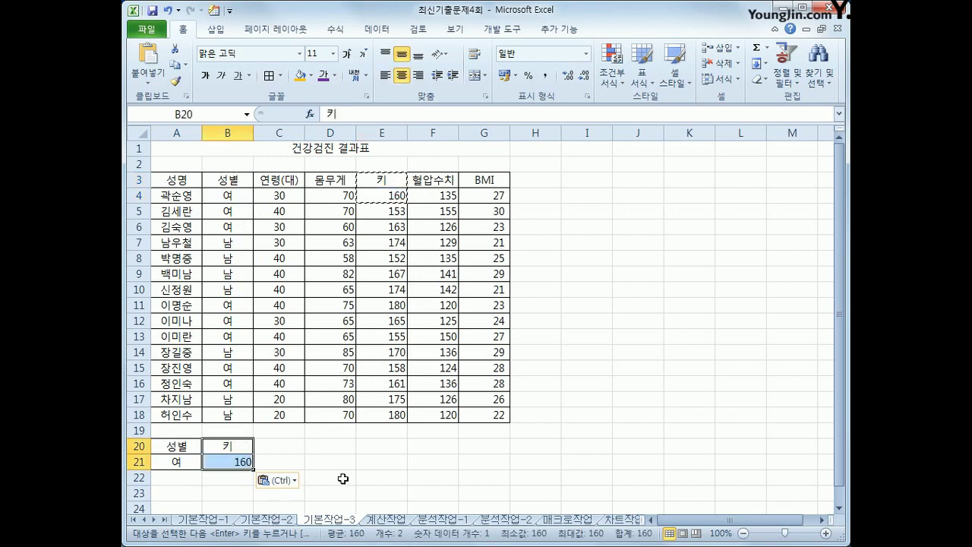
- Change the 키 criterion in B21 to >=160
click(193, 446)
click(194, 461)
click(232, 447)
double_click(236, 462)
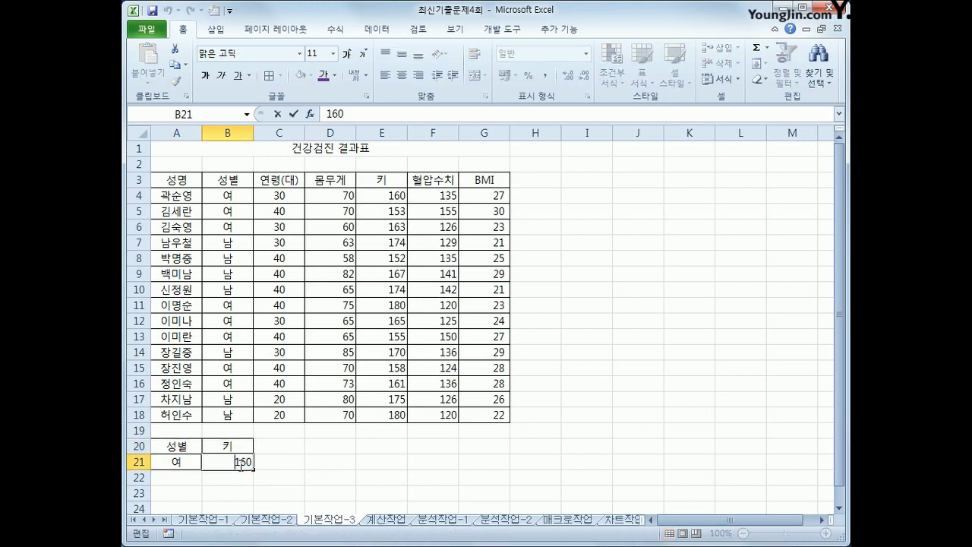
text(>=)
key(Return)
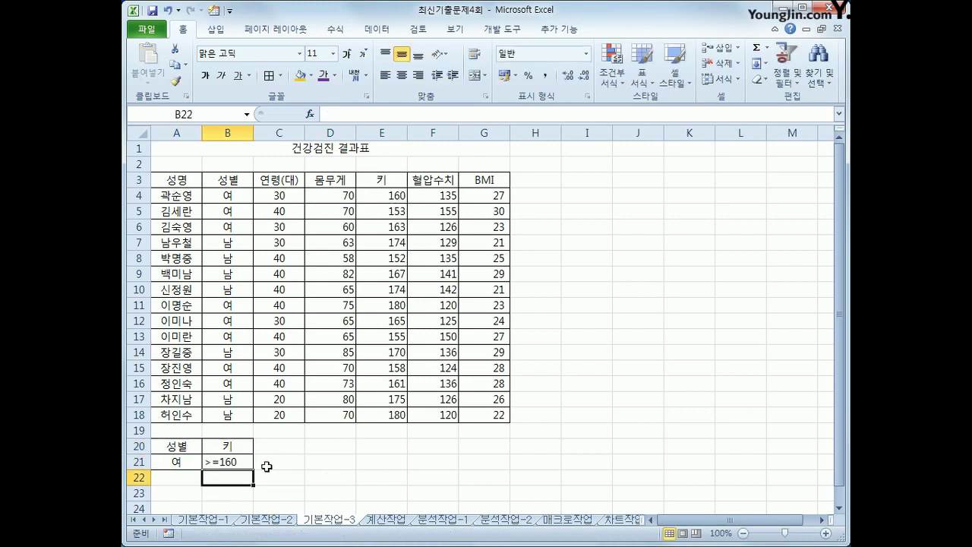
click(214, 462)
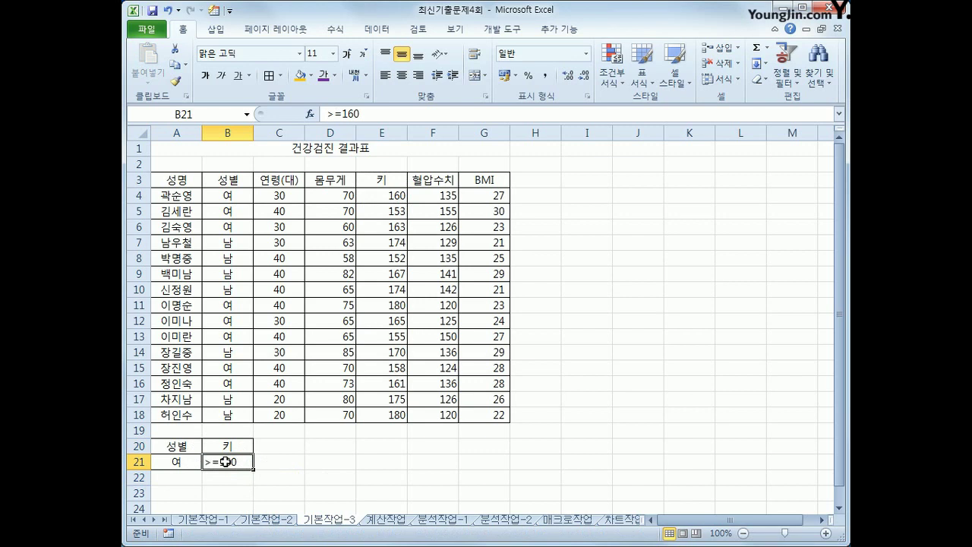
drag(172, 444, 228, 446)
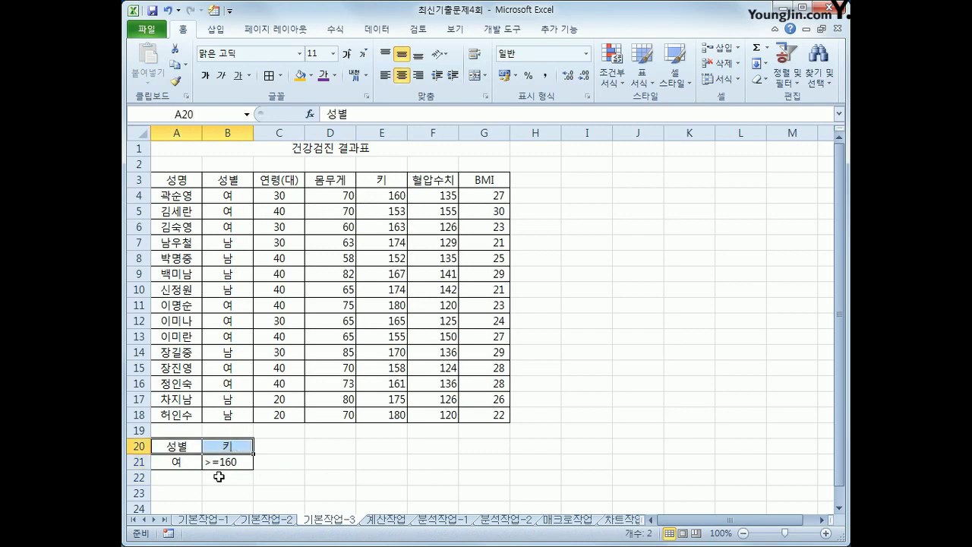
drag(190, 461, 210, 462)
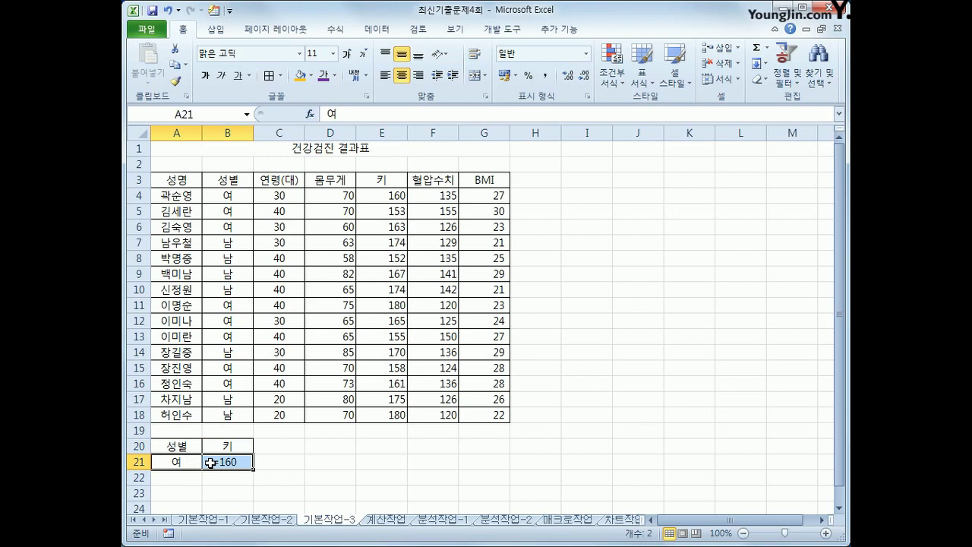
- Start an advanced filter (고급 필터) on the list A3:G18 with A20:B21 as the criteria range
click(239, 303)
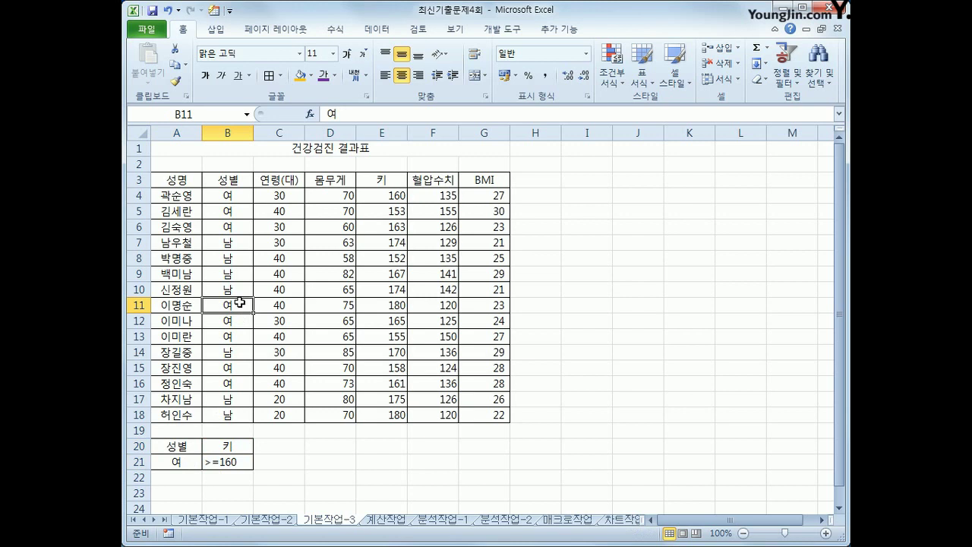
click(376, 29)
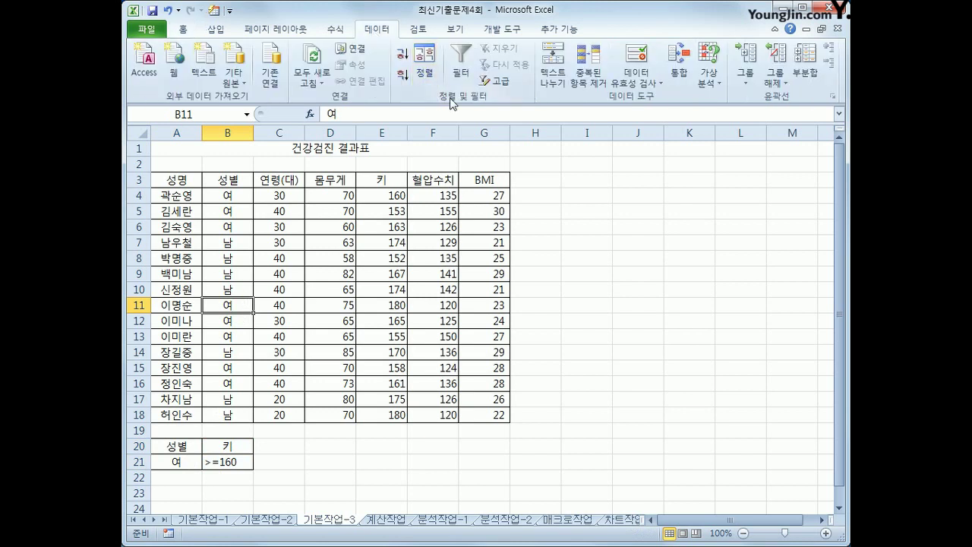
click(495, 82)
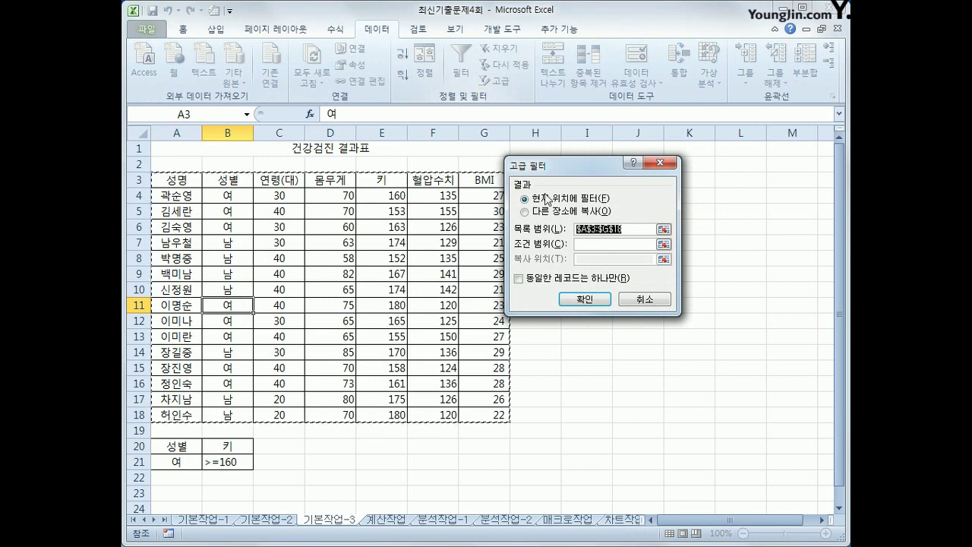
click(587, 242)
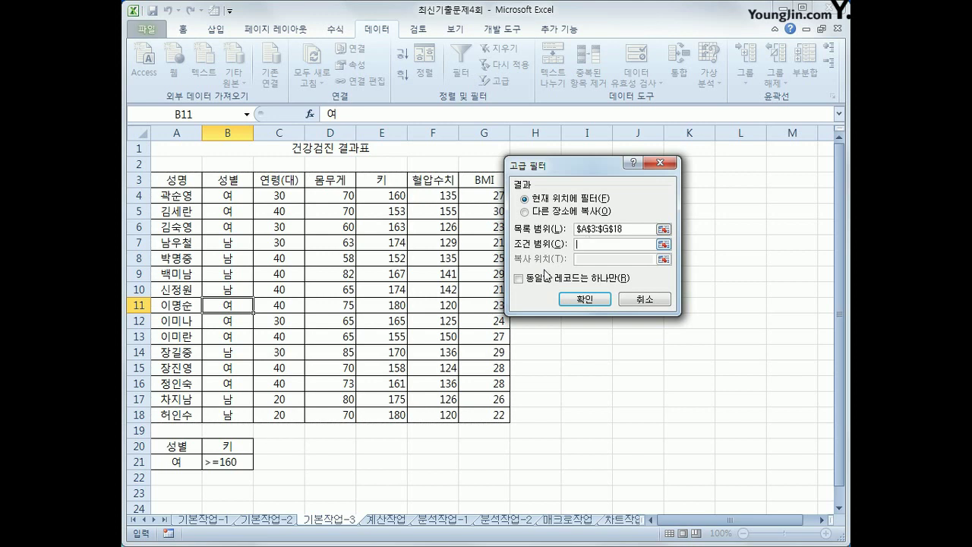
drag(176, 448, 235, 466)
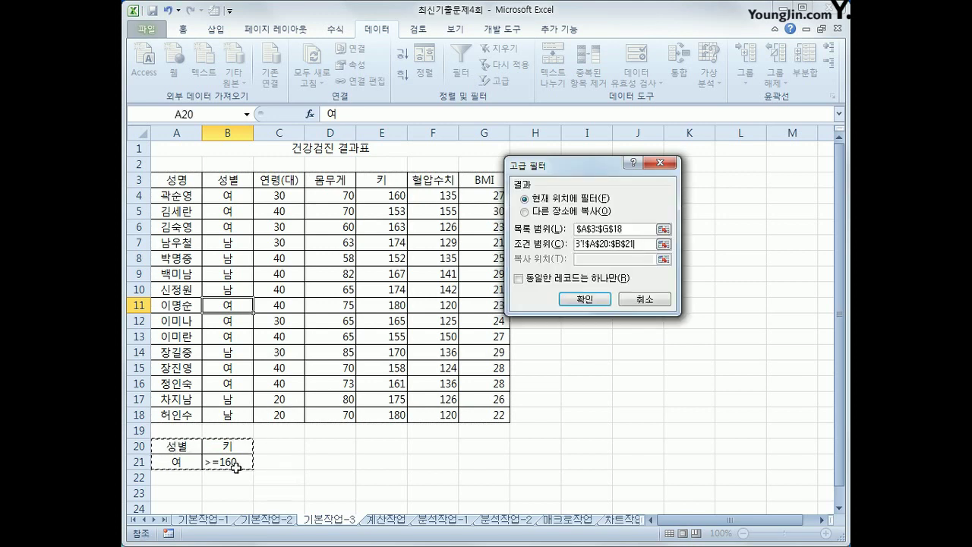
- Set the advanced filter to copy its results to another location (다른 장소에 복사) starting at A24 and run it
click(562, 211)
click(592, 260)
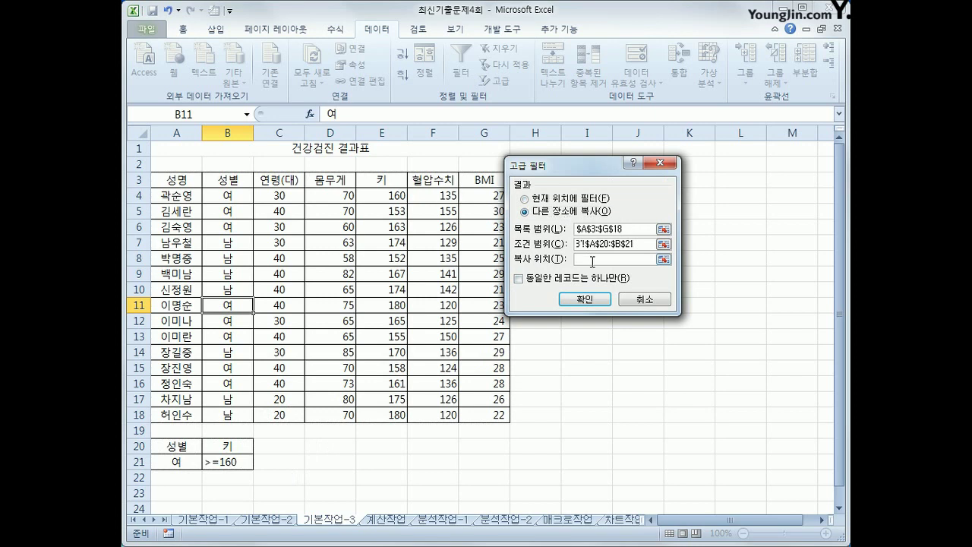
click(179, 504)
scroll(246, 471, down, 2)
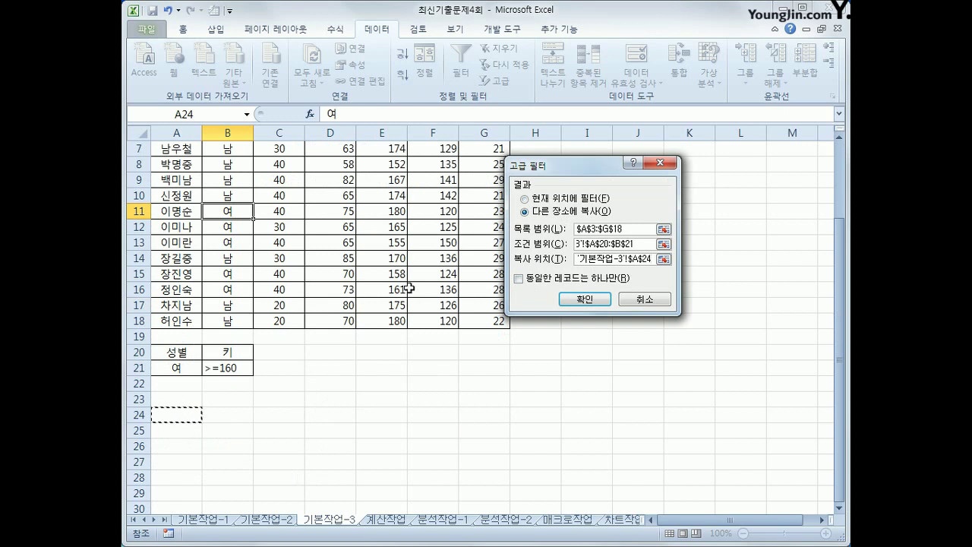
click(593, 300)
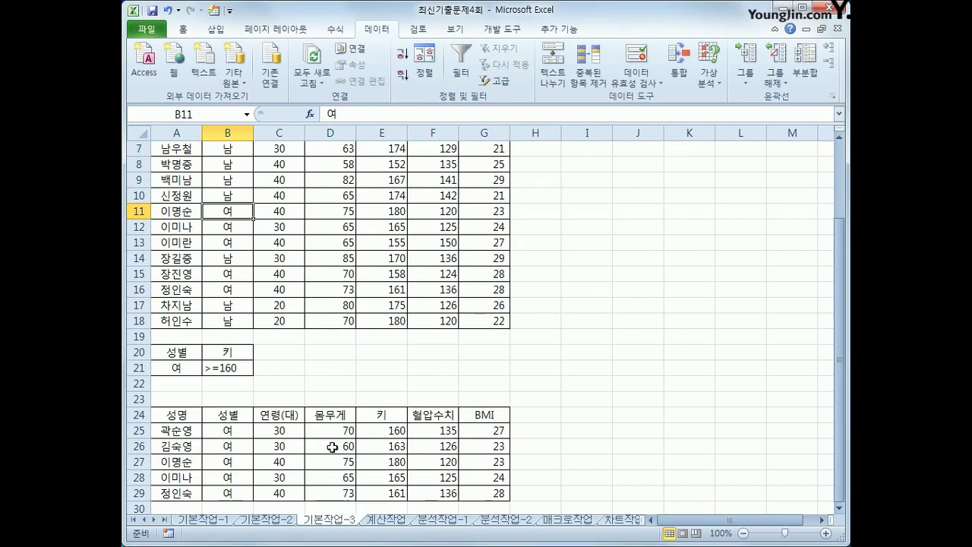
drag(250, 430, 240, 483)
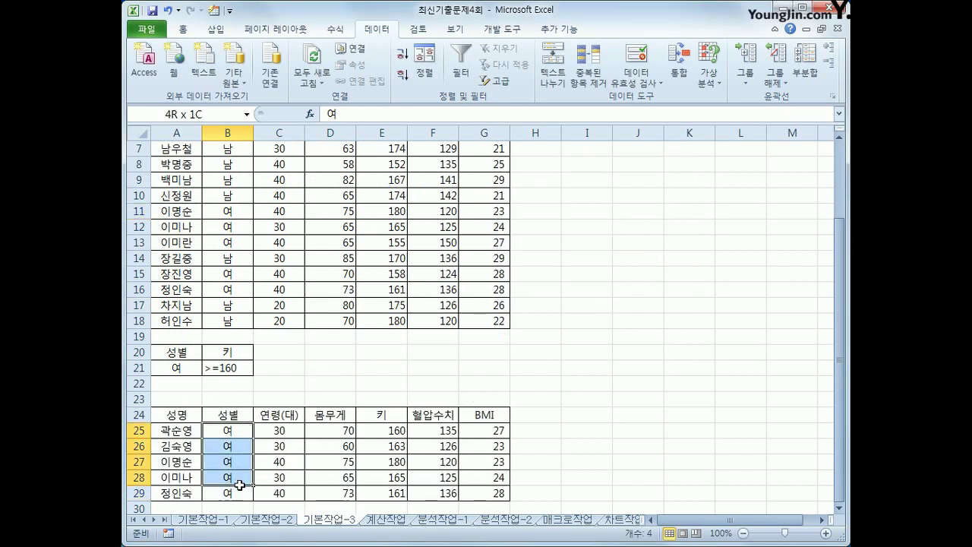
drag(384, 431, 389, 492)
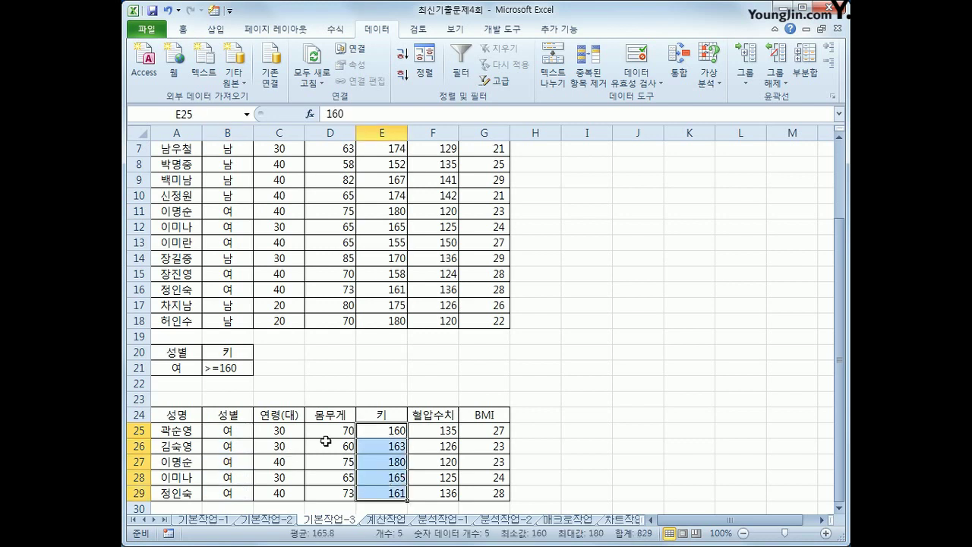
scroll(419, 392, up, 2)
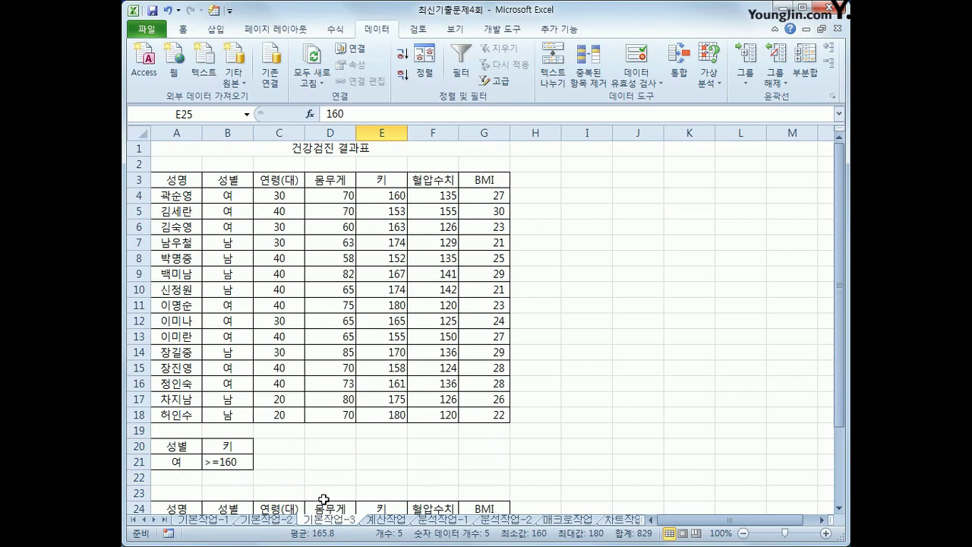
- On the 계산작업 sheet, enter =LEFT(A3,1) in the first 총판매액 cell, C3, to extract the product code's first letter
click(382, 520)
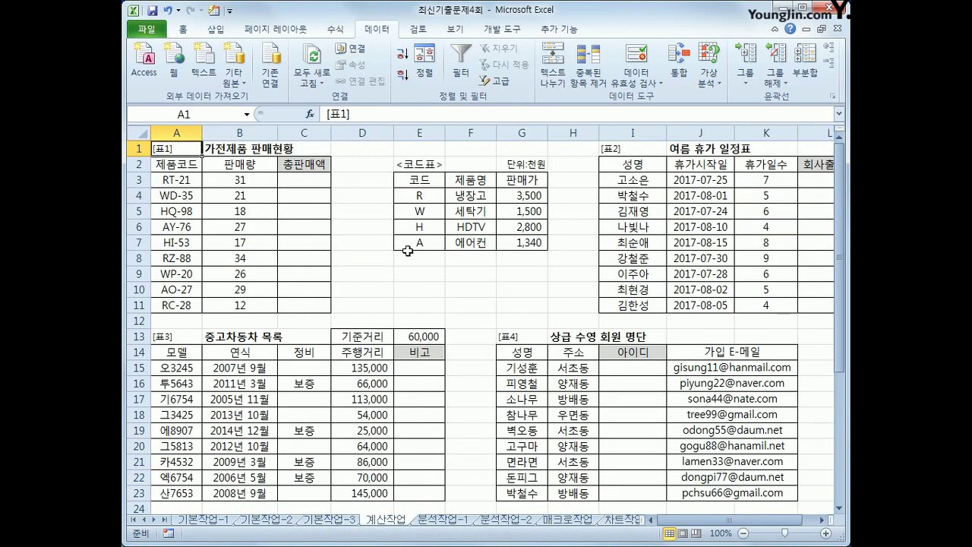
click(309, 181)
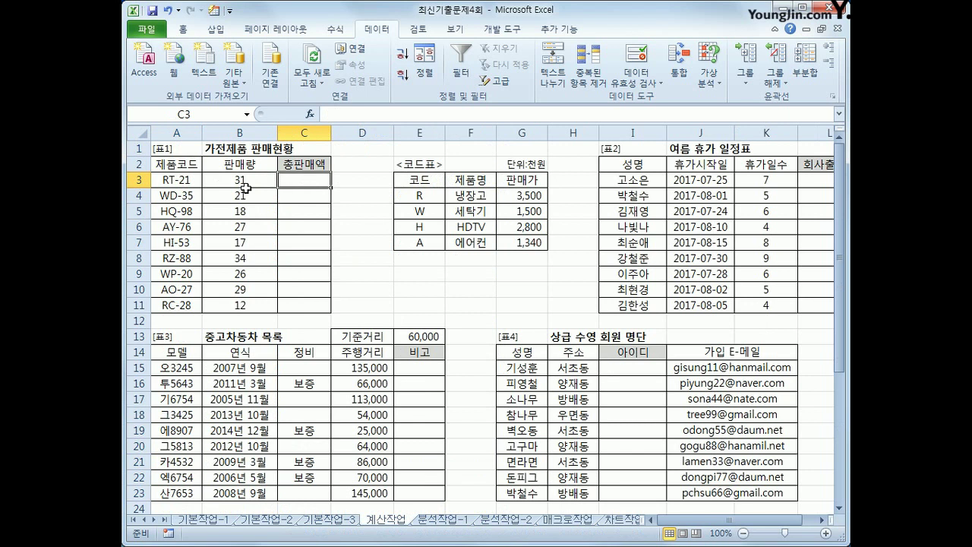
drag(426, 179, 515, 237)
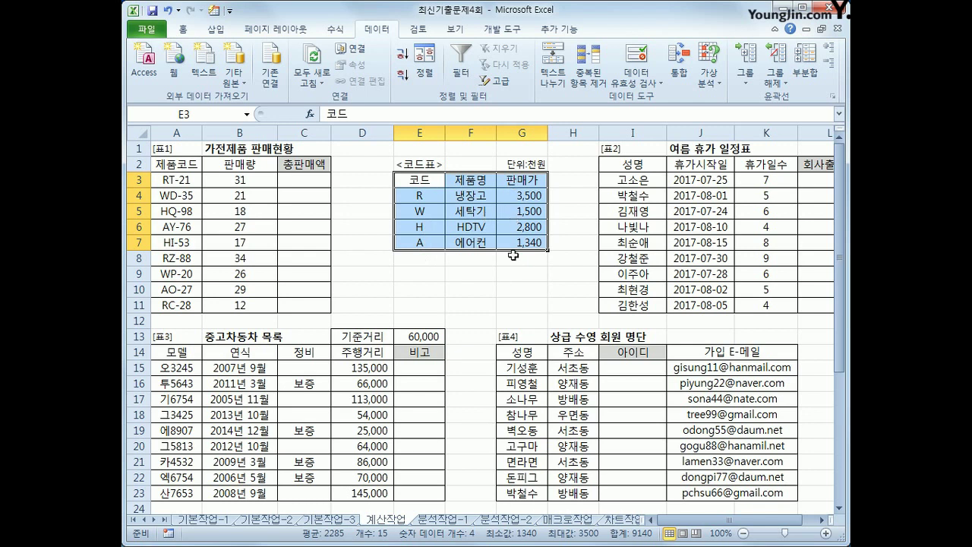
click(303, 185)
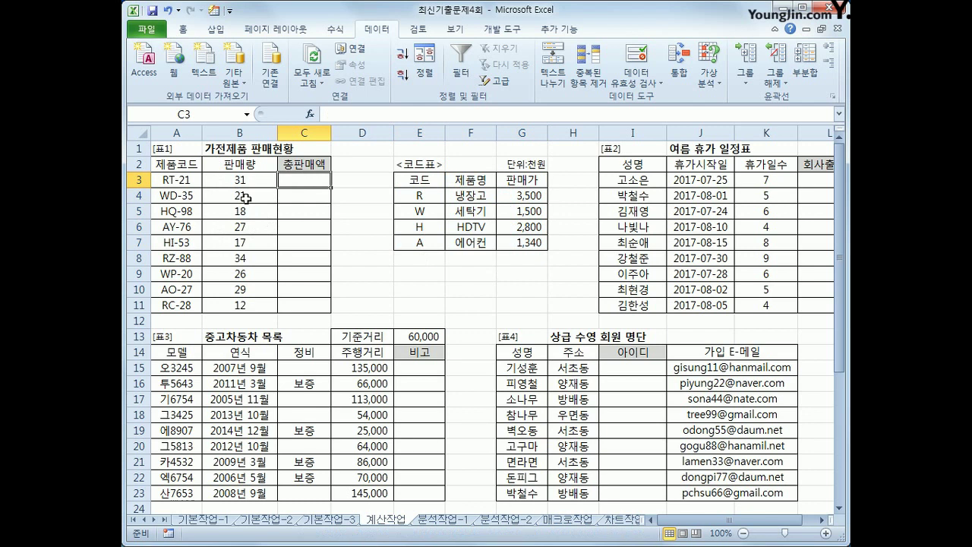
text(=)
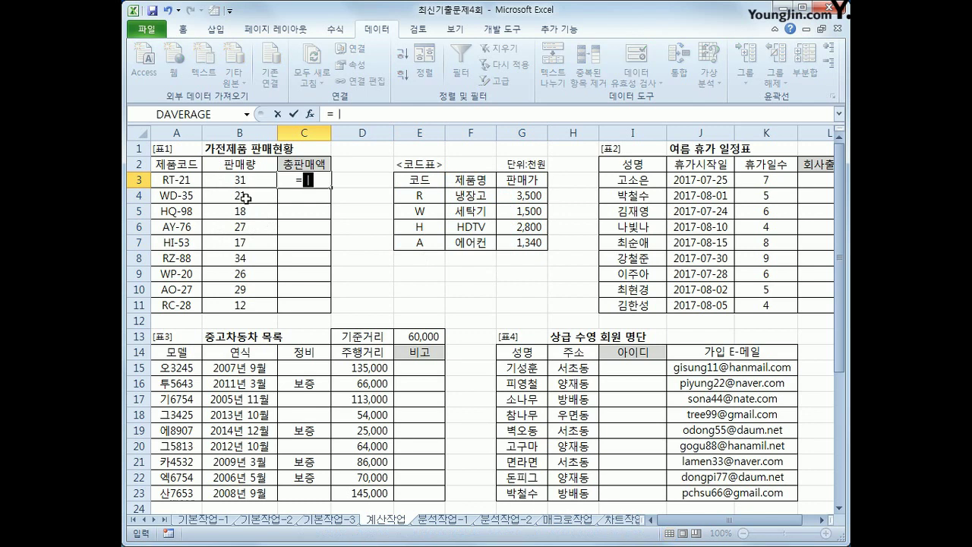
text(left()
click(182, 180)
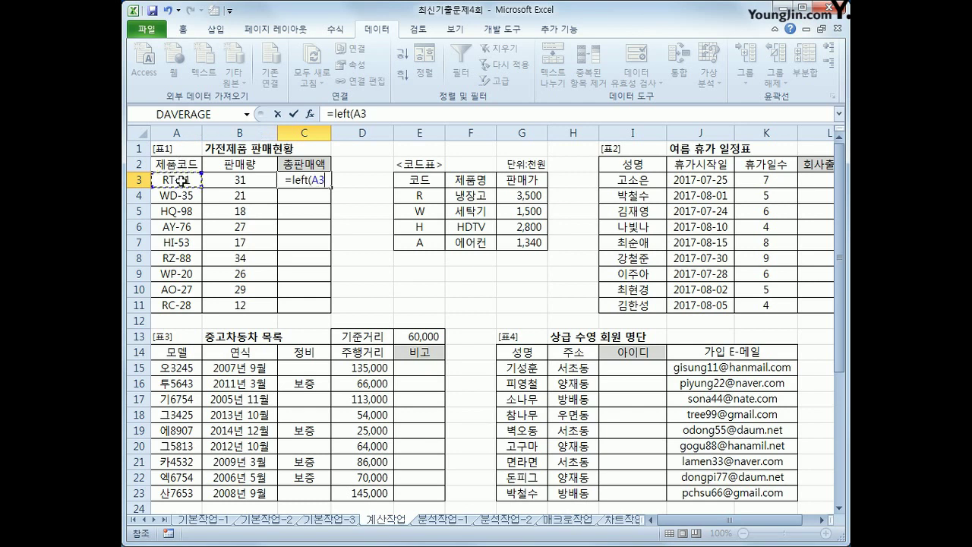
text(,1))
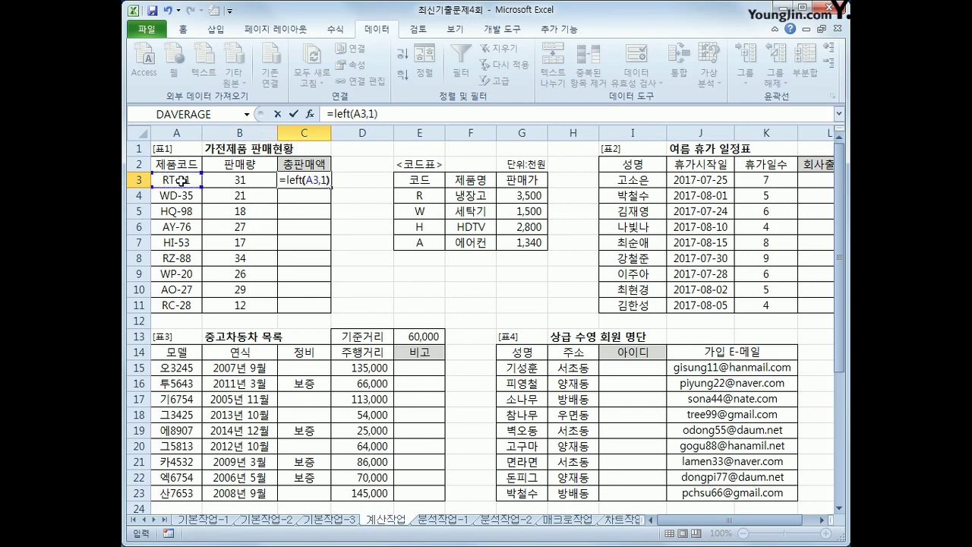
key(Return)
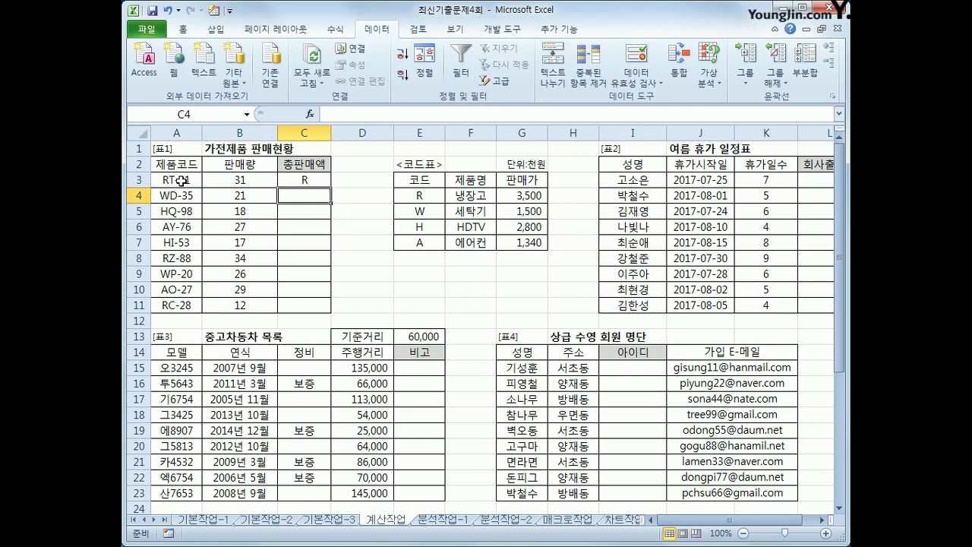
- Fill the LEFT formula from C3 down the 총판매액 column to C11
click(296, 180)
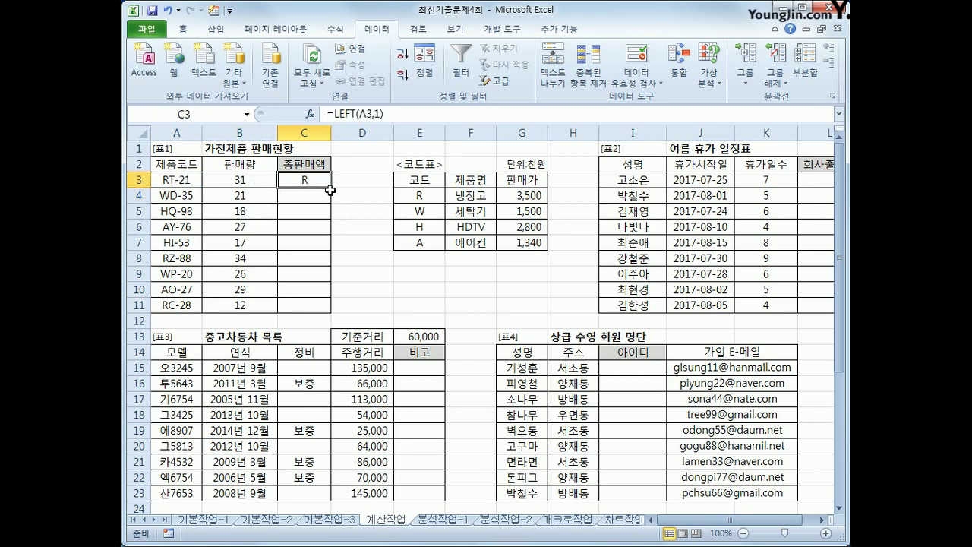
drag(330, 190, 328, 308)
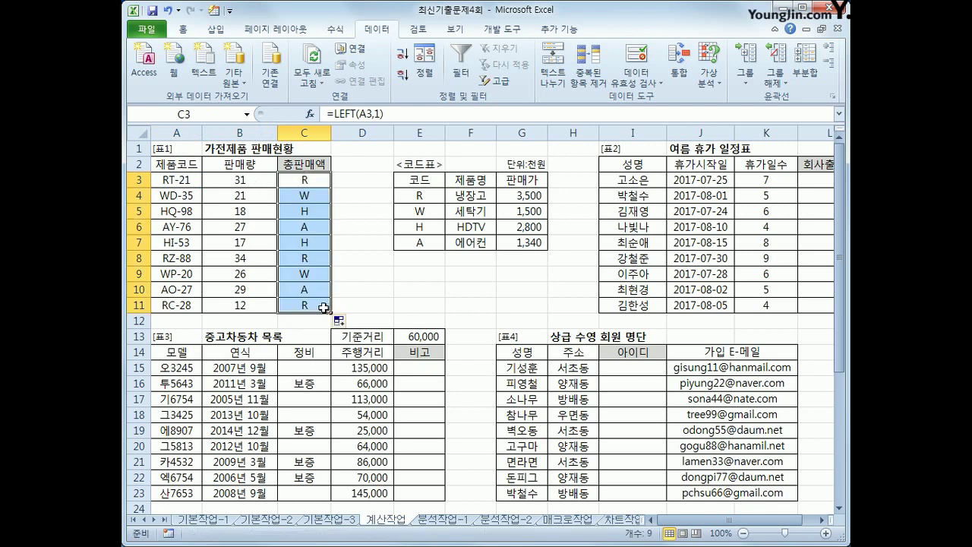
click(303, 177)
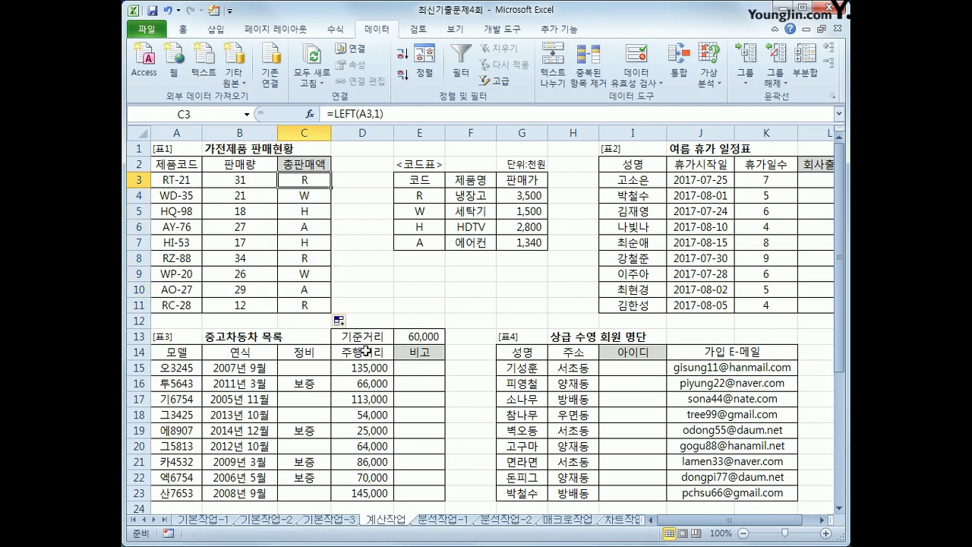
drag(431, 199, 507, 244)
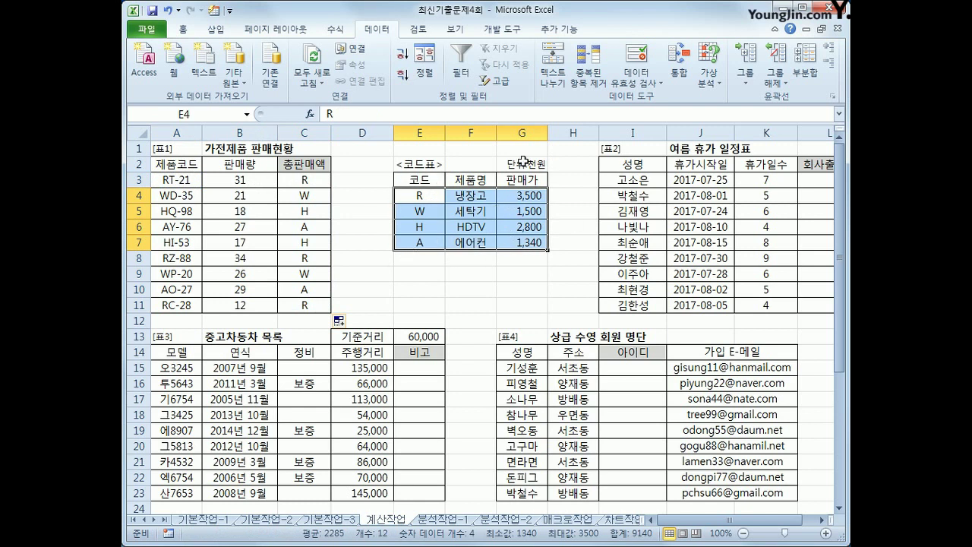
- Wrap the LEFT formula in C3 in a VLOOKUP that searches the code table with the absolute range $E$4:$G$7
click(319, 185)
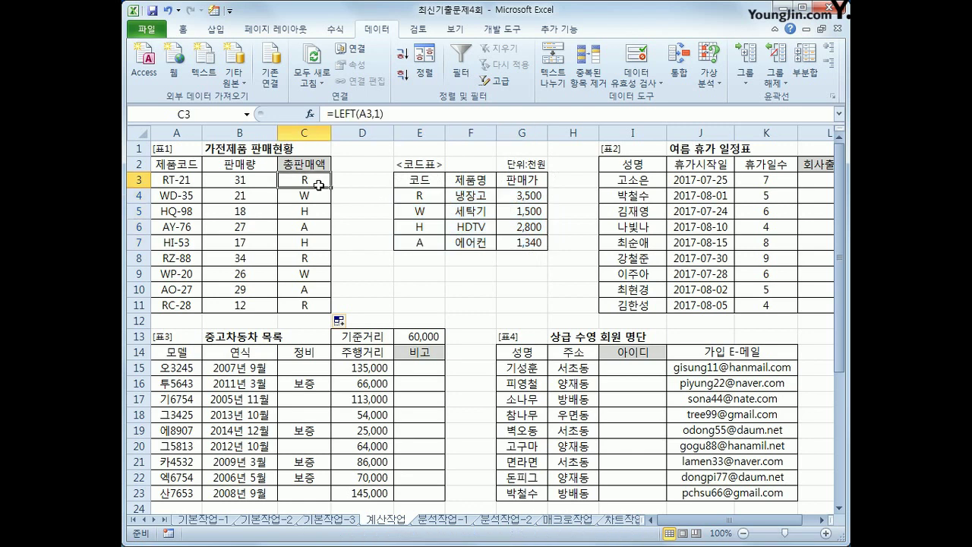
drag(441, 195, 516, 240)
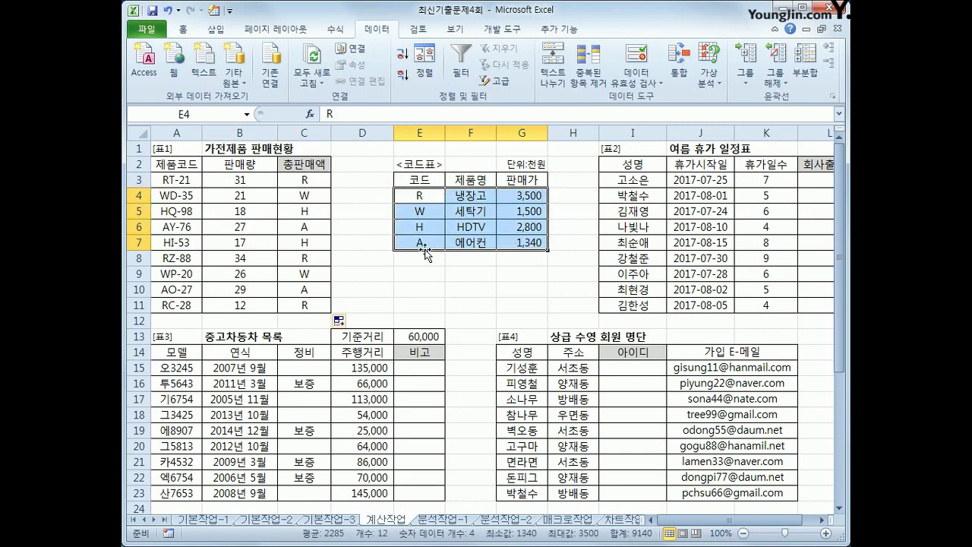
click(319, 180)
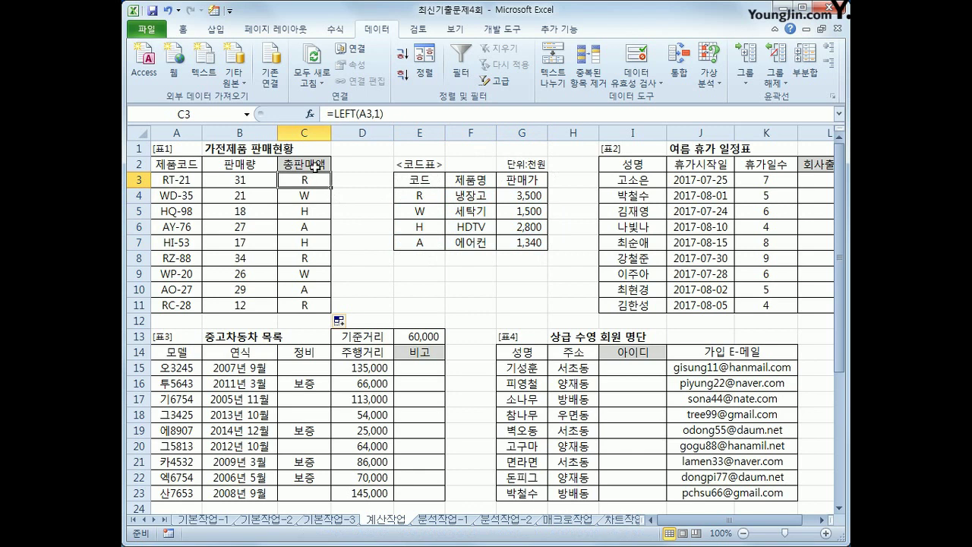
click(338, 113)
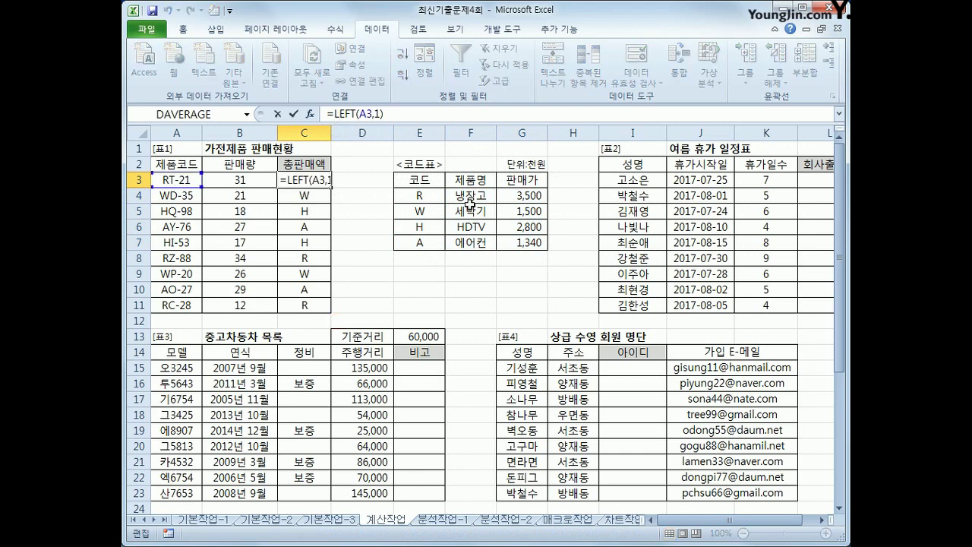
text(VLOOKUP(LEFT(A3)
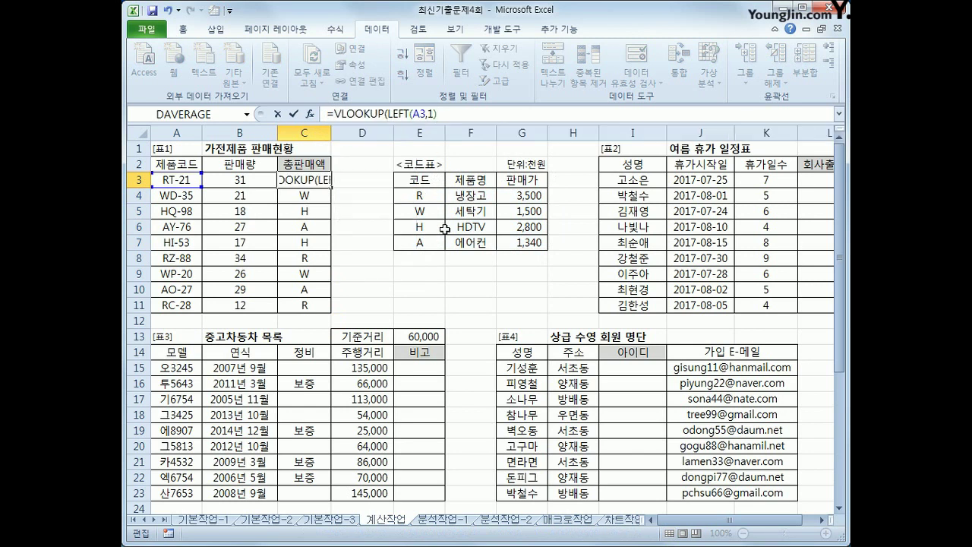
text(,)
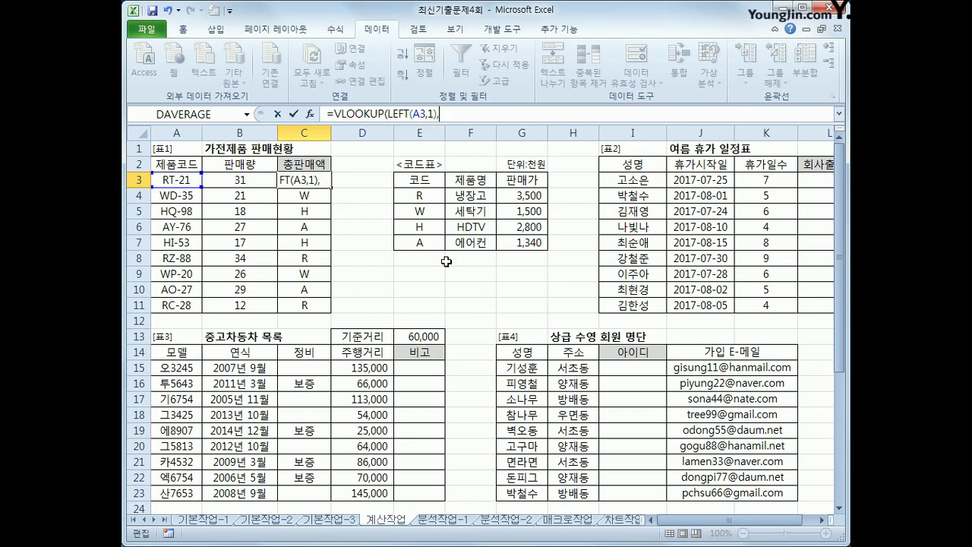
drag(422, 195, 501, 235)
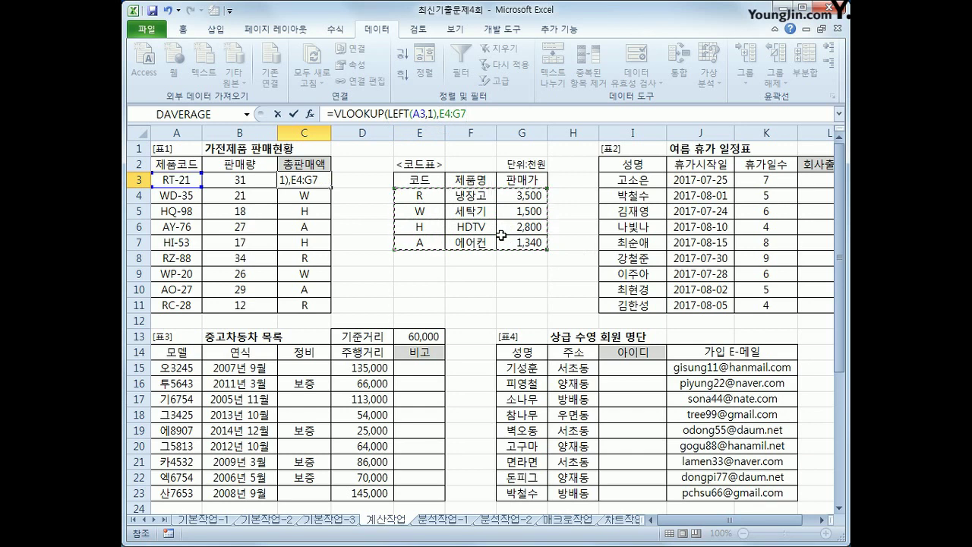
key(F4)
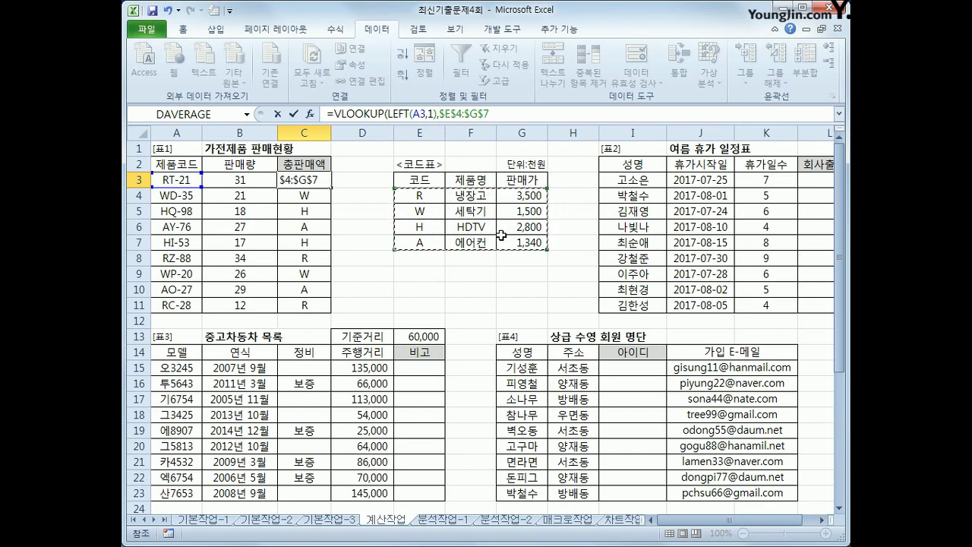
- Complete the VLOOKUP in C3 with column number 3 and exact match 0, and fill it down to C11
text(,3)
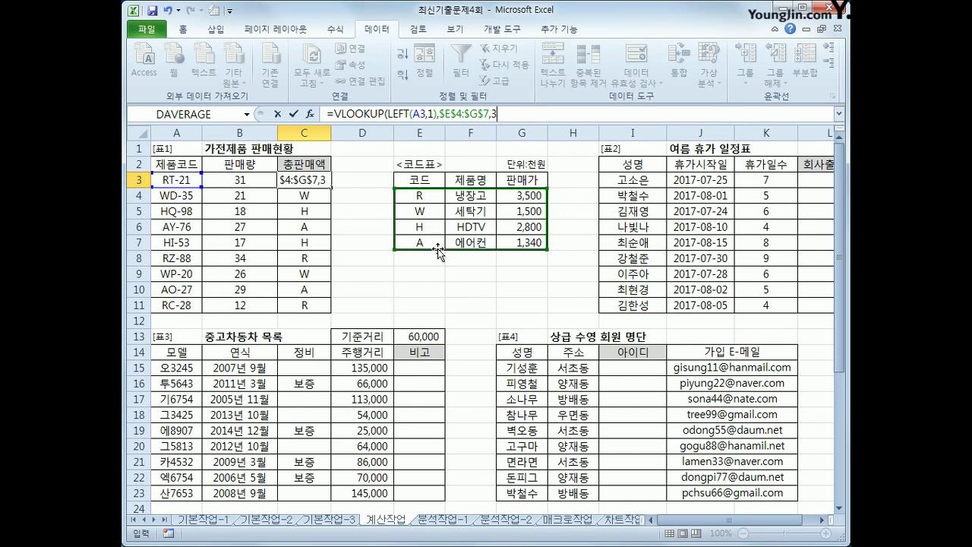
text(,)
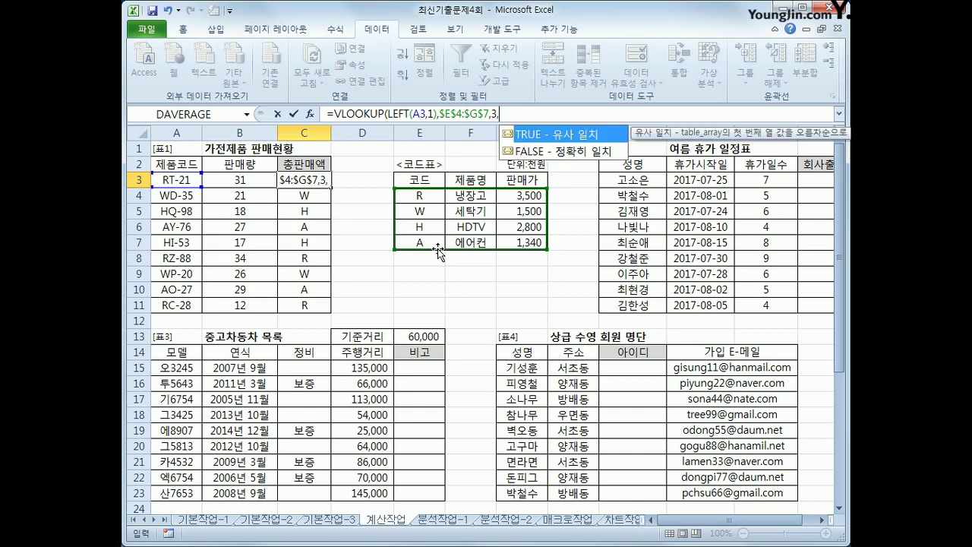
text(0))
key(Return)
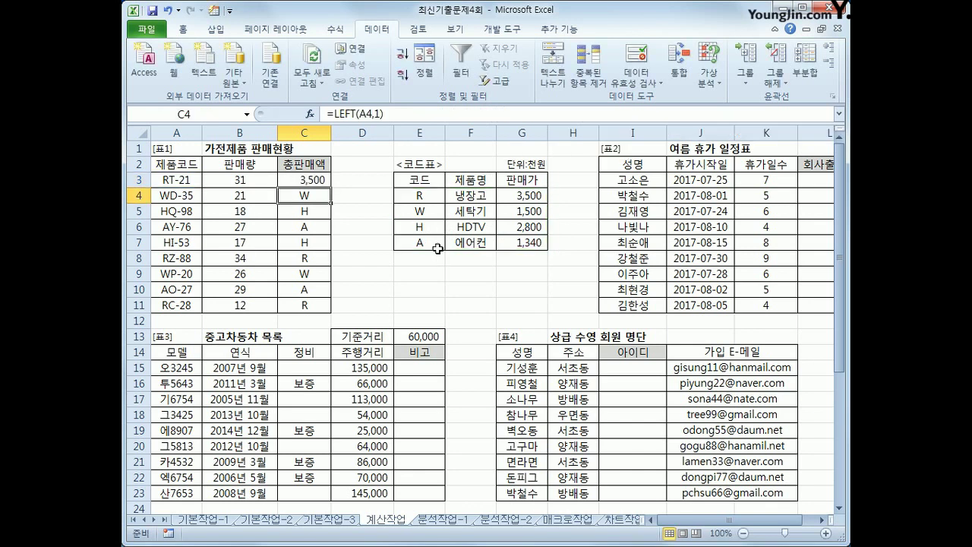
click(292, 178)
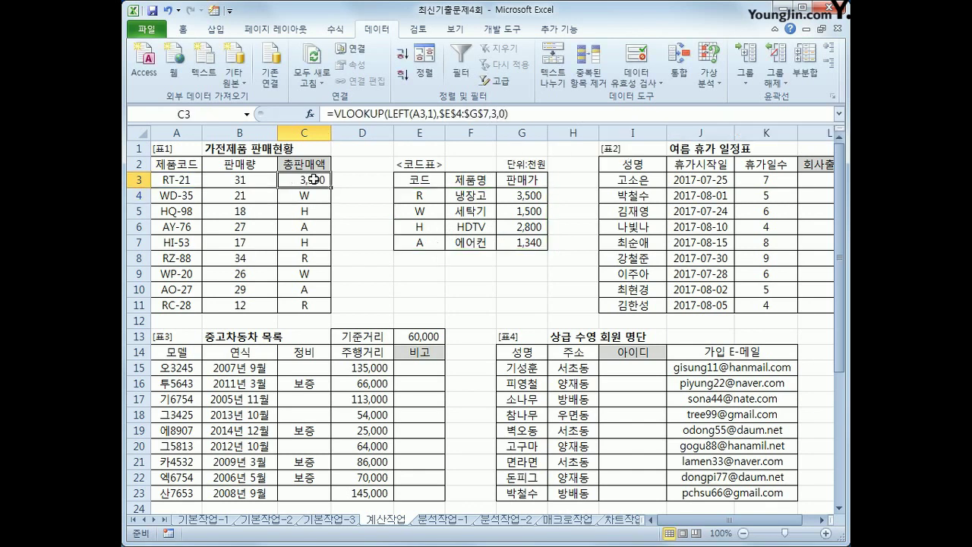
drag(324, 184, 325, 309)
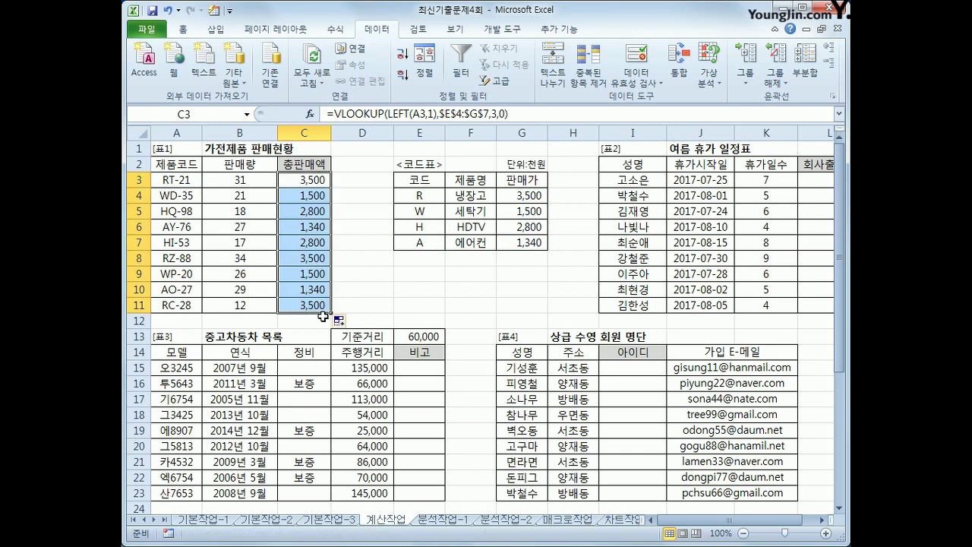
- Multiply the VLOOKUP in C3 by the 판매량 in B3 and fill the formula down to C11
click(309, 174)
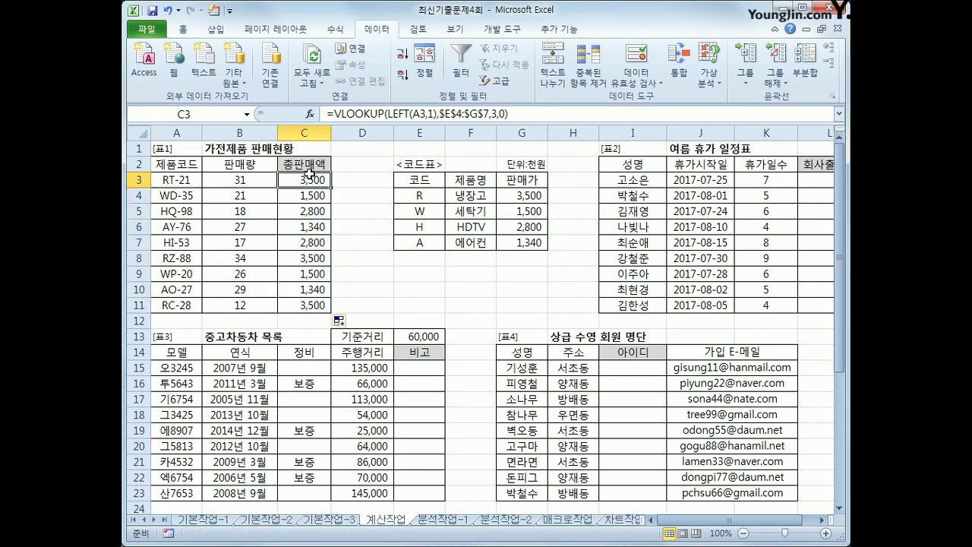
click(513, 114)
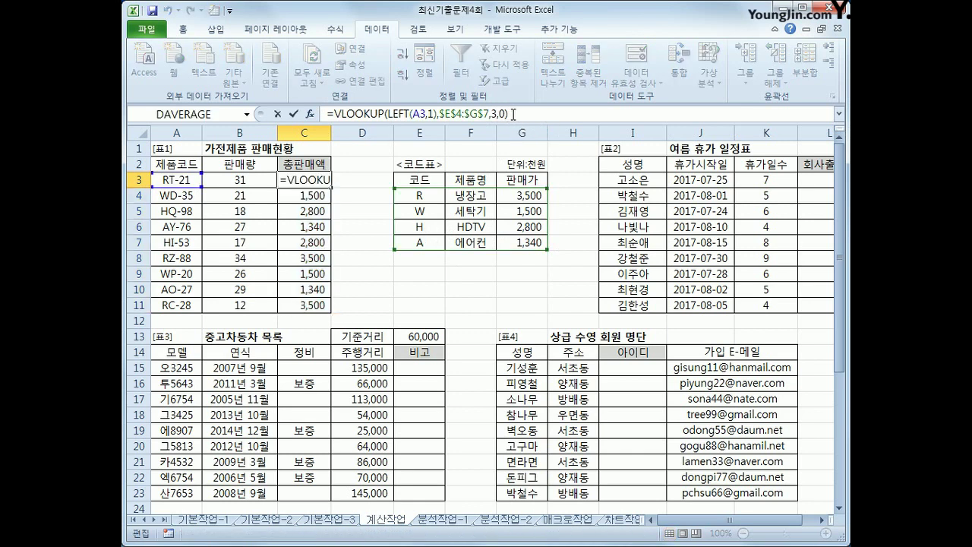
text(*)
click(231, 181)
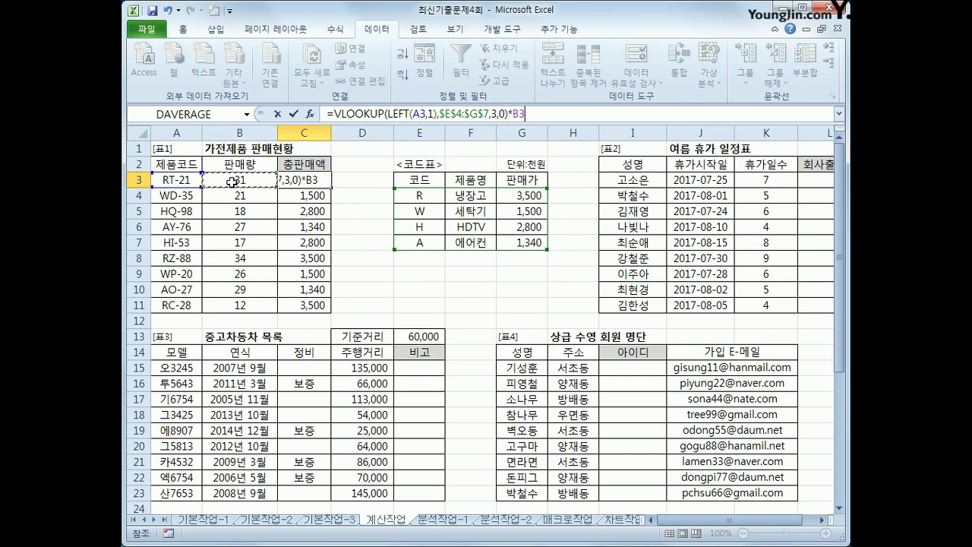
key(Return)
click(324, 183)
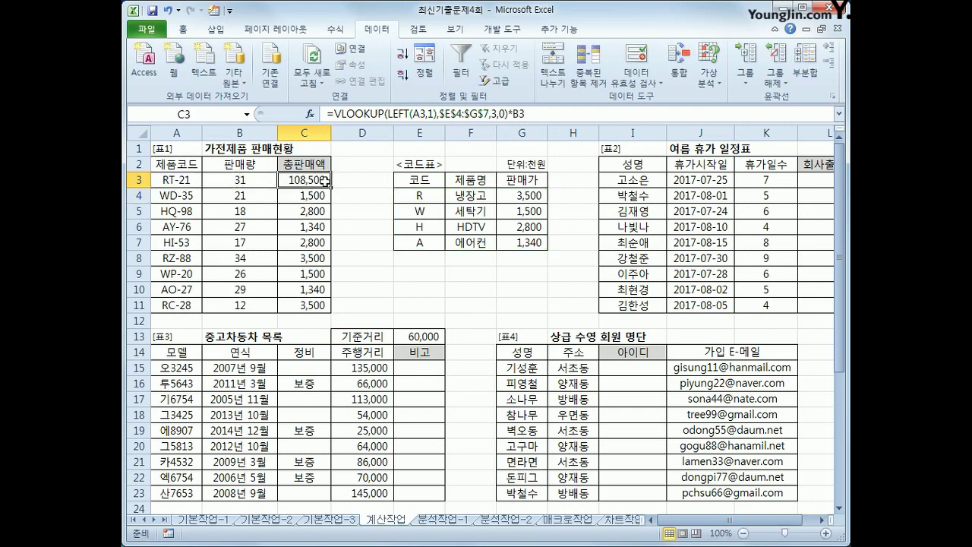
drag(329, 188, 315, 313)
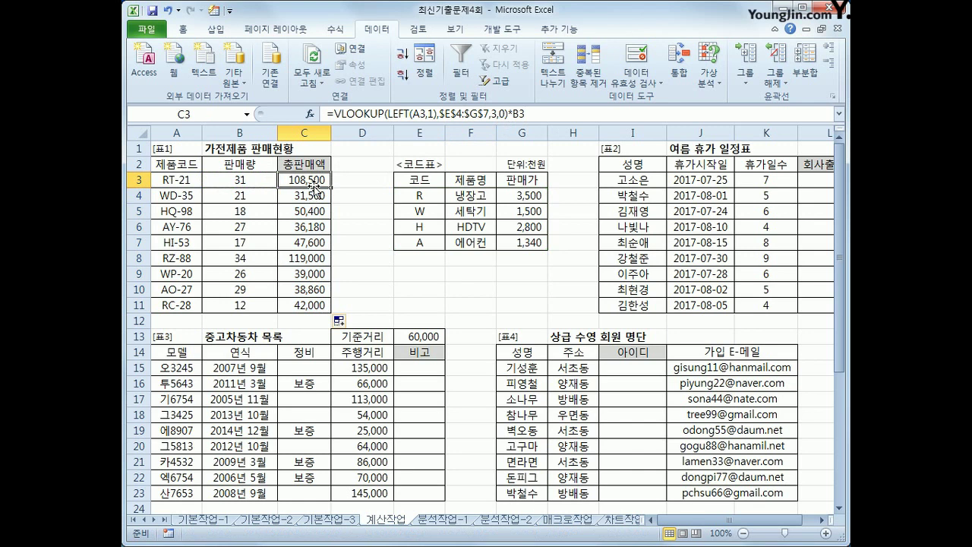
- Insert a WORKDAY function in the first 회사출근일 cell, L3, with J3 as Start_date and K3 as Days
click(820, 519)
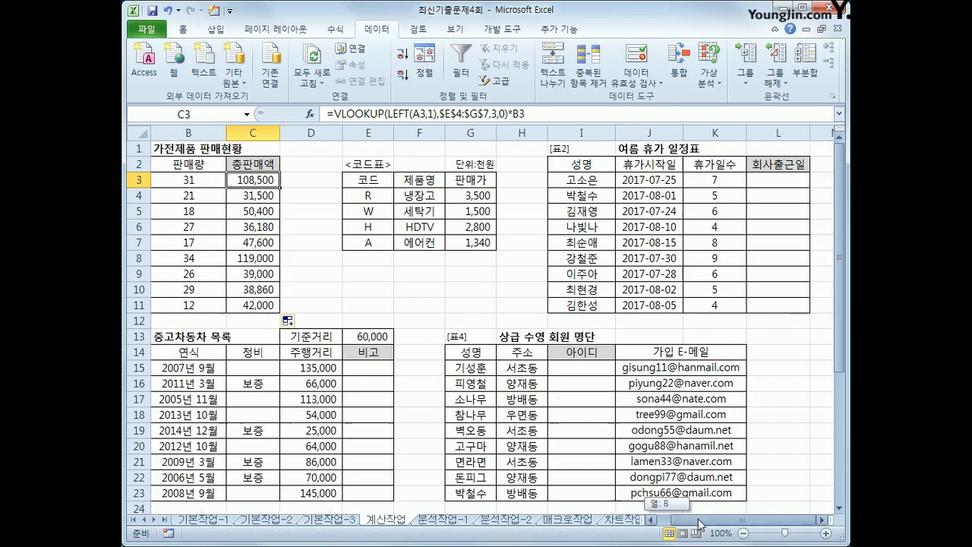
click(766, 183)
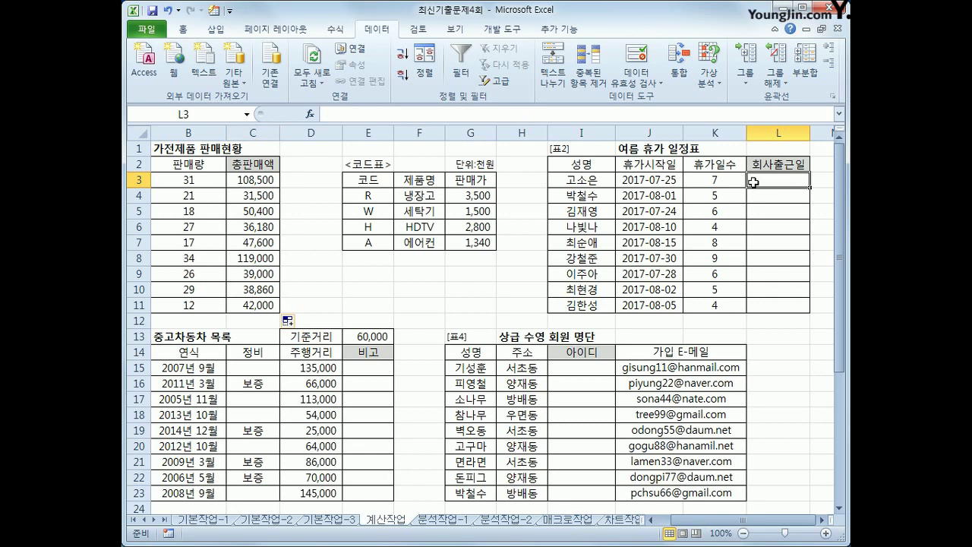
click(644, 176)
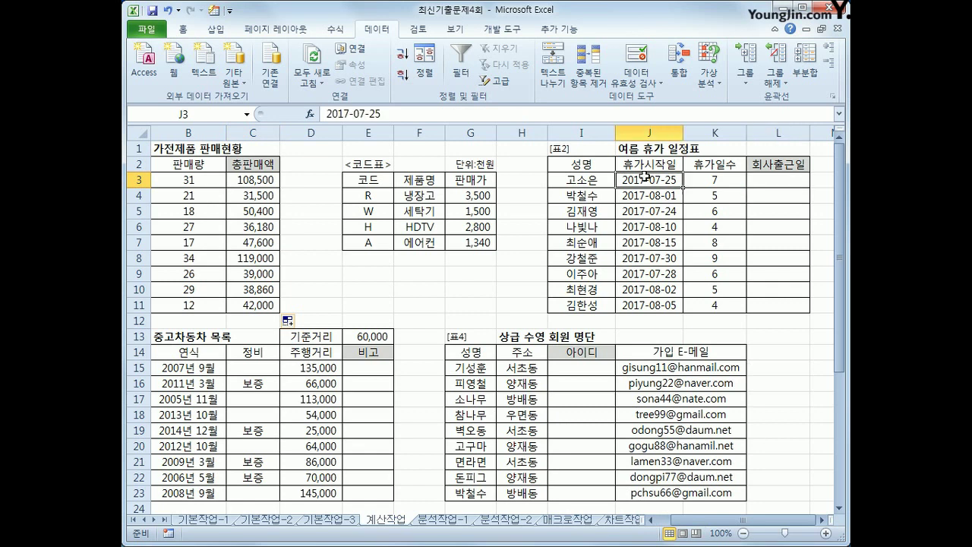
click(728, 175)
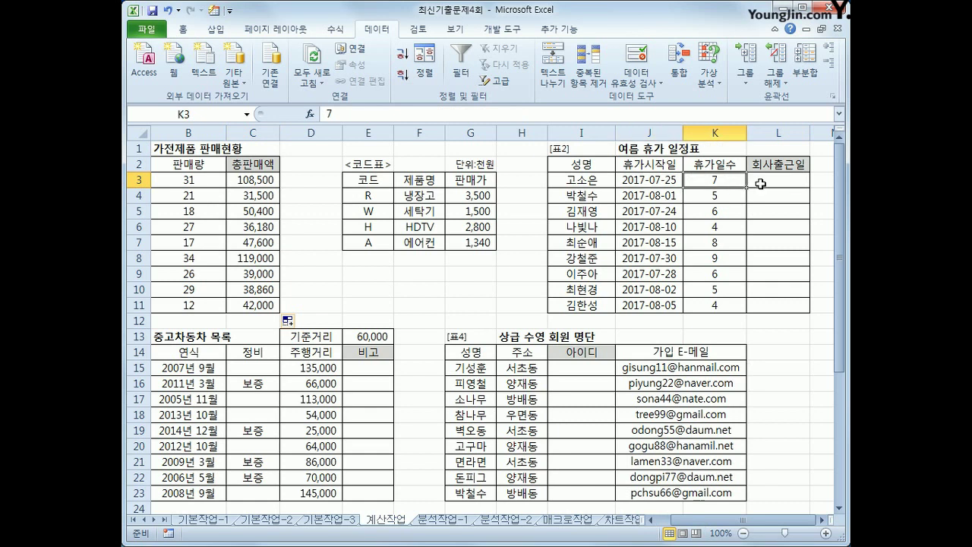
click(760, 183)
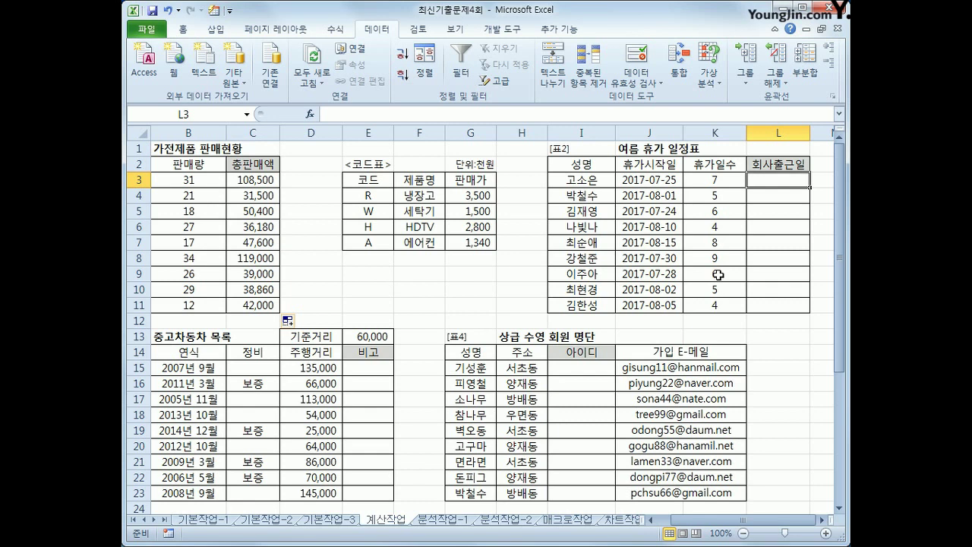
click(336, 30)
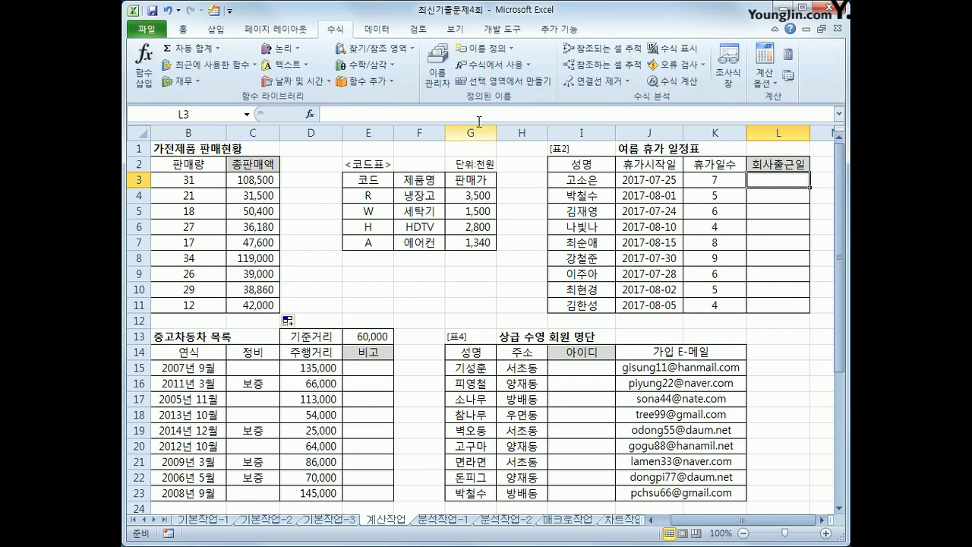
click(296, 82)
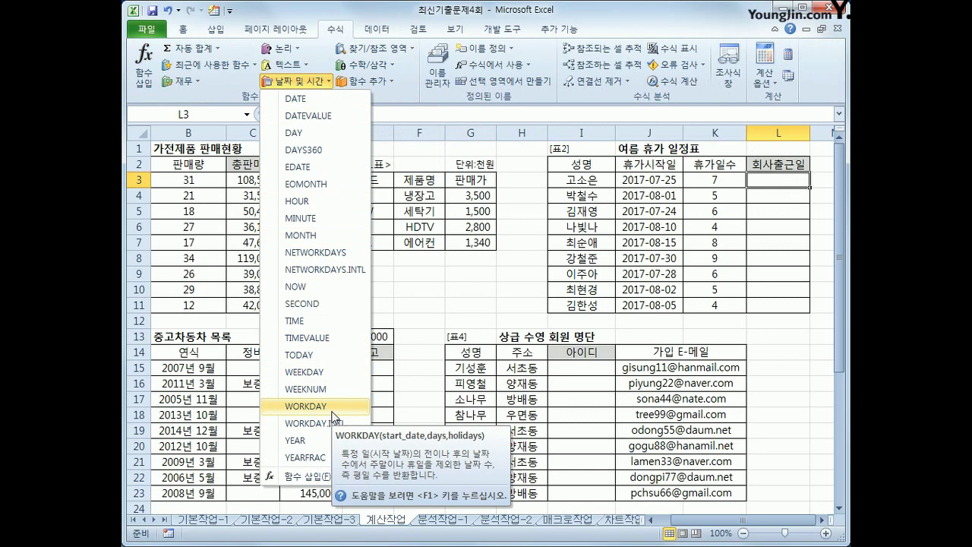
click(333, 412)
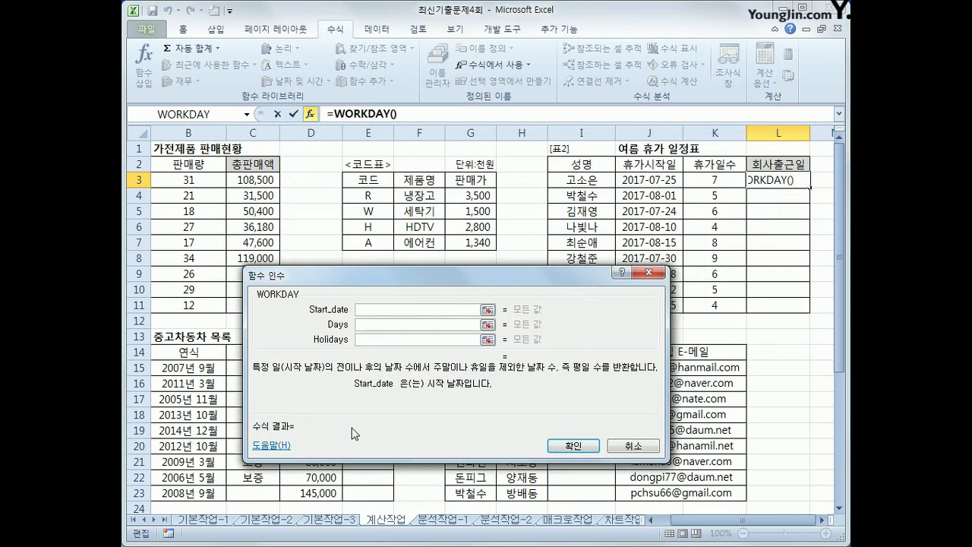
click(647, 183)
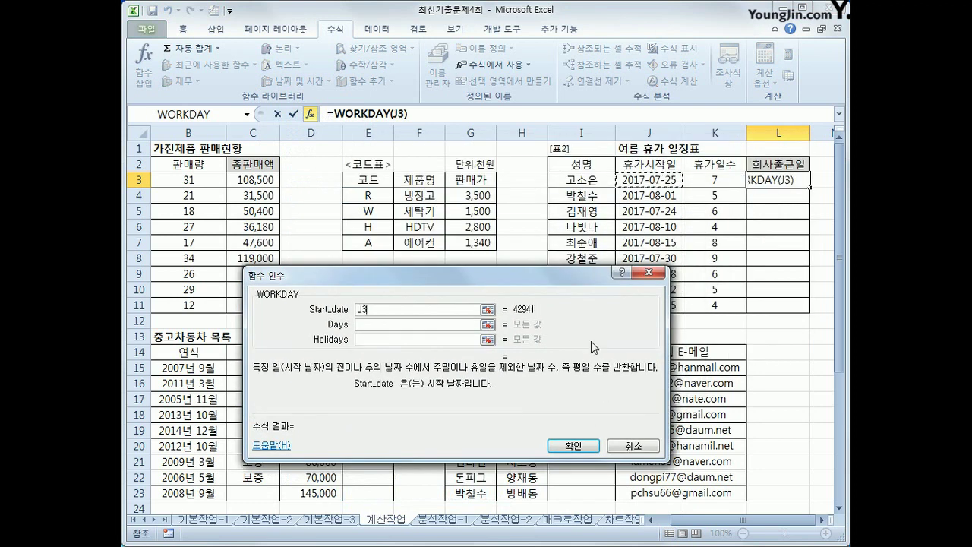
click(371, 323)
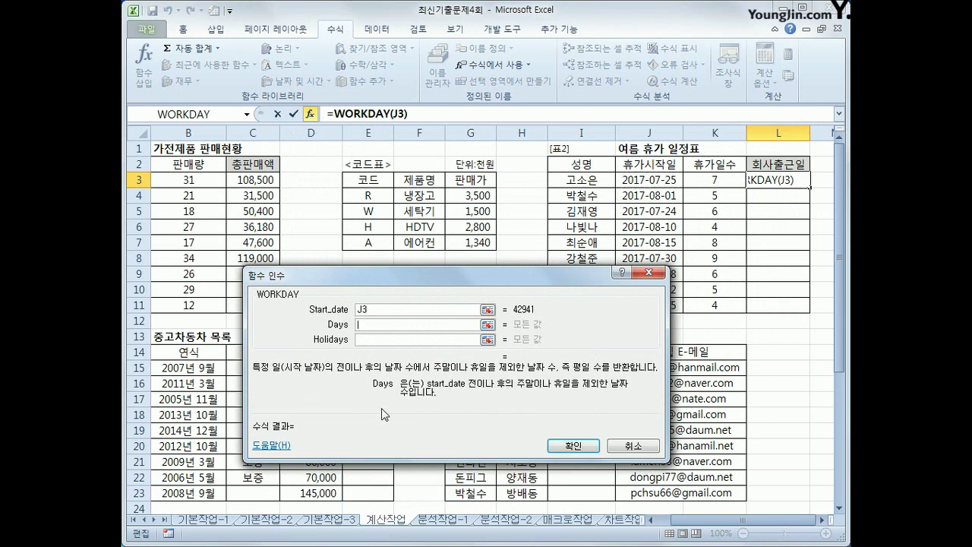
click(699, 180)
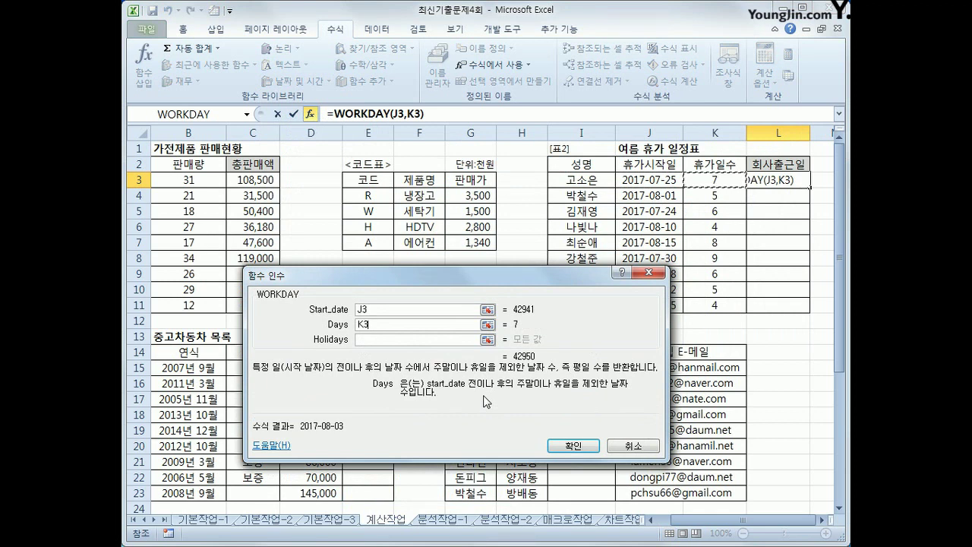
click(562, 446)
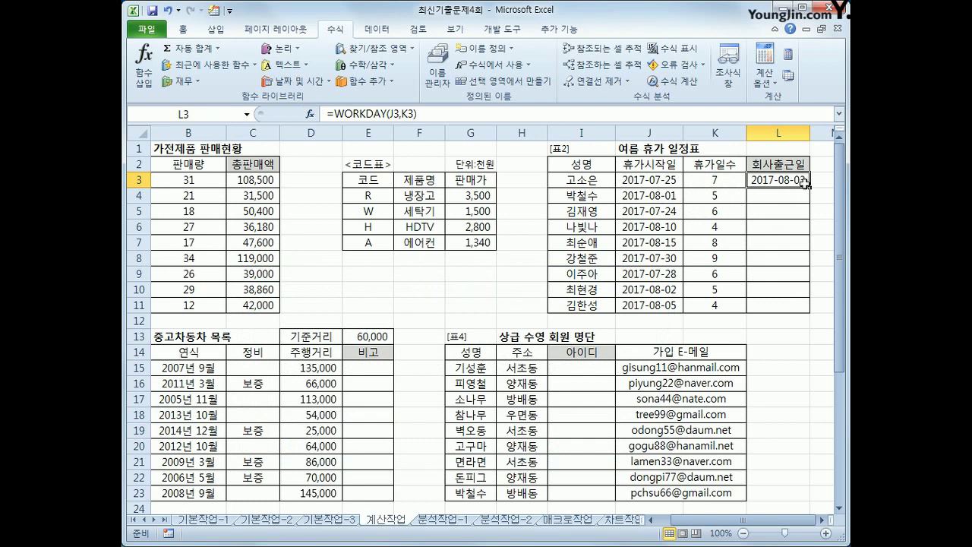
- Fill the WORKDAY formula from L3 down to L11 and check the last row's dates
drag(811, 187, 809, 310)
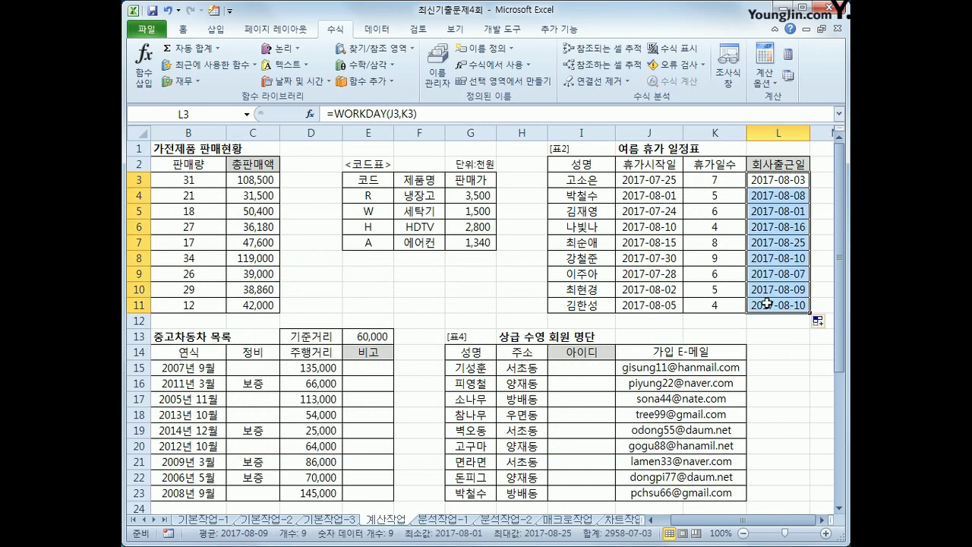
click(668, 308)
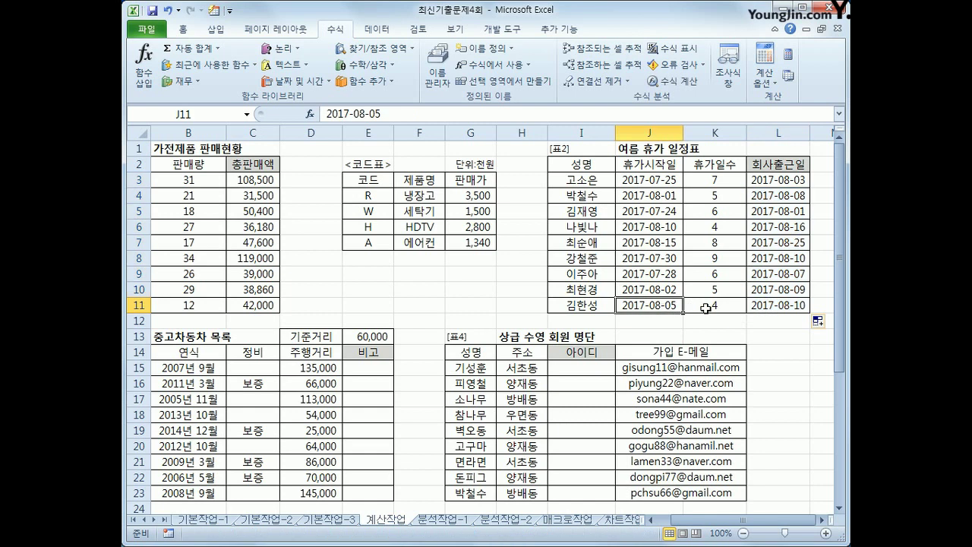
click(706, 308)
click(767, 308)
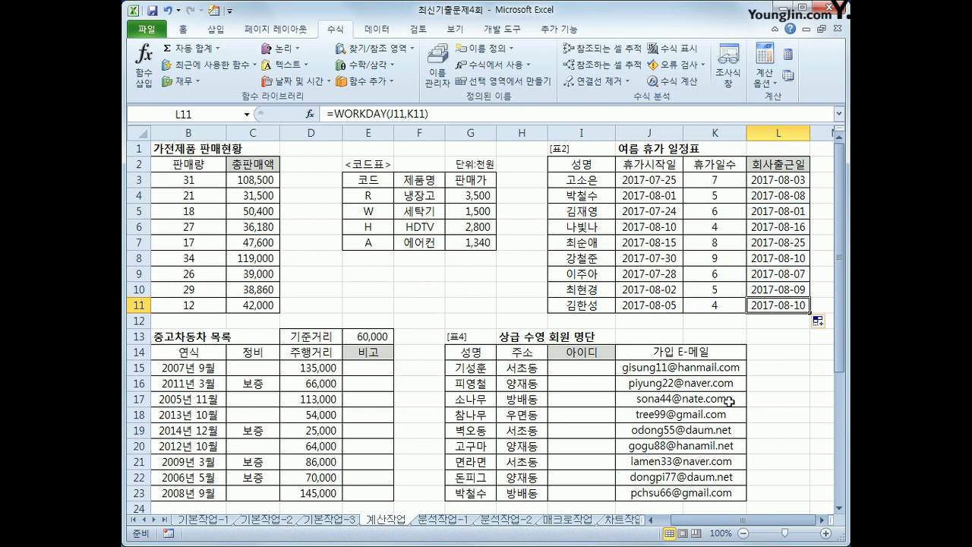
- Begin an IF formula in the first 비고 cell of 표3, E15, with the condition D15-$E$13<=0
drag(726, 521, 714, 523)
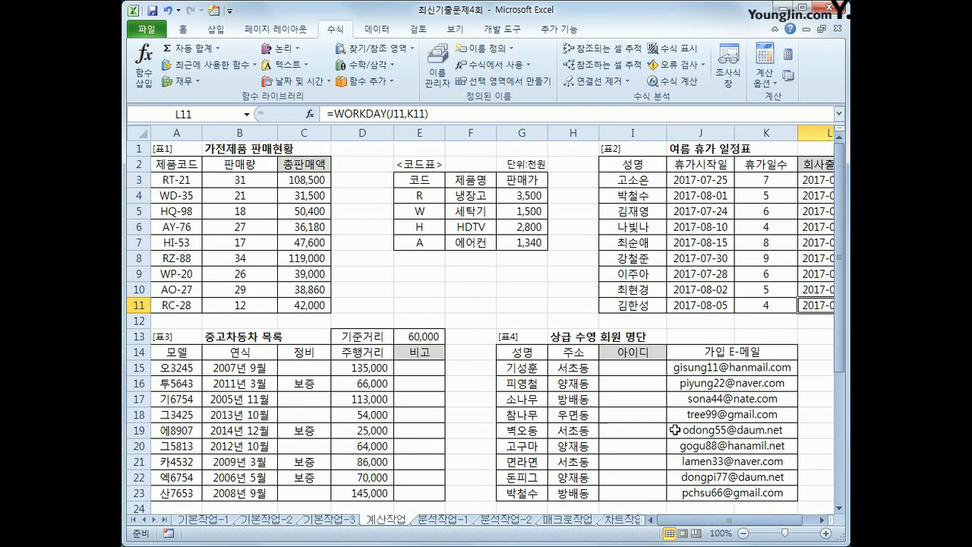
click(431, 368)
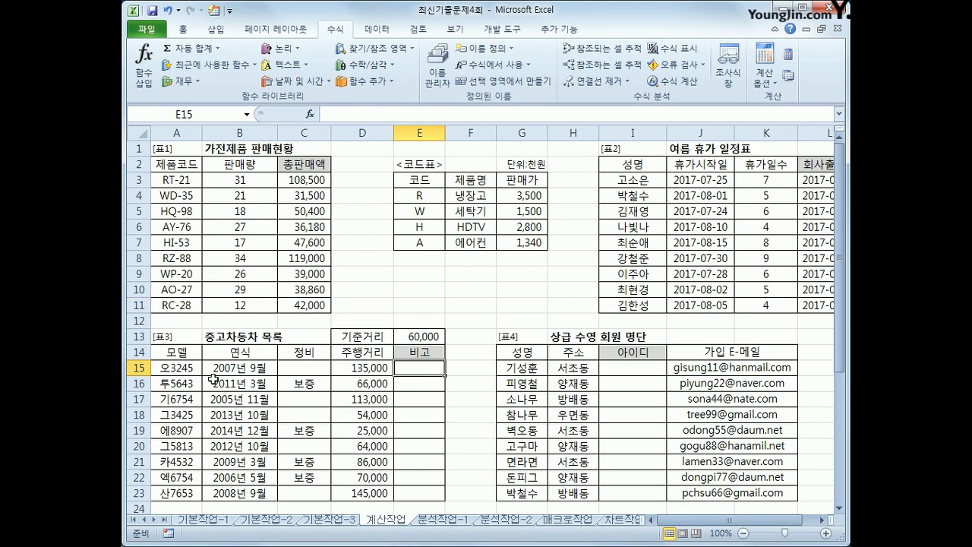
click(370, 369)
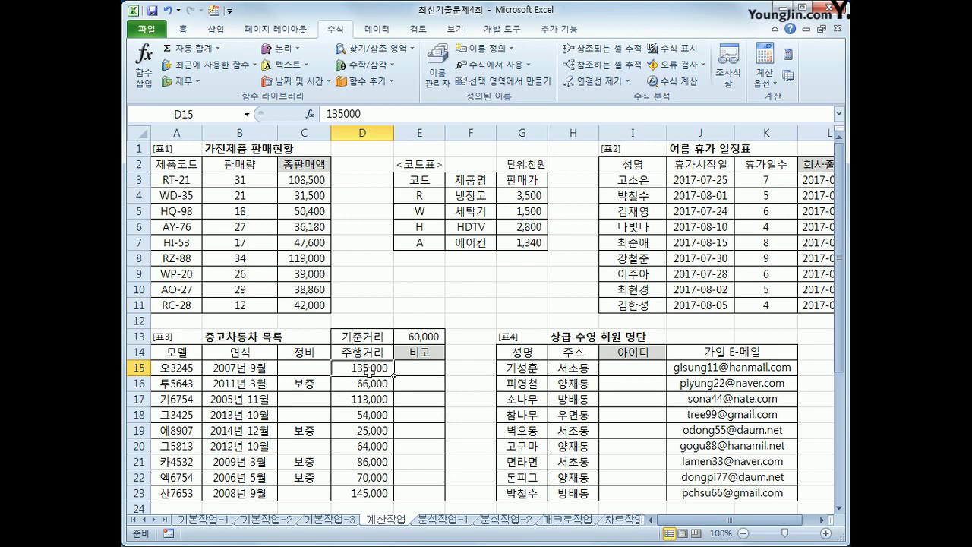
click(411, 338)
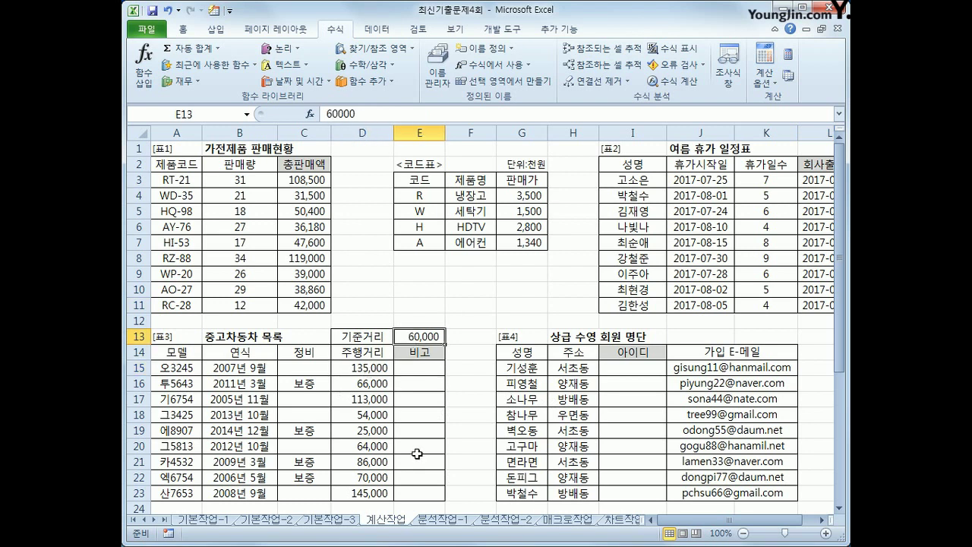
click(423, 367)
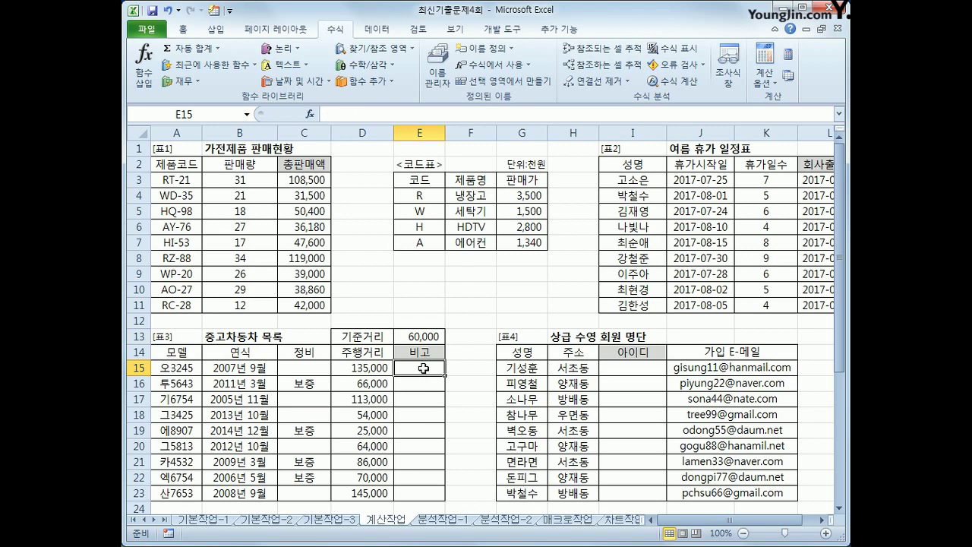
text(=)
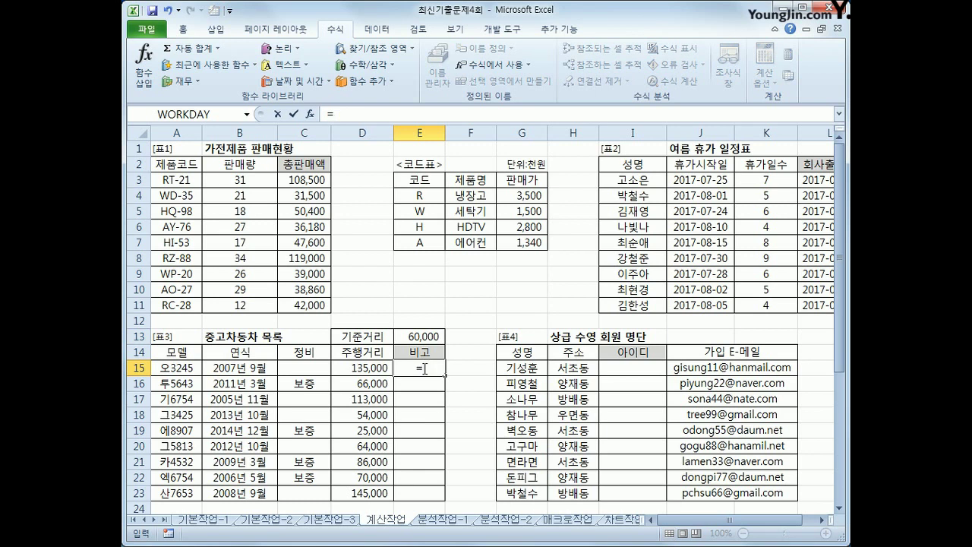
text(if)
key(Tab)
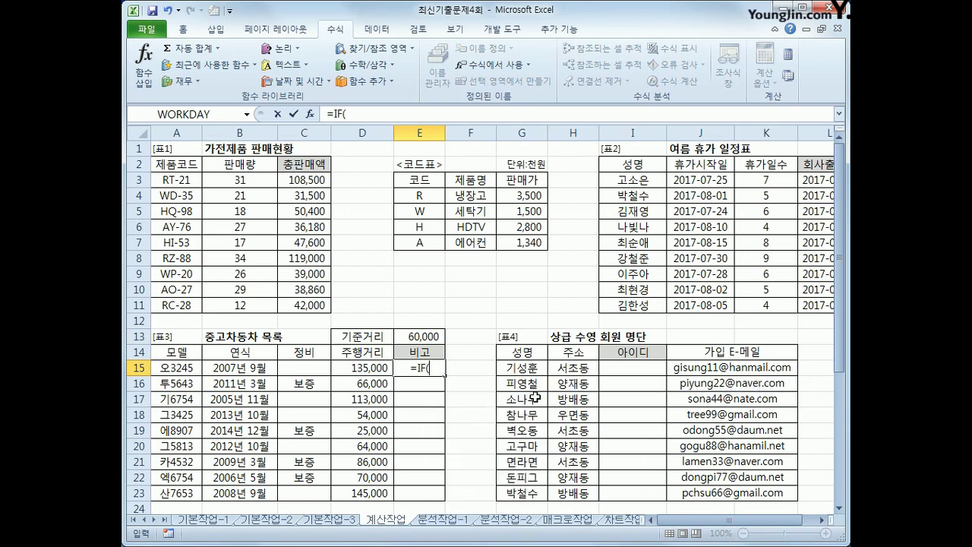
click(370, 369)
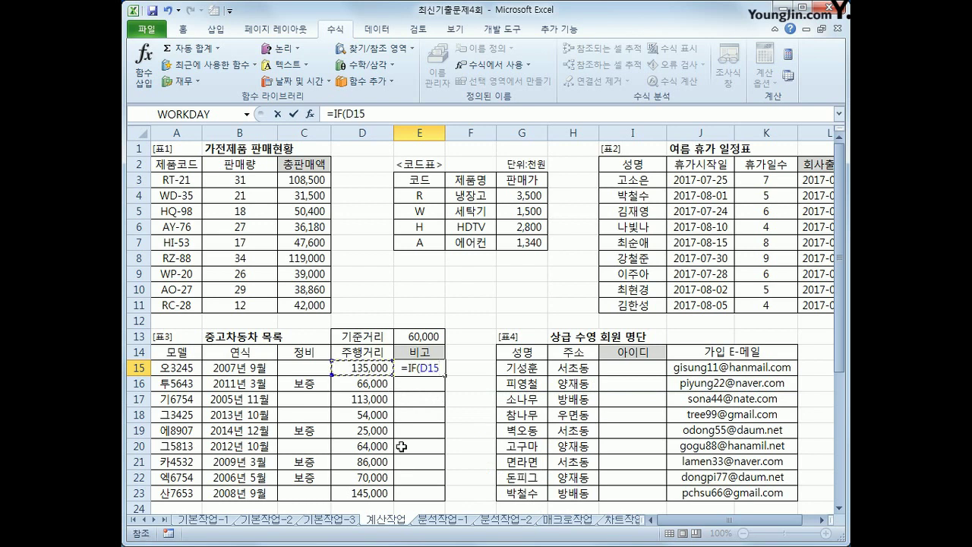
text(-)
click(419, 335)
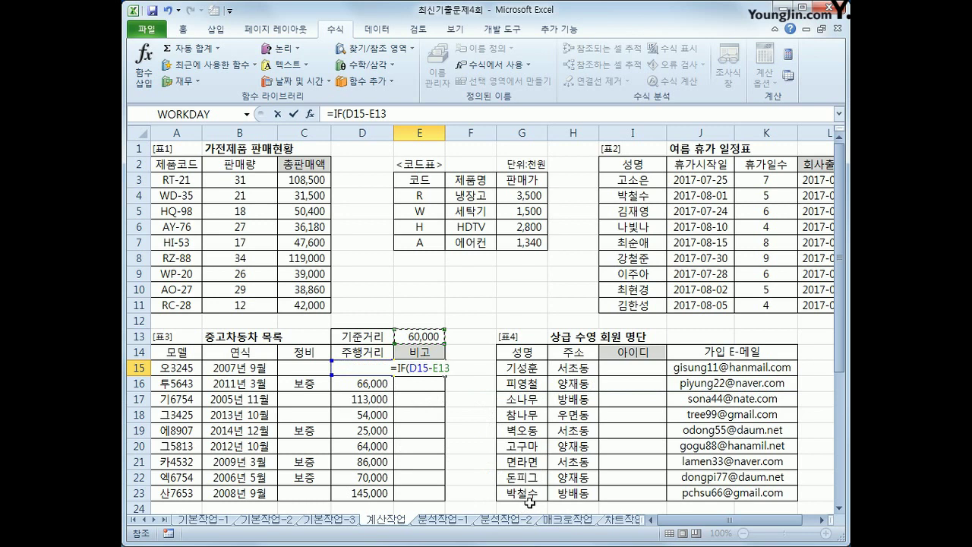
key(F4)
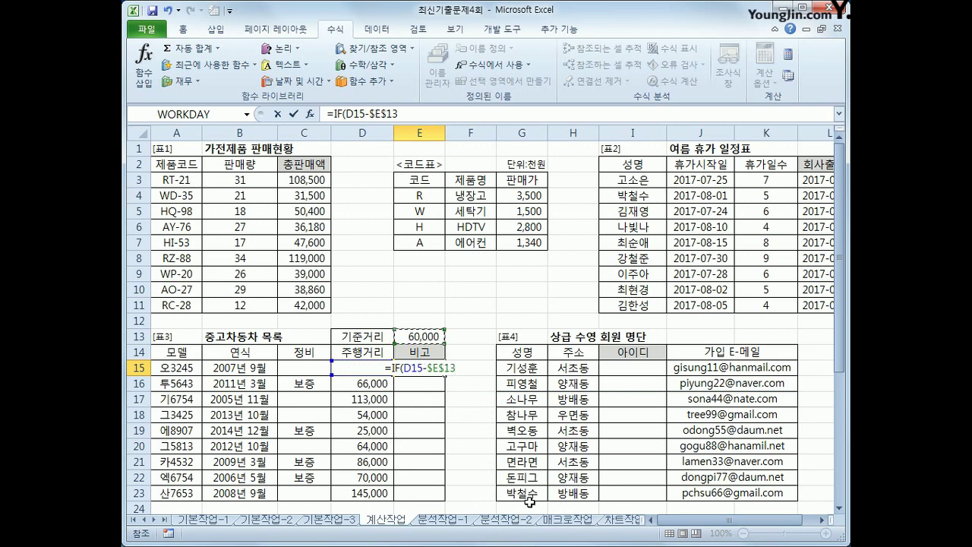
text(<=0,)
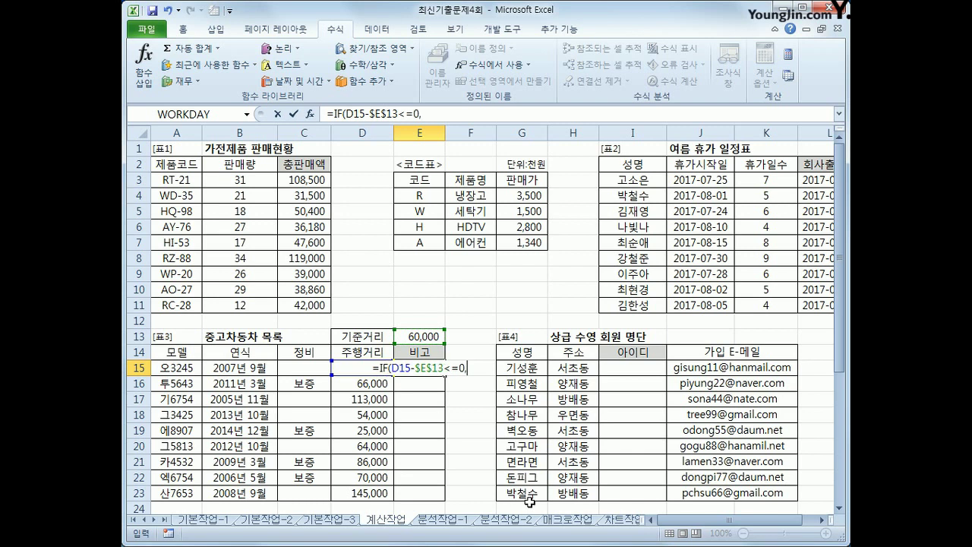
- Set "최상급" as the value returned when the IF condition in E15 is true
text(")
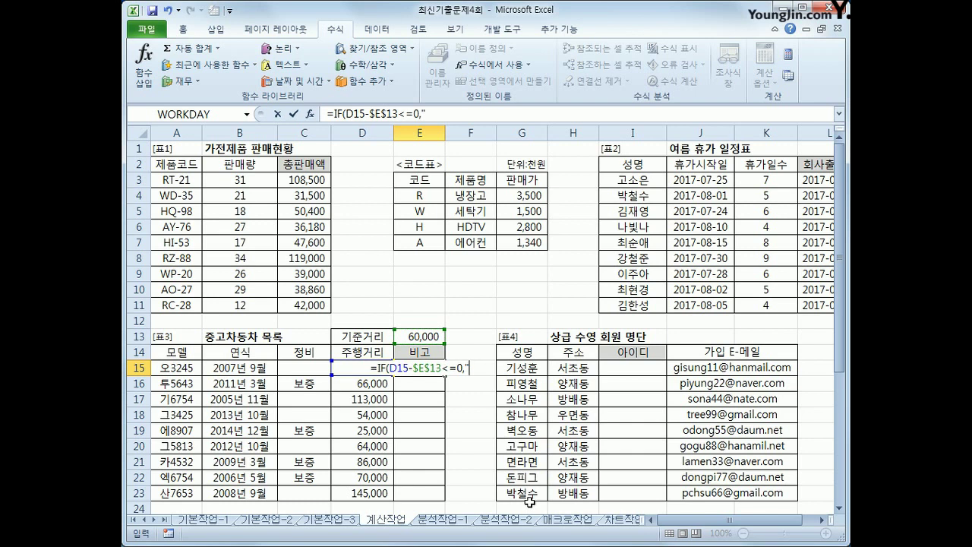
text(최사)
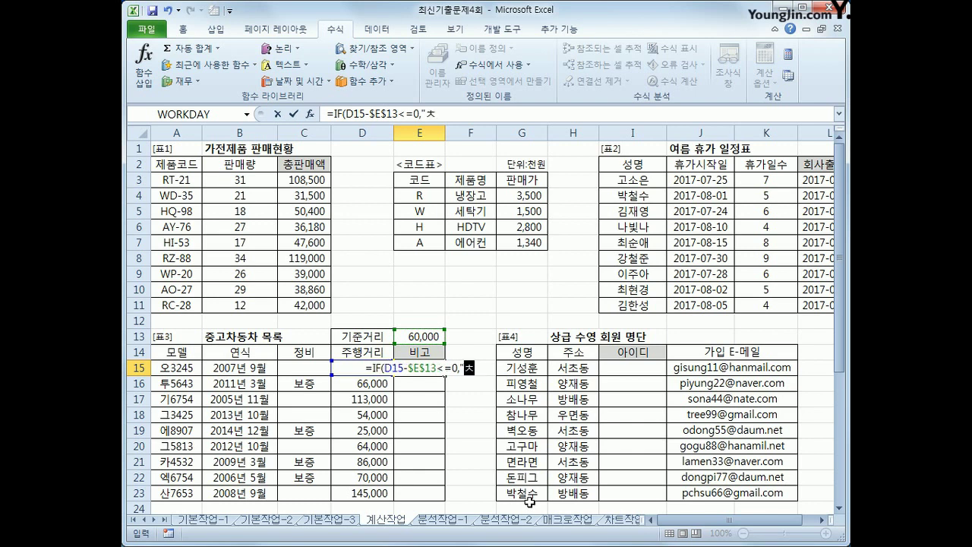
text(ㅇ급",)
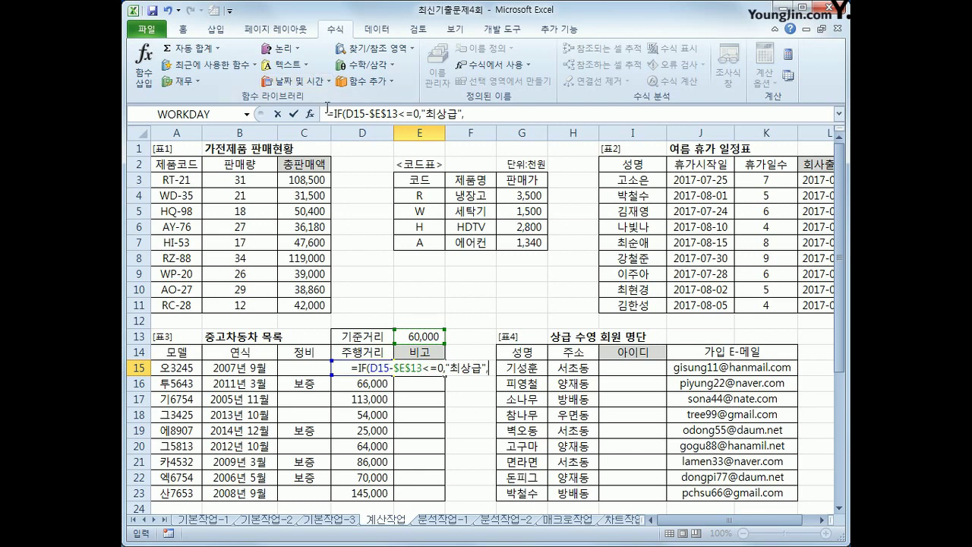
- Copy the IF part of E15 as a nested IF, with the condition D15-$E$13<=20000 and the result "상급"
drag(334, 113, 475, 112)
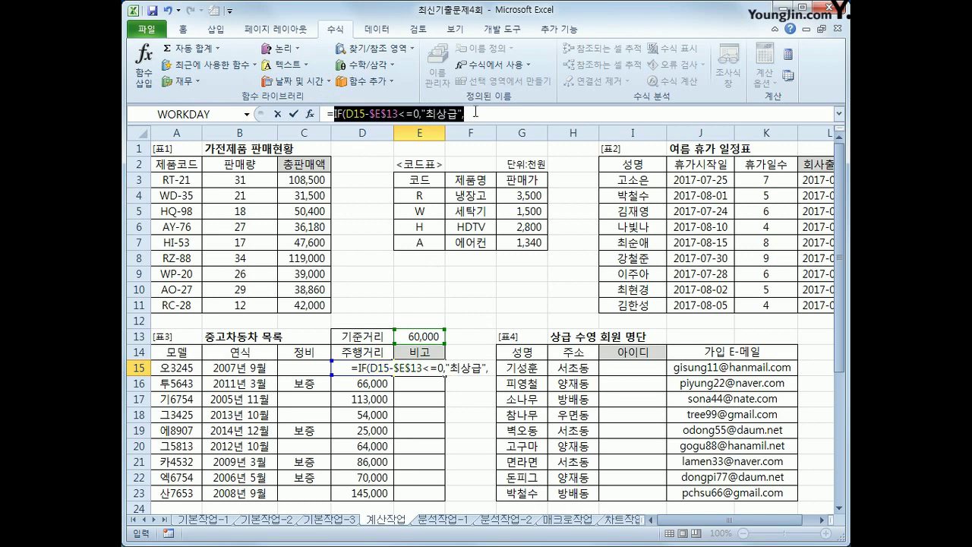
click(508, 120)
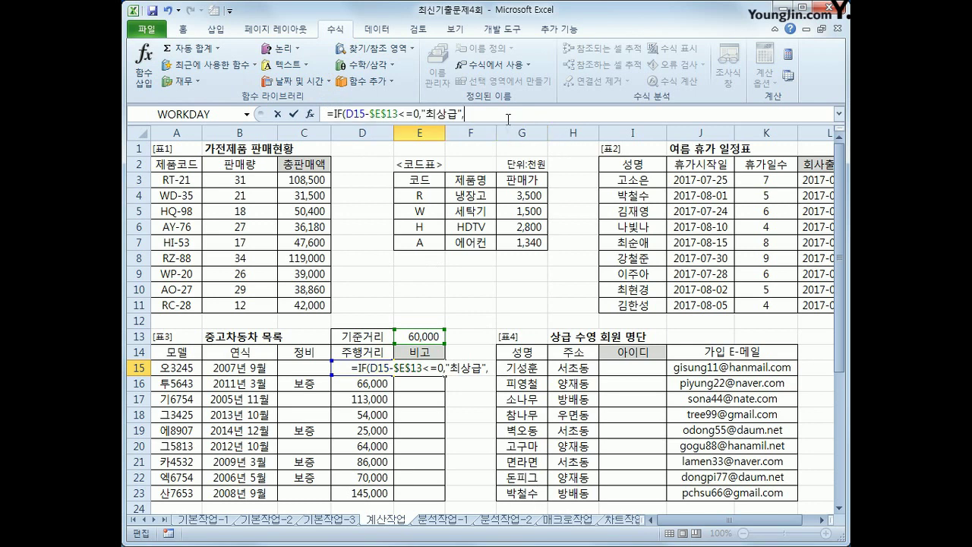
key(ctrl+v)
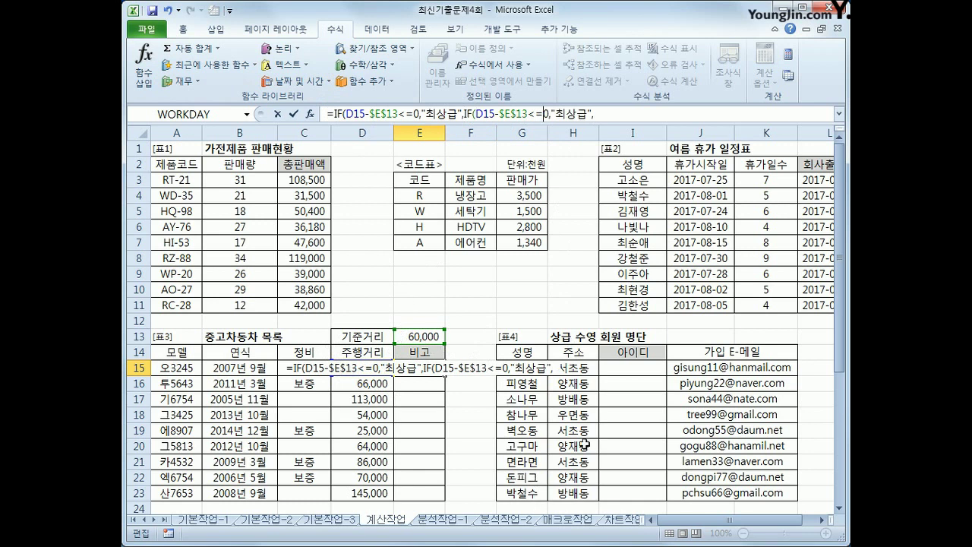
text(2000)
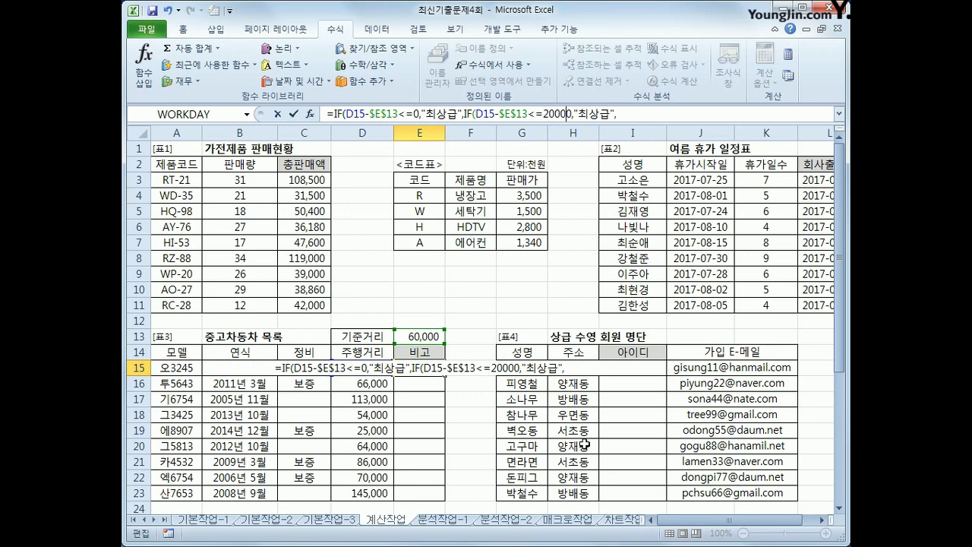
click(588, 114)
key(BackSpace)
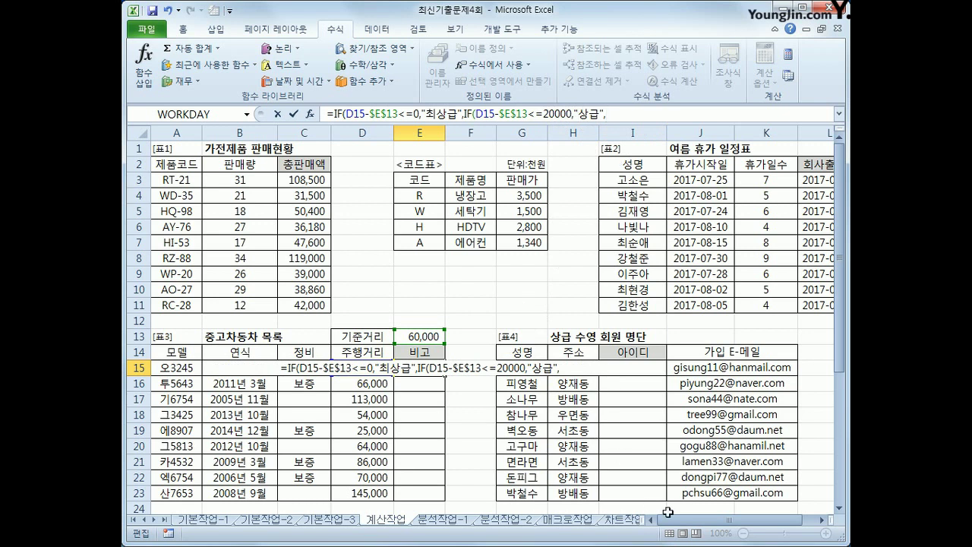
- Finish the nested IF in E15 with an empty text "" otherwise, and fill the formula down to E23
text("")
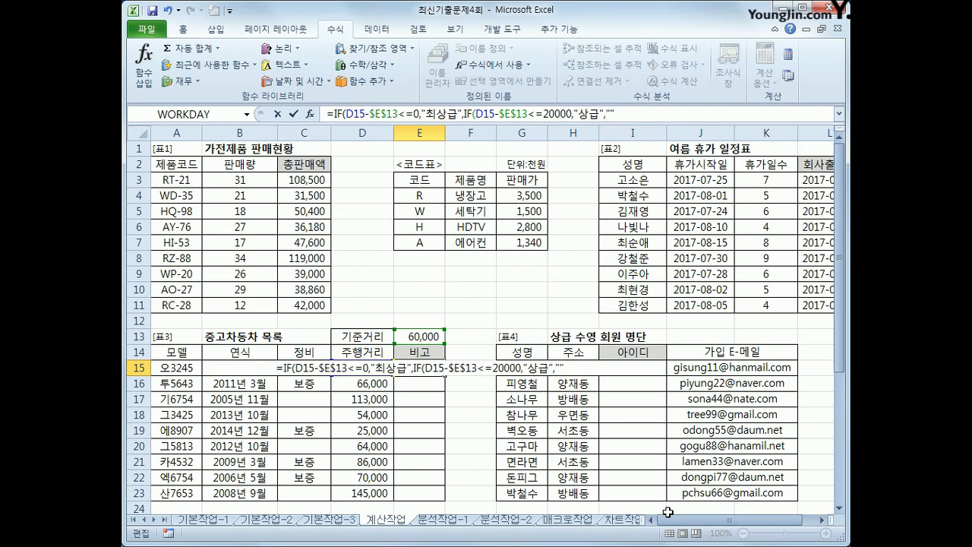
text()))
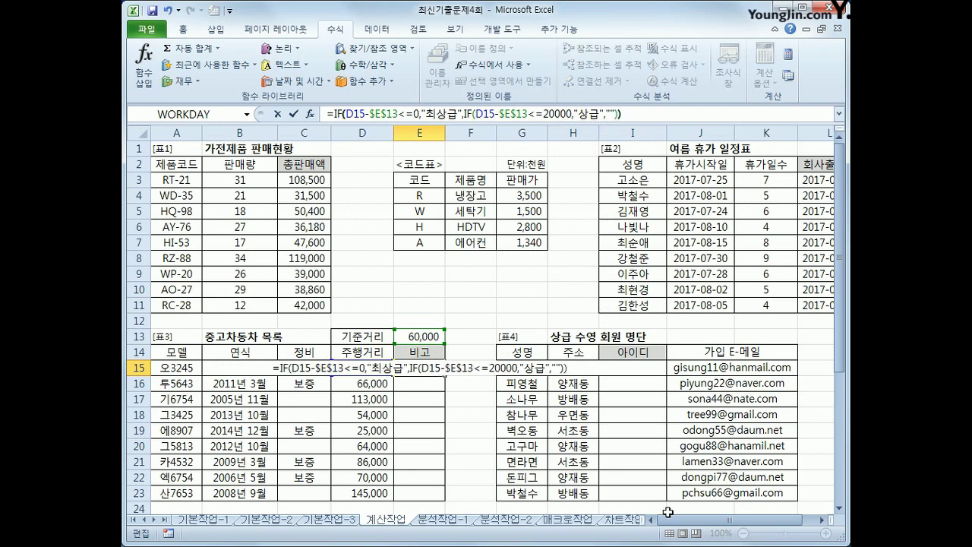
key(Return)
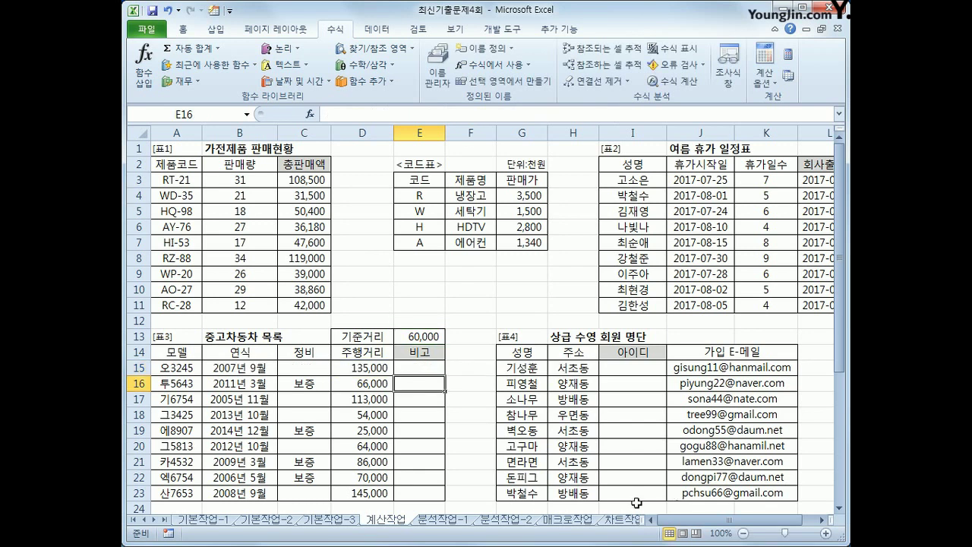
click(439, 372)
drag(445, 374, 440, 495)
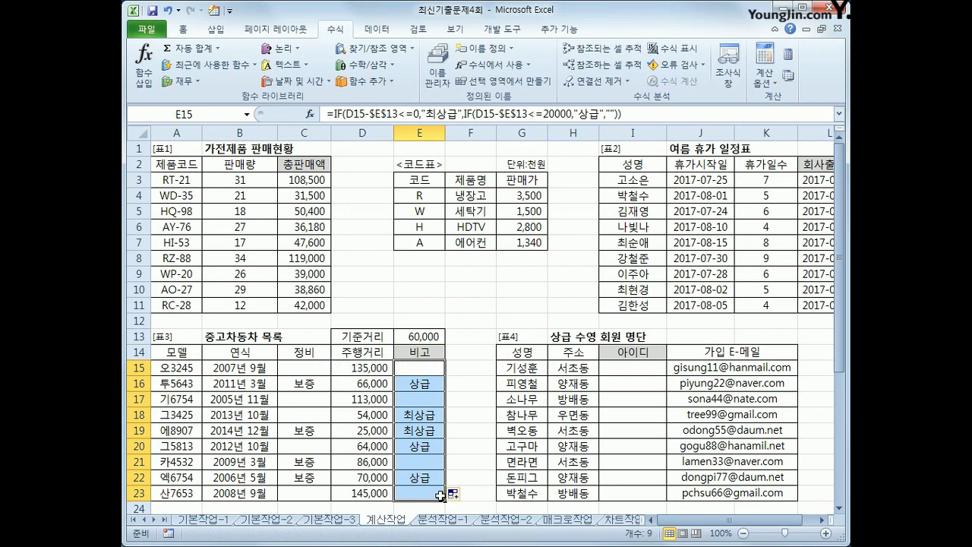
click(615, 369)
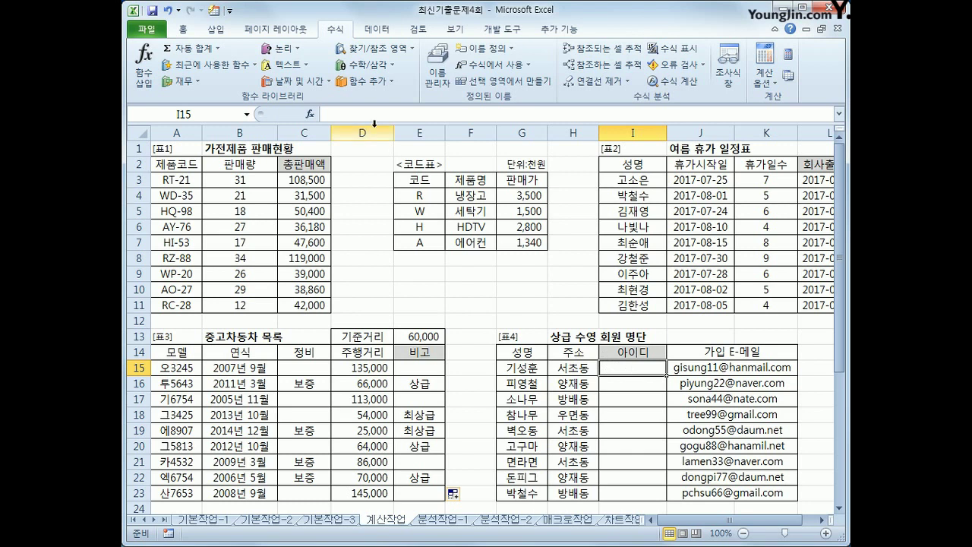
text(=)
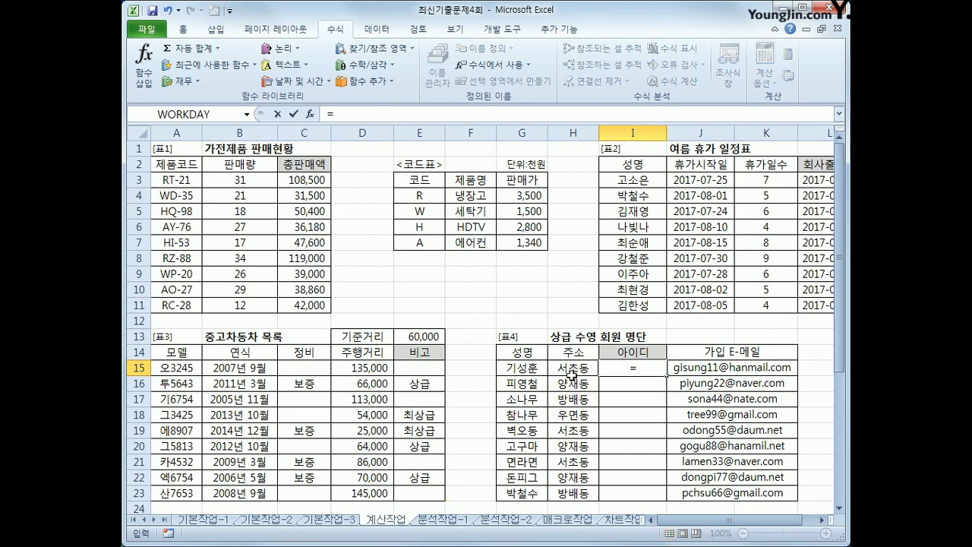
text(mid)
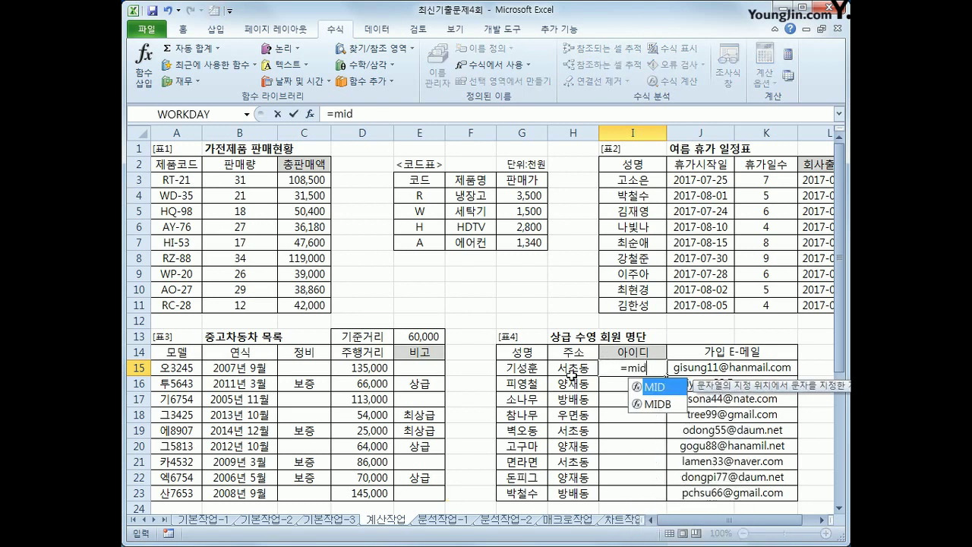
key(Tab)
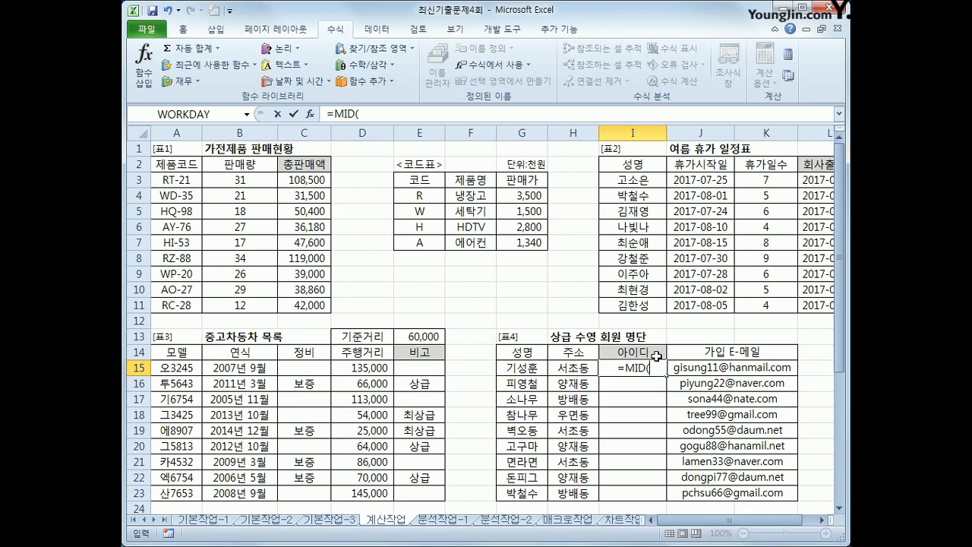
click(707, 370)
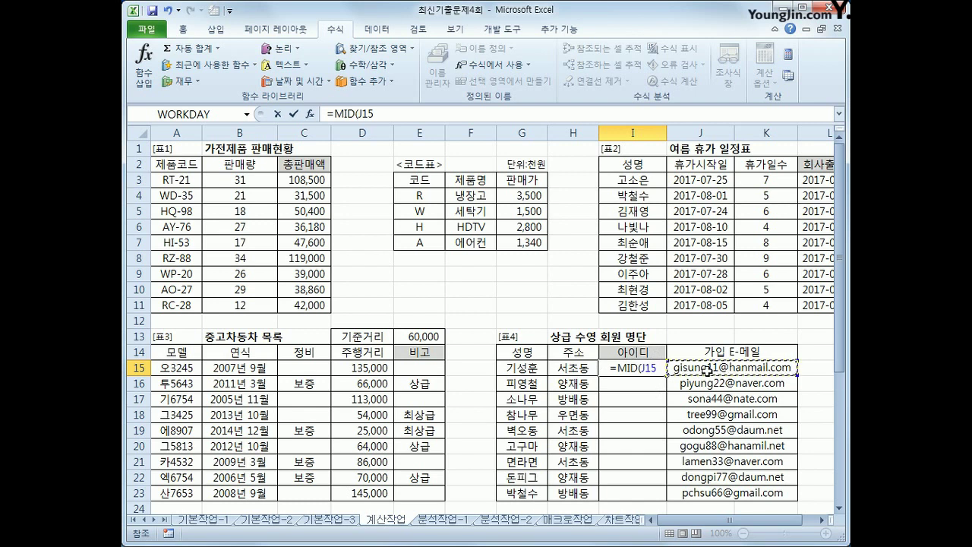
text(,)
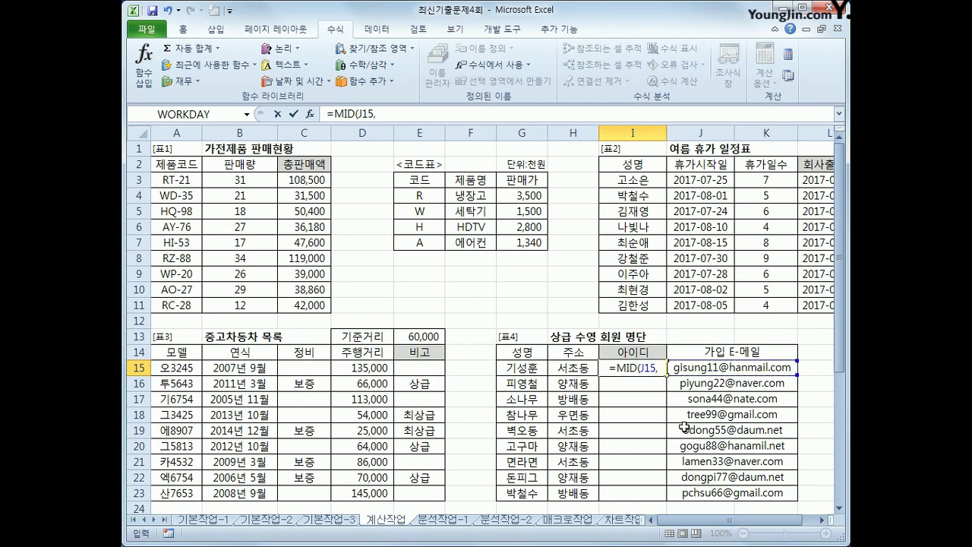
text(1)
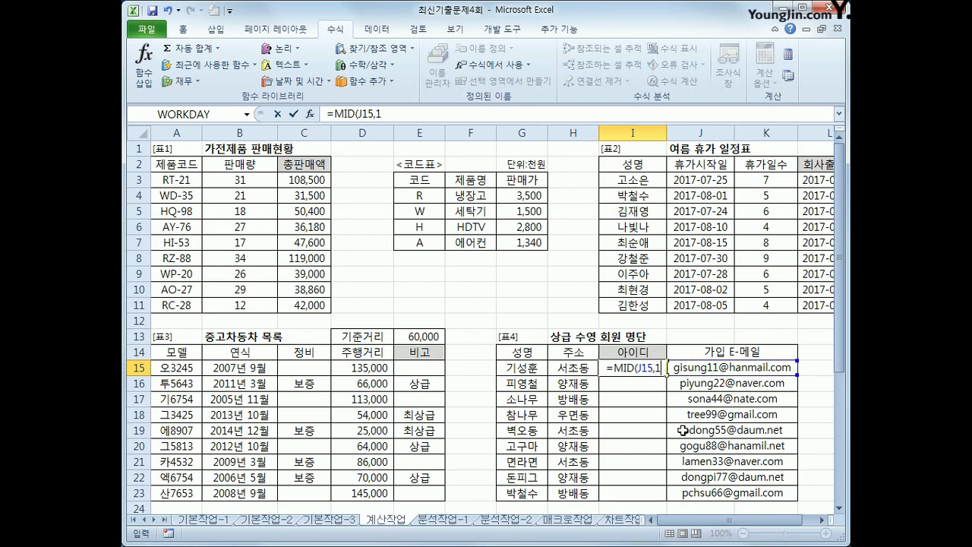
text(,)
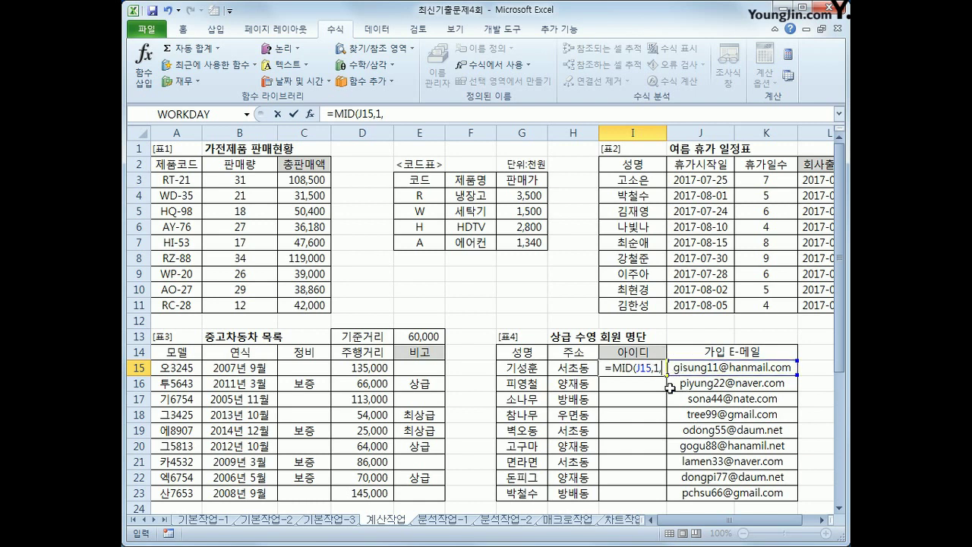
key(Escape)
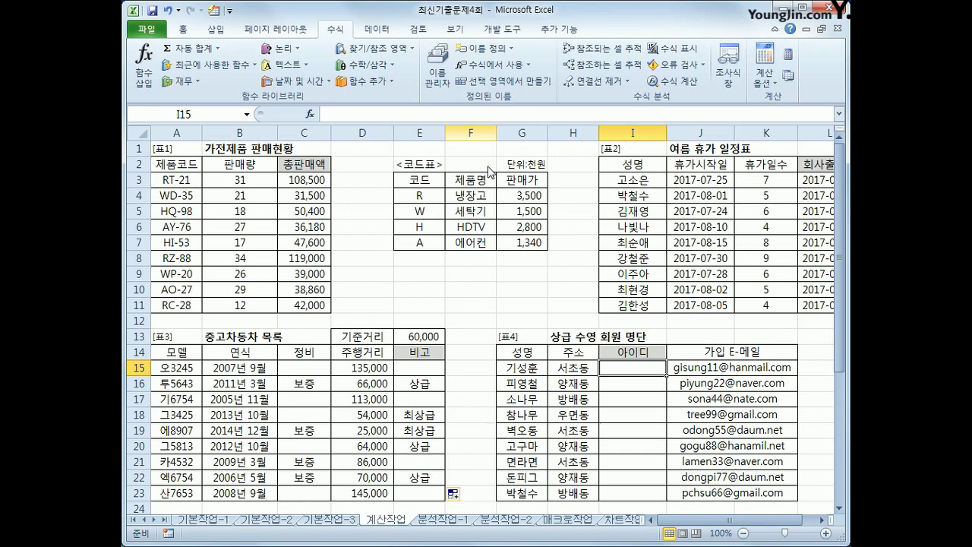
- Enter a SEARCH formula in I15, the first 아이디 cell of 표4, finding "@" in J15, and fill it down to I23
click(378, 49)
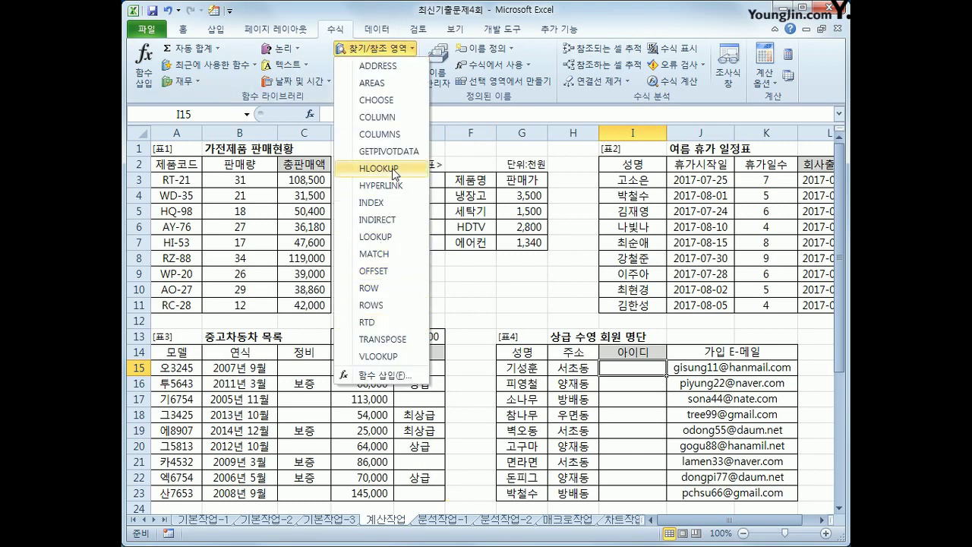
mouse_move(291, 51)
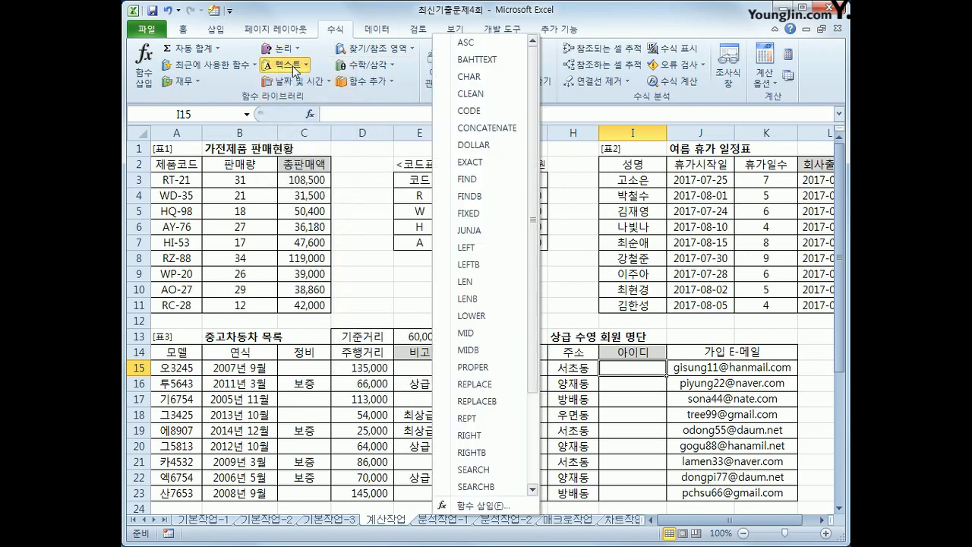
scroll(535, 254, down, 1)
scroll(534, 254, down, 1)
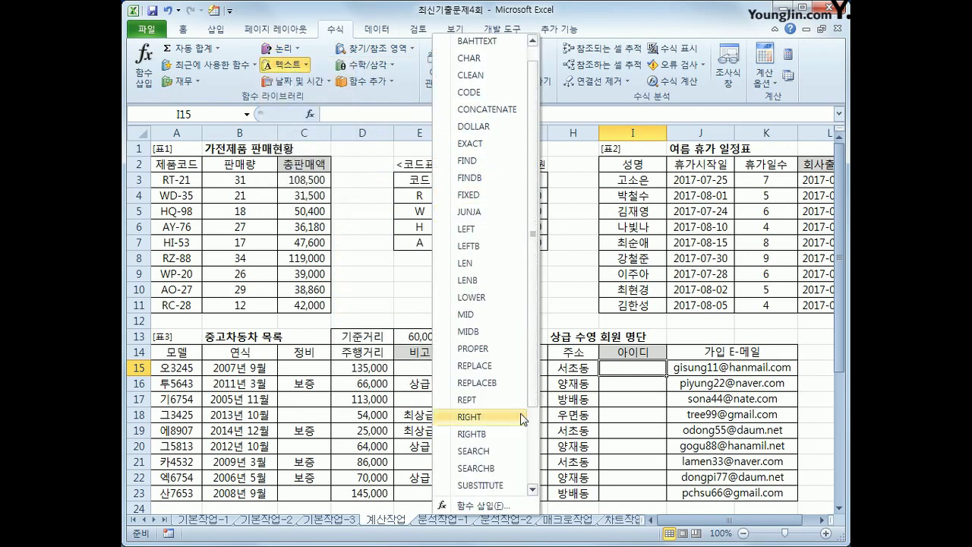
click(498, 452)
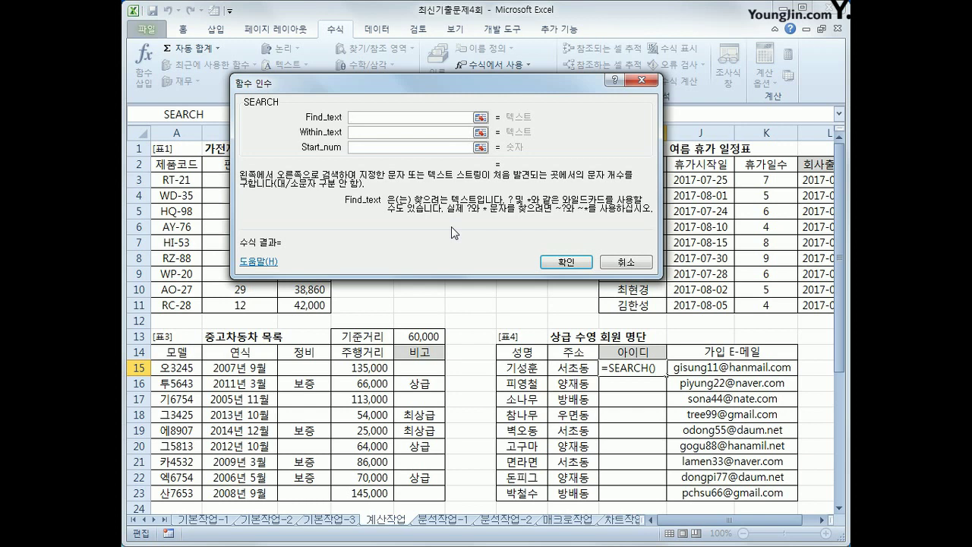
text(@)
click(371, 135)
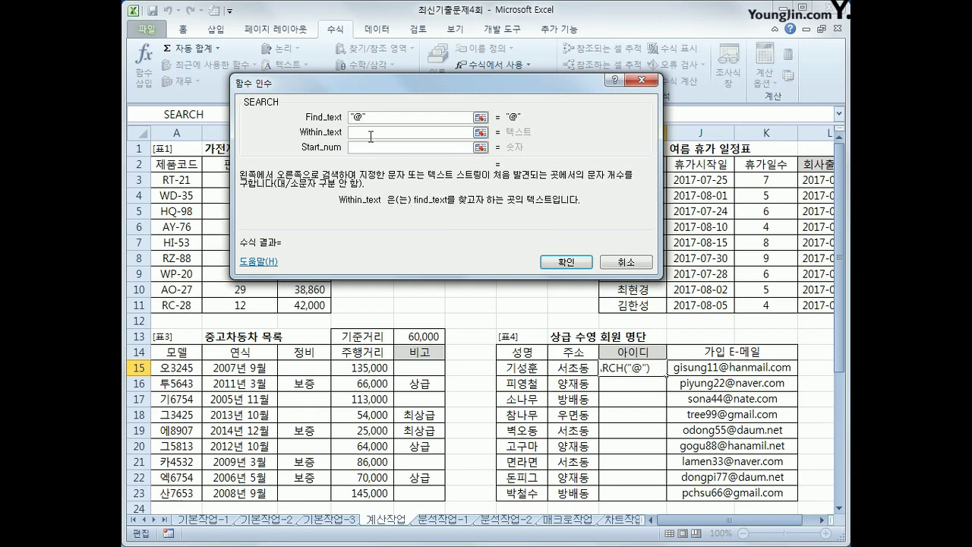
click(738, 367)
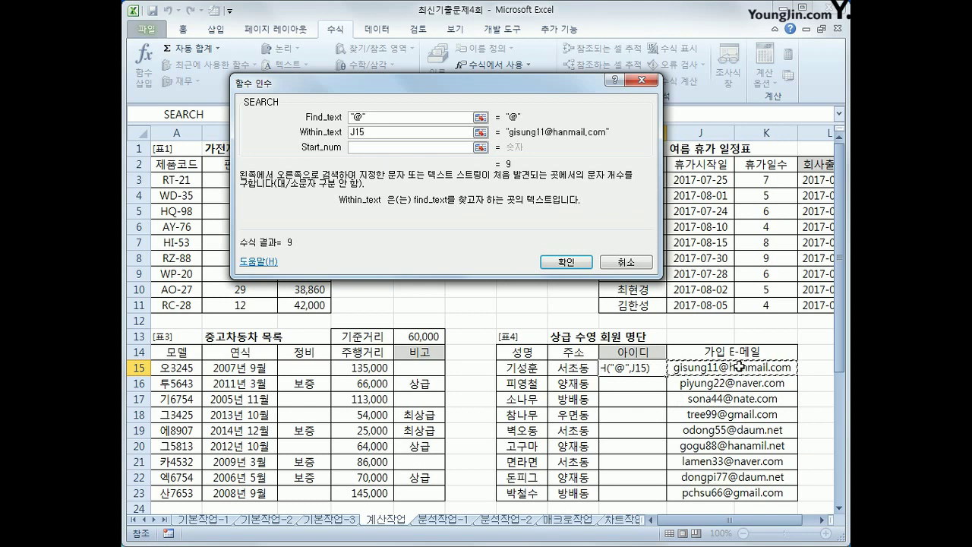
click(393, 149)
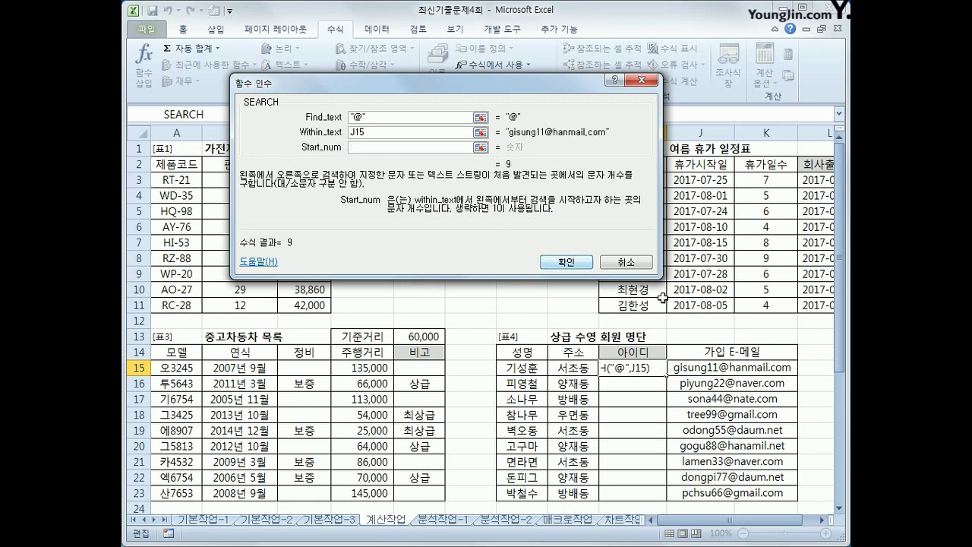
click(589, 272)
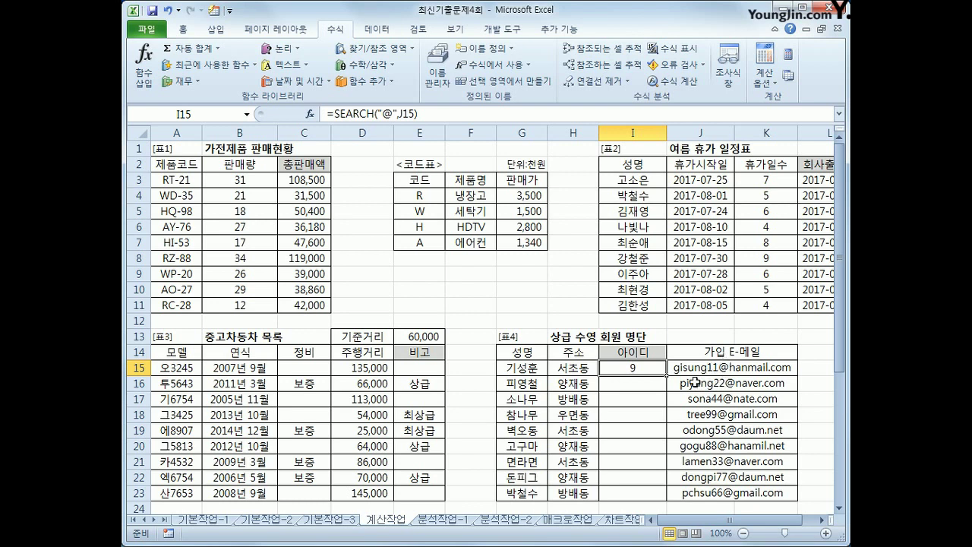
drag(666, 375, 666, 499)
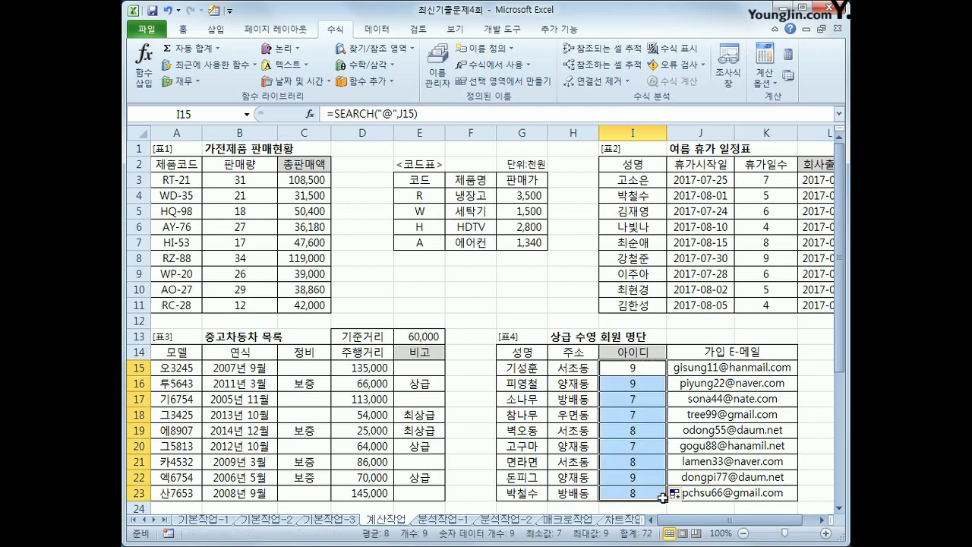
click(699, 415)
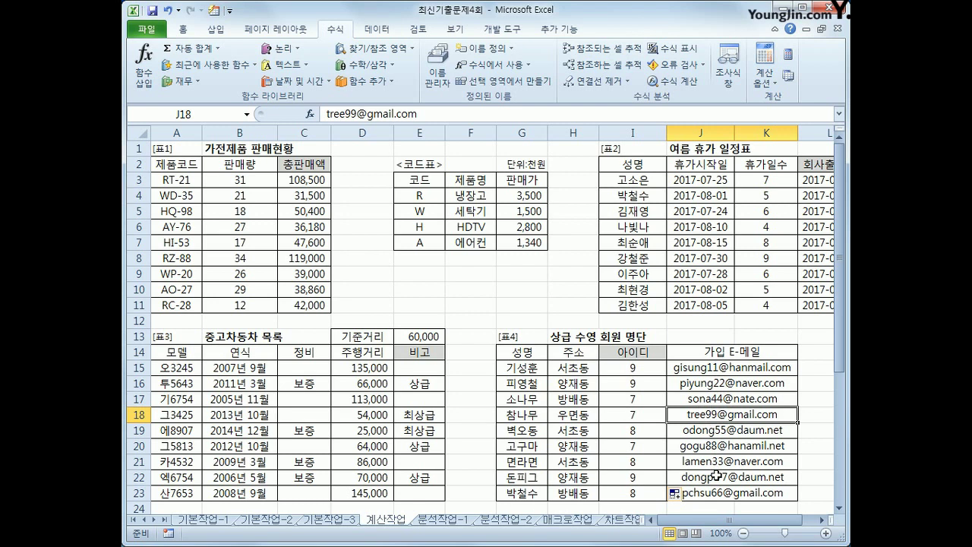
- Subtract 1 from the SEARCH formula in I15 and fill the revised formula down to I23
click(641, 371)
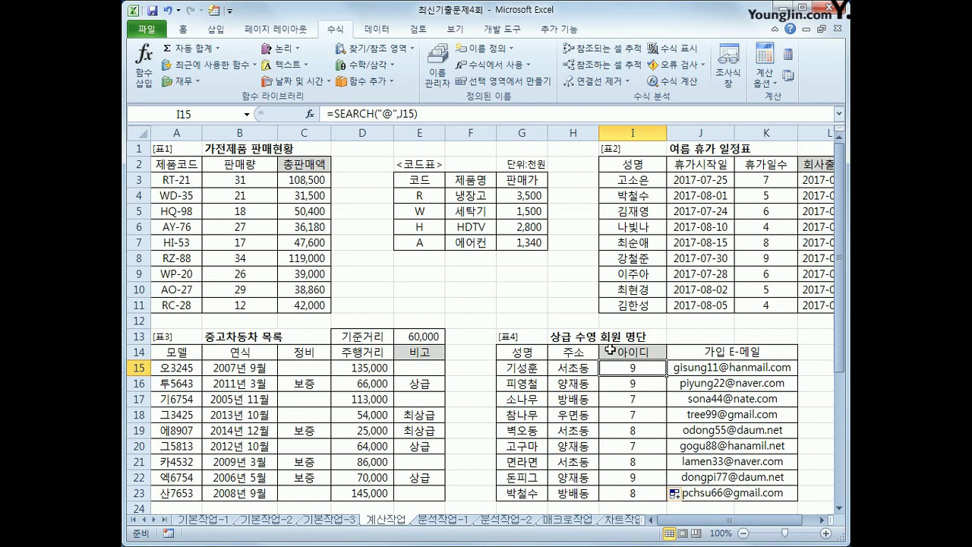
click(436, 114)
text(-1)
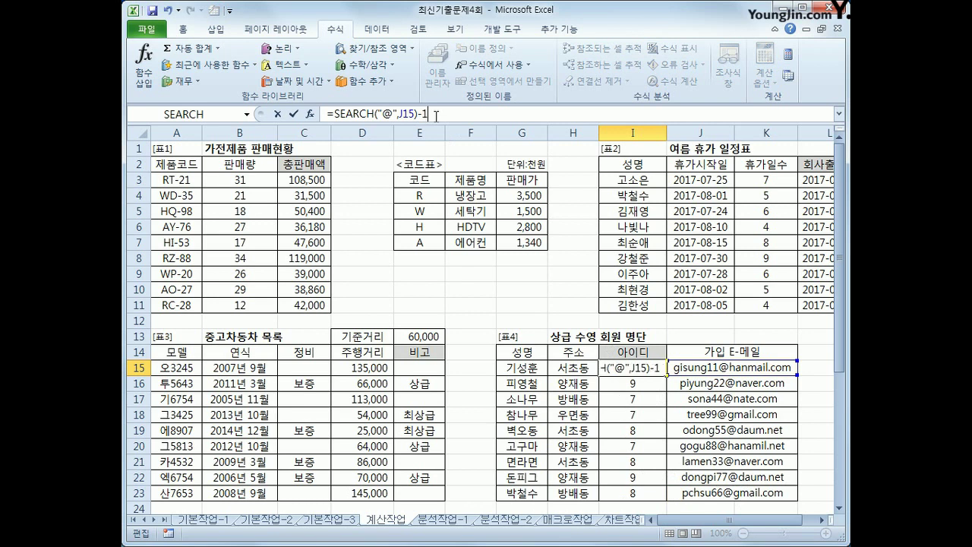
key(Return)
click(649, 369)
drag(666, 375, 655, 492)
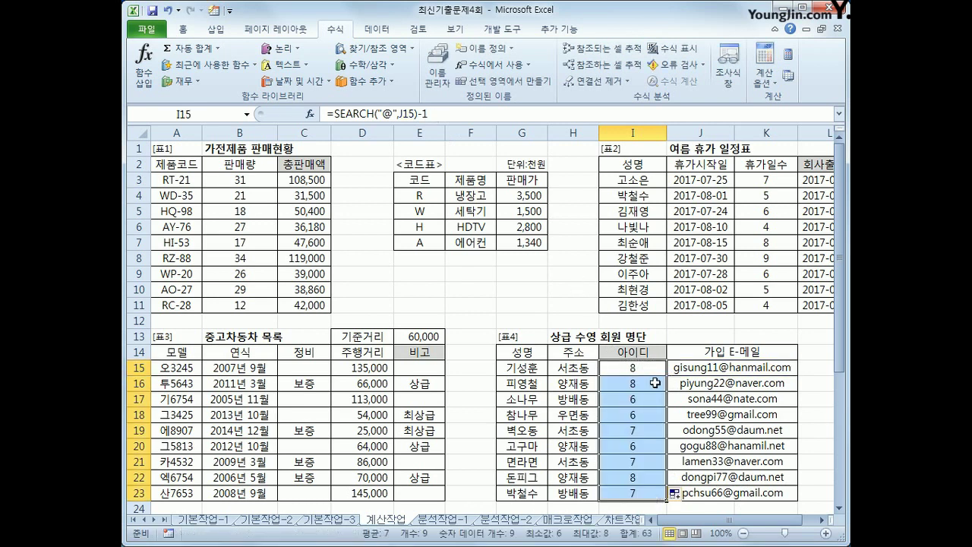
click(706, 415)
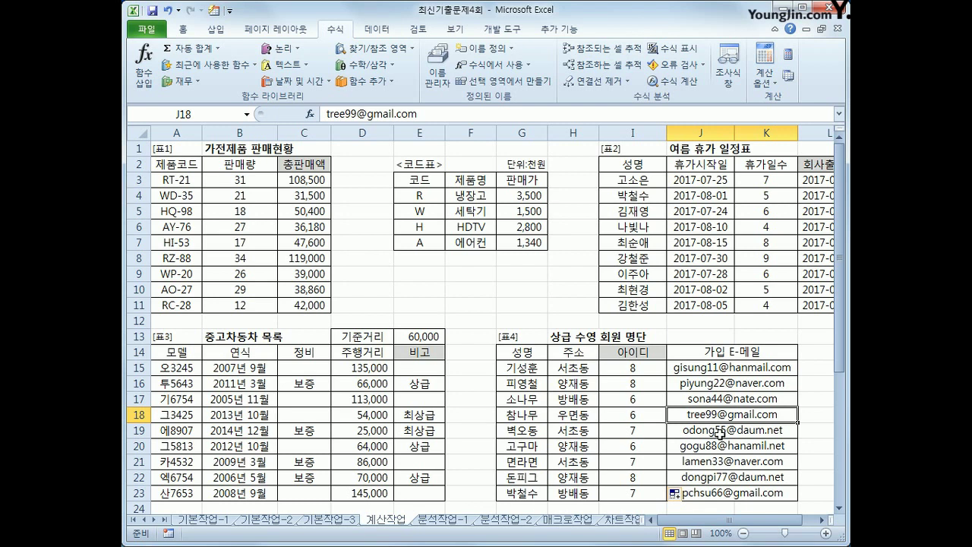
click(631, 413)
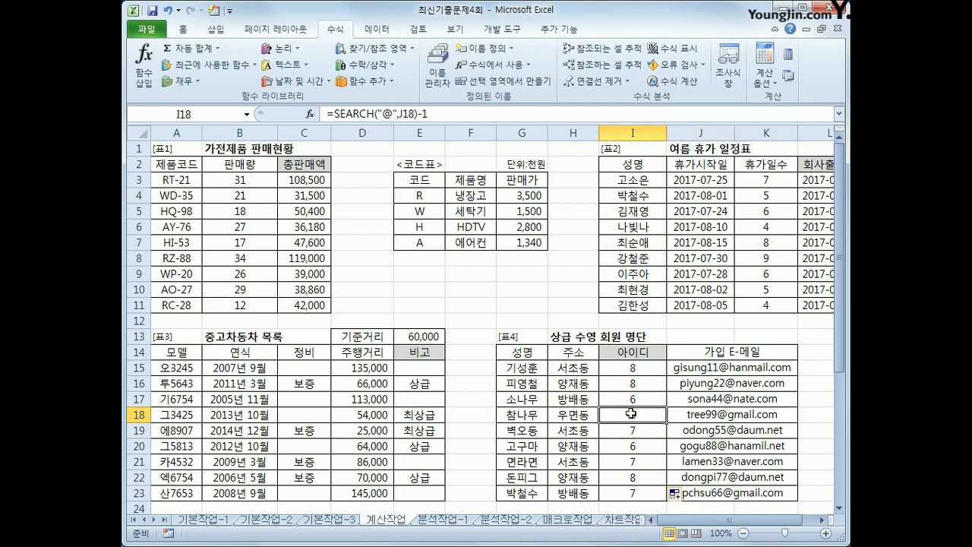
- Wrap the I15 formula in MID as =MID(J15,1,SEARCH("@",J15)-1) and fill it down to I23
click(640, 370)
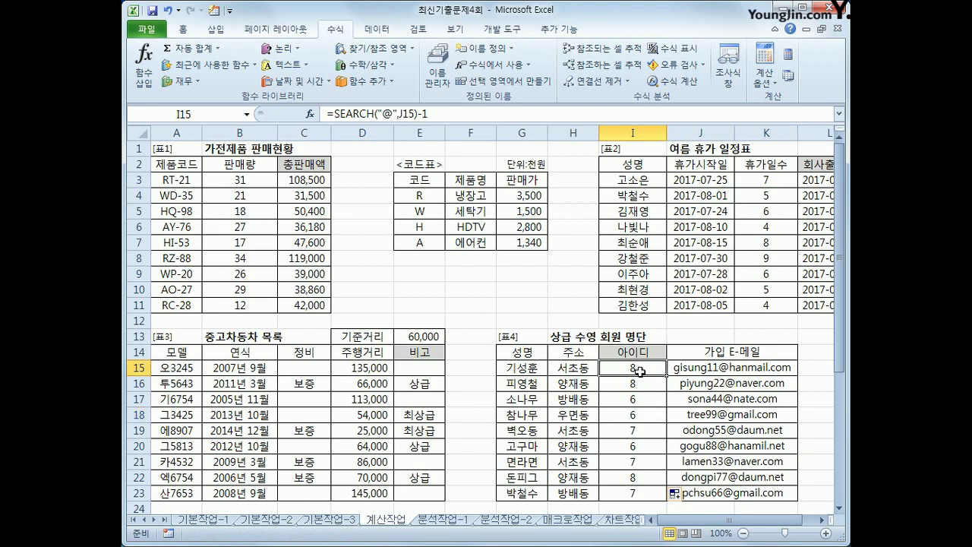
click(331, 114)
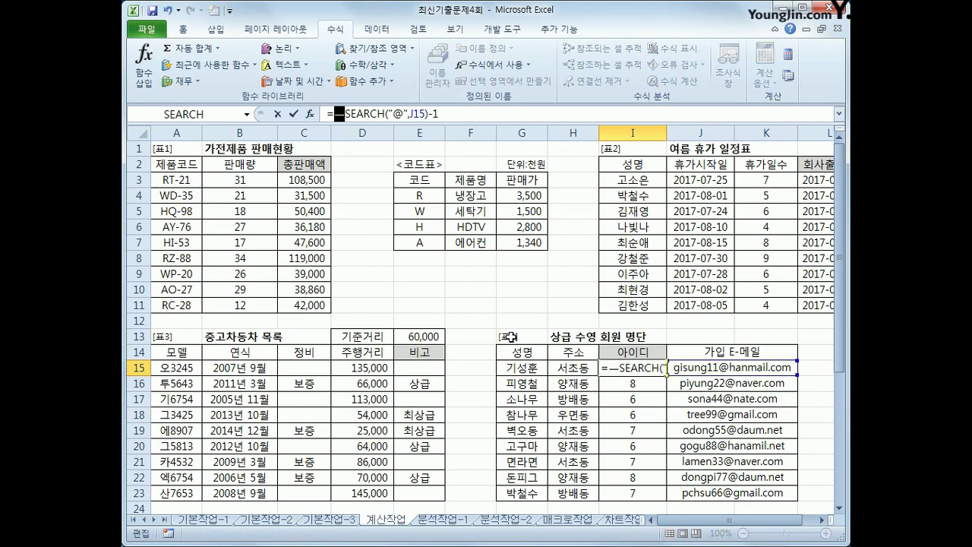
text(mid()
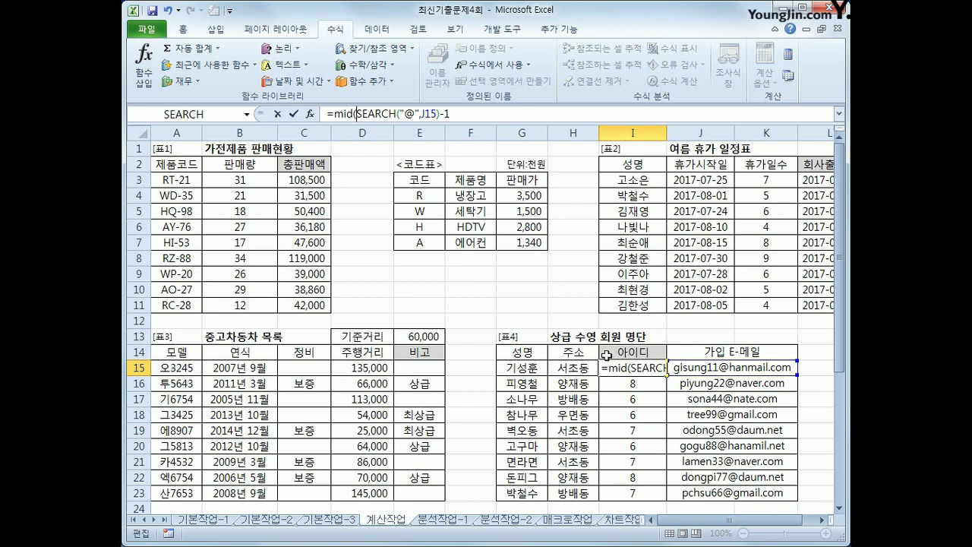
click(693, 367)
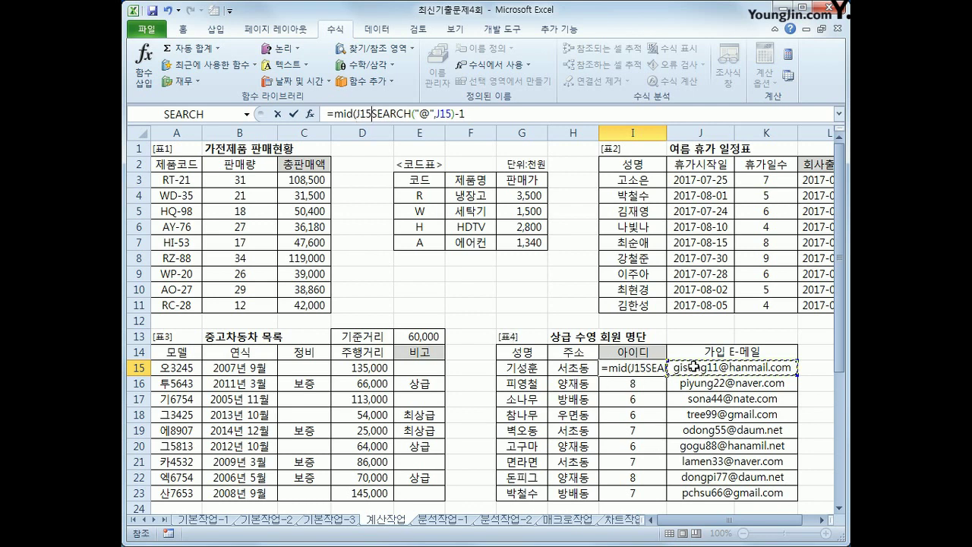
text(,1)
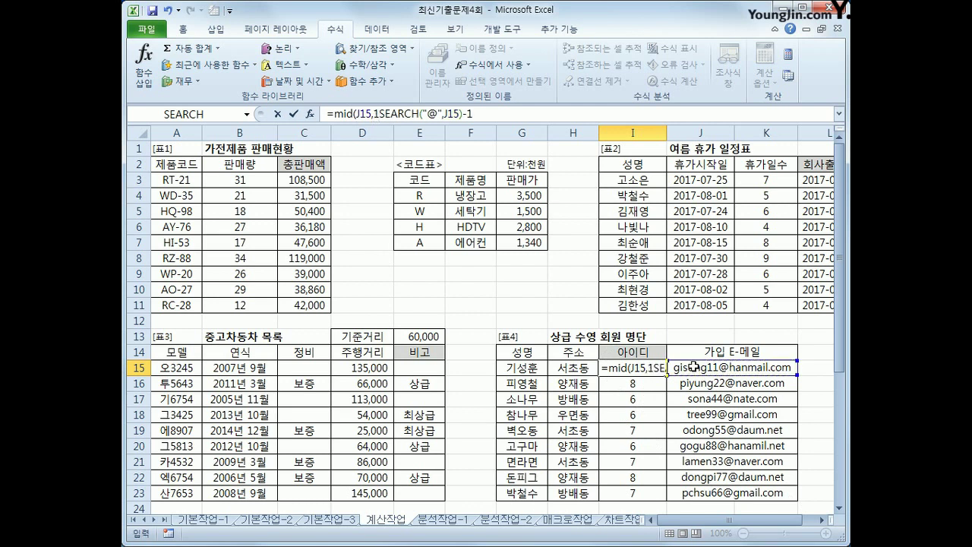
text(,)
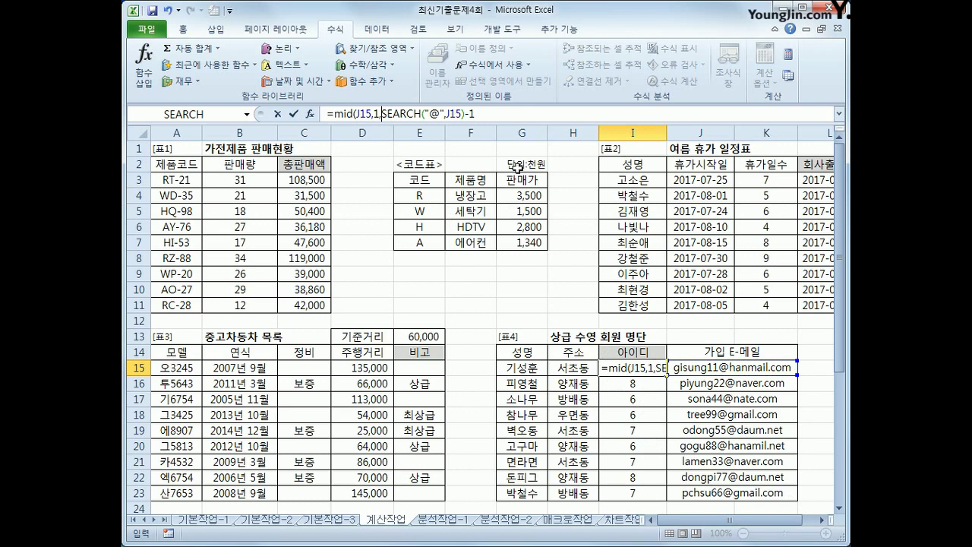
click(543, 117)
text())
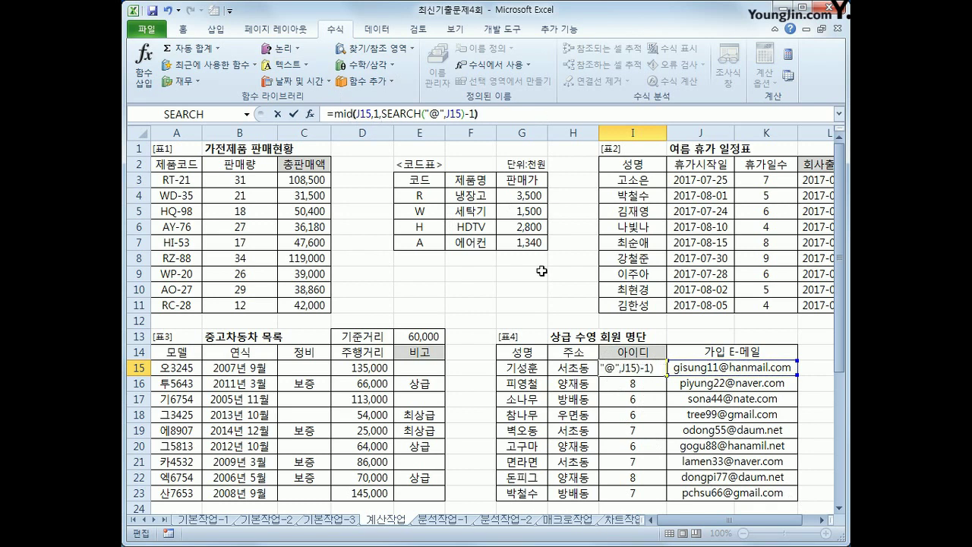
key(Return)
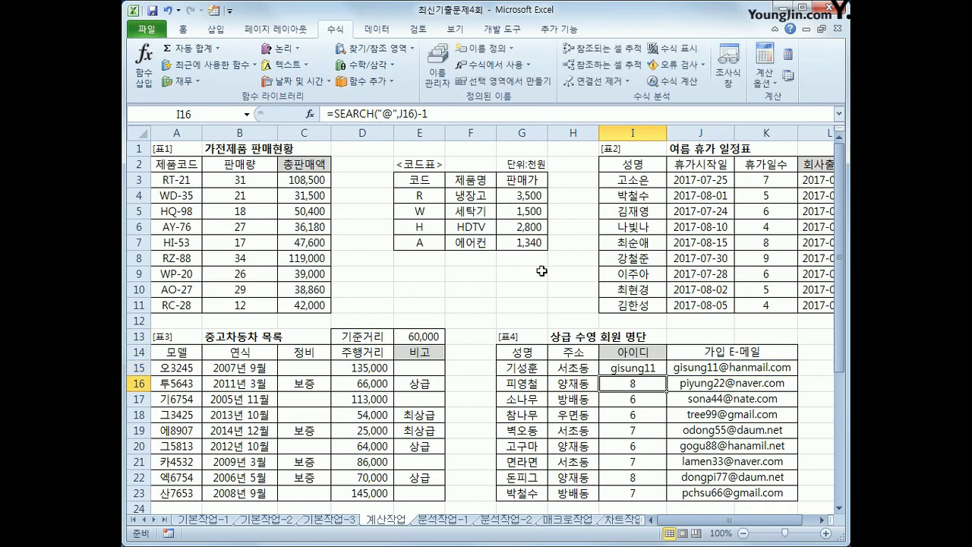
click(627, 368)
drag(666, 374, 659, 496)
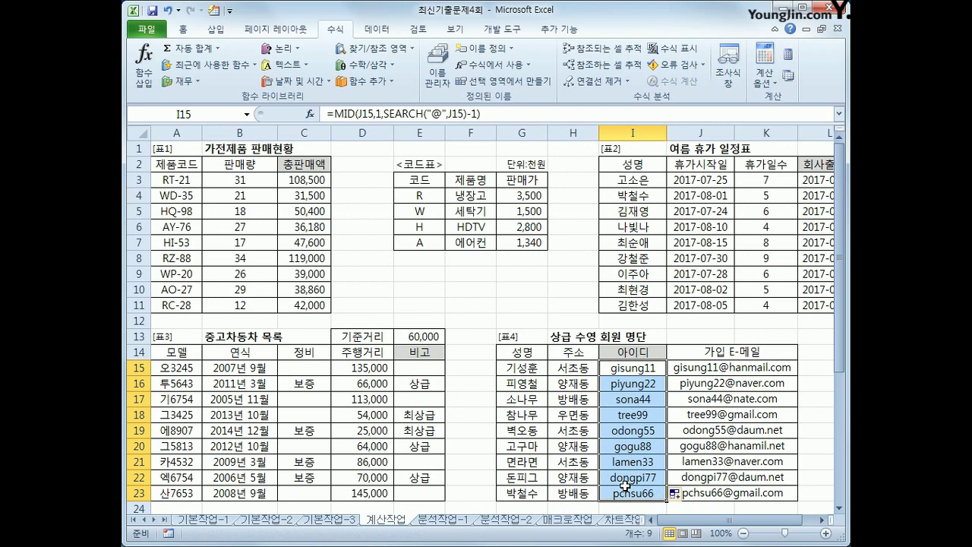
- Start an AVERAGEIF formula in G27 under 여학생 수학 평균점수, with the 성별 cells B27:B36 of 표5 as the range
scroll(507, 305, down, 4)
click(517, 365)
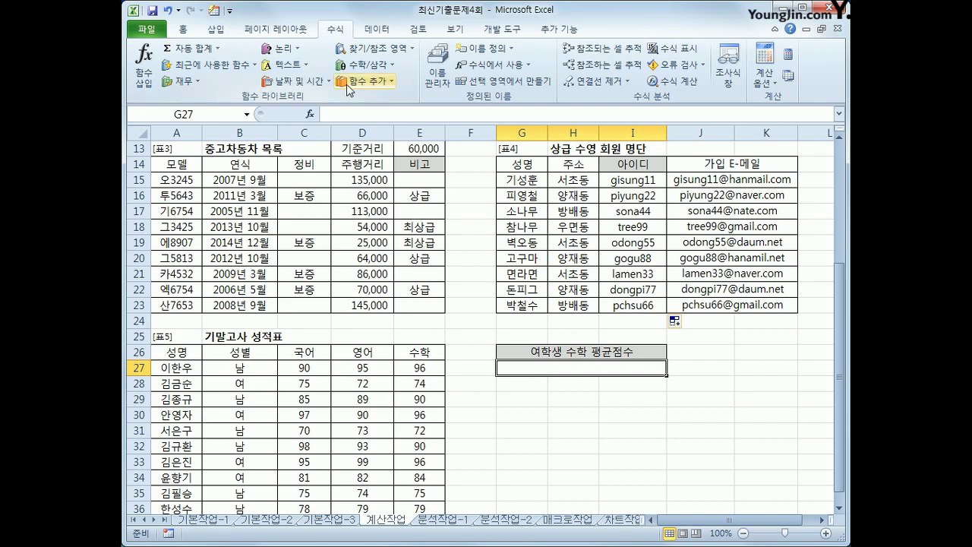
click(367, 66)
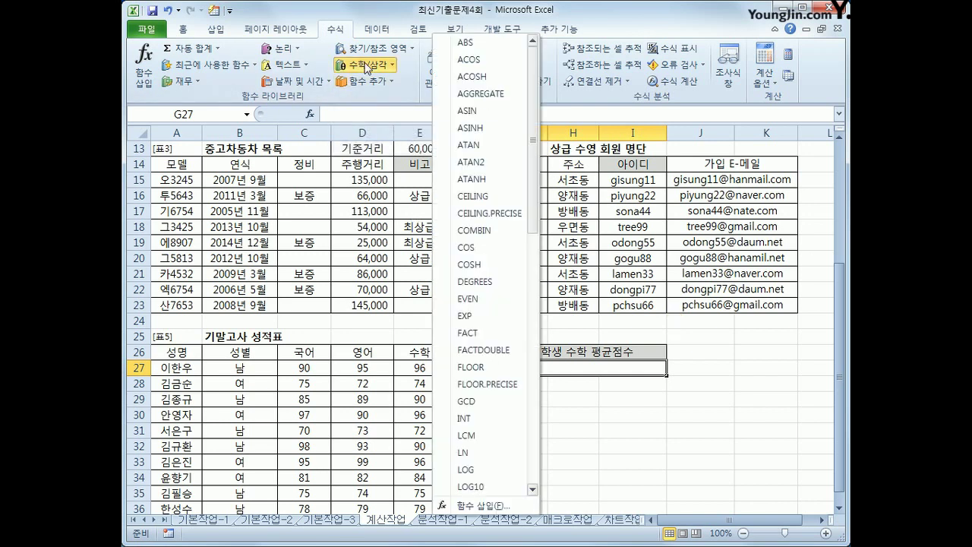
click(367, 82)
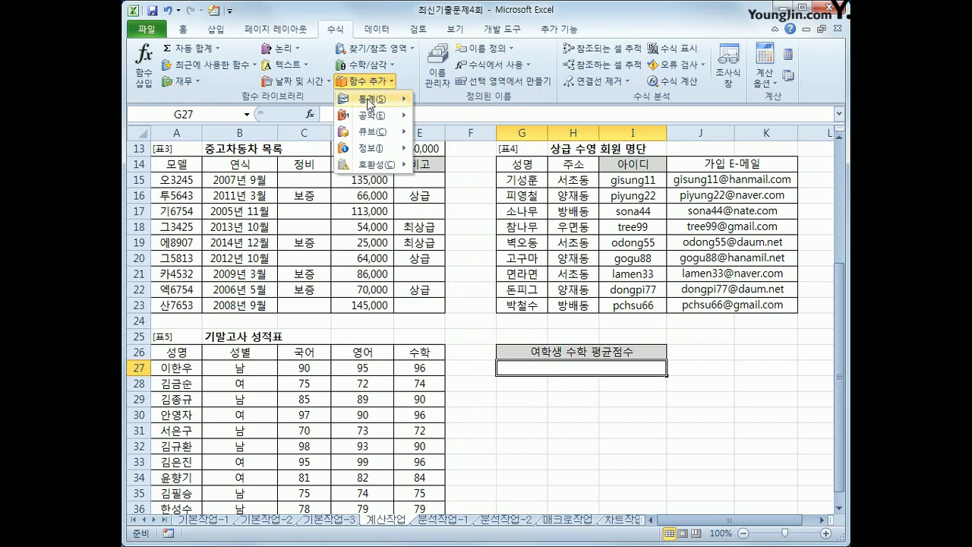
mouse_move(370, 105)
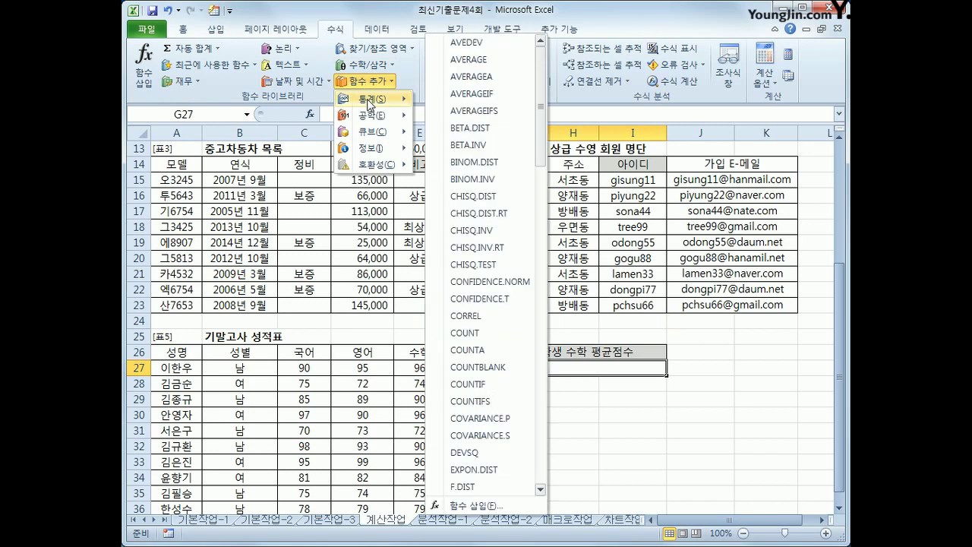
click(466, 97)
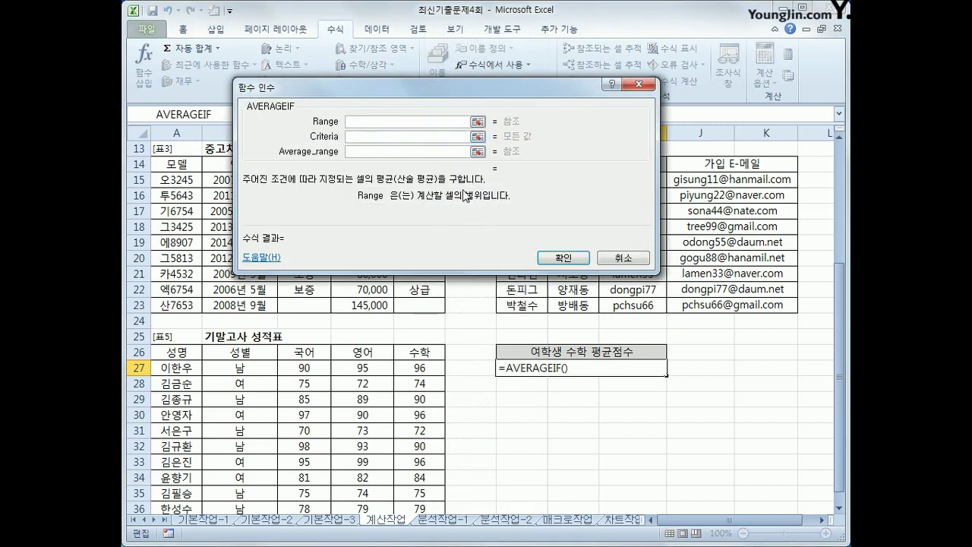
drag(476, 224, 574, 217)
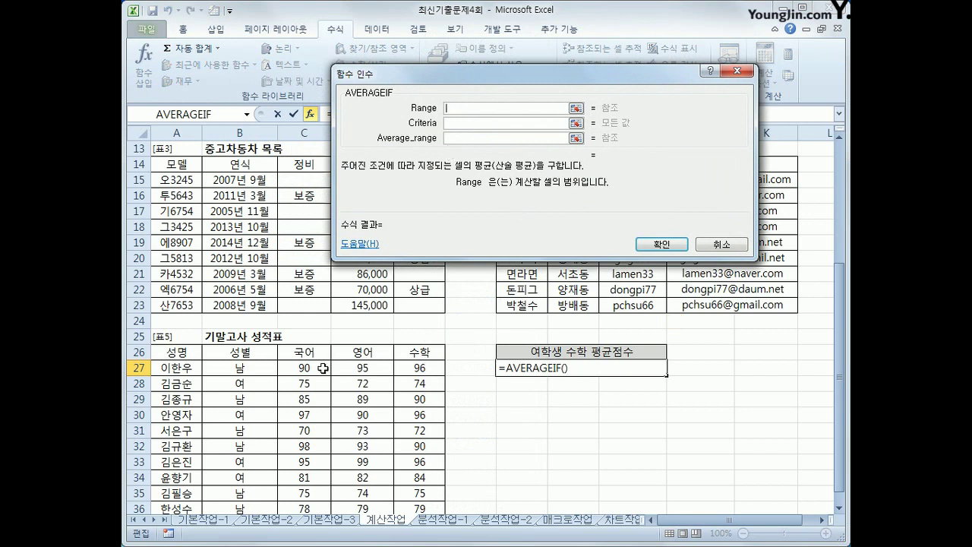
click(263, 367)
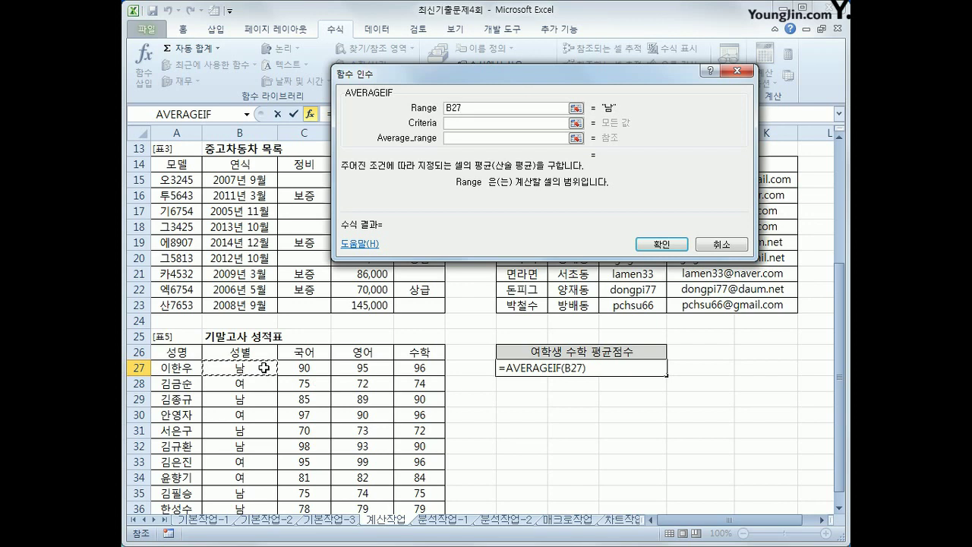
drag(264, 367, 243, 479)
- Set the AVERAGEIF criteria in G27 to "여"
click(448, 122)
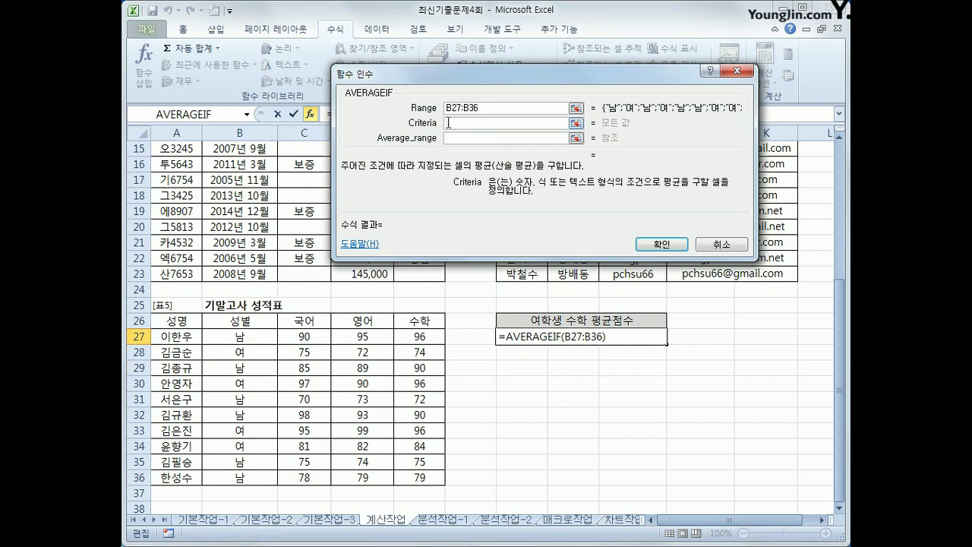
text(du)
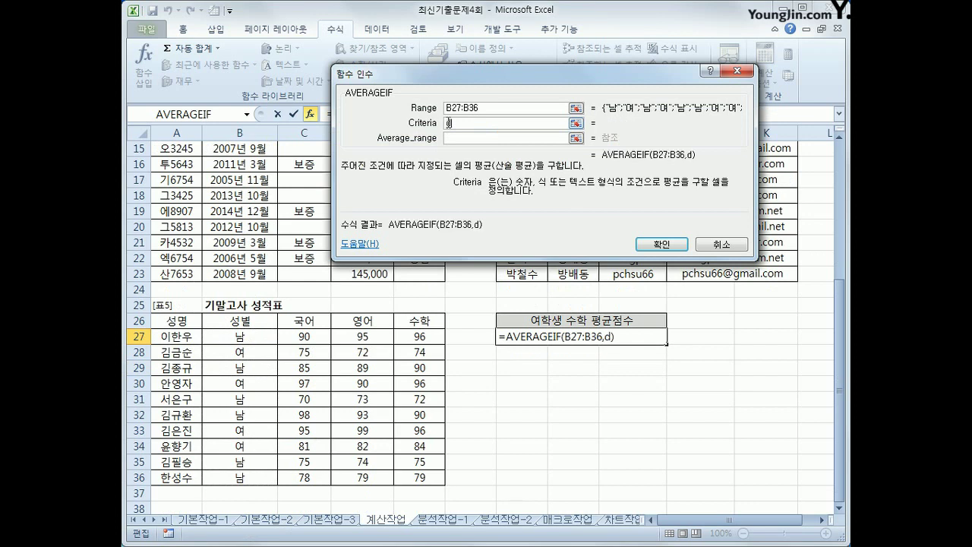
key(BackSpace)
key(BackSpace)
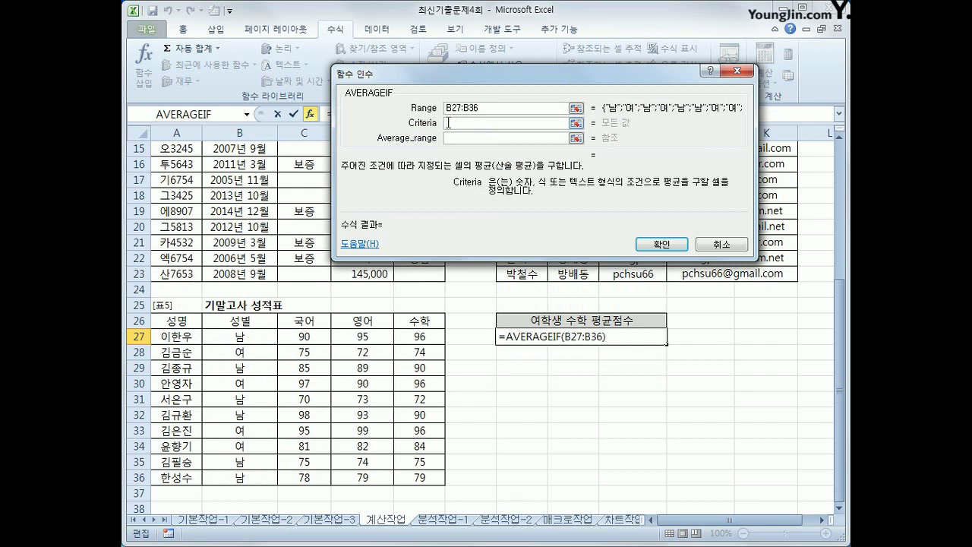
text(여)
key(Tab)
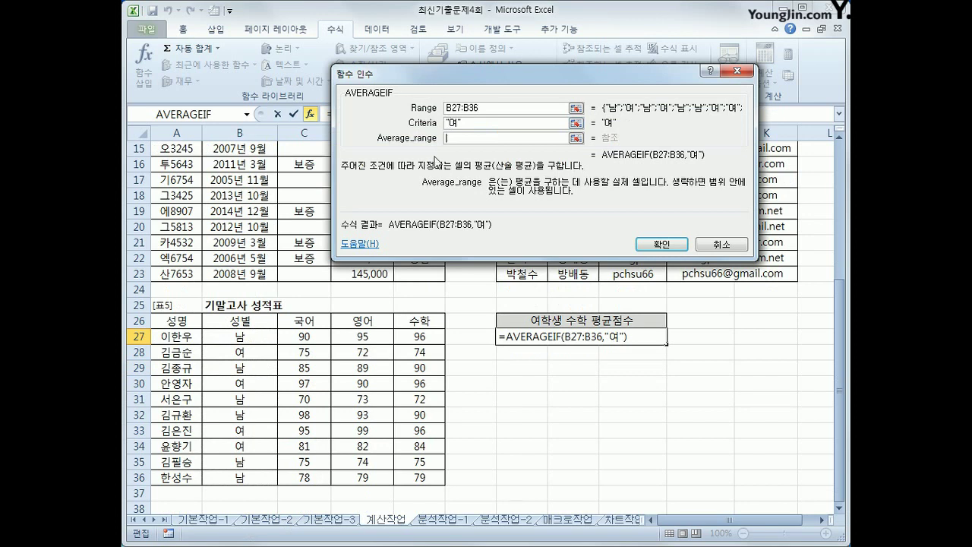
- Set the AVERAGEIF average range in G27 to the 수학 scores E27:E36 and complete the formula
drag(416, 334, 416, 478)
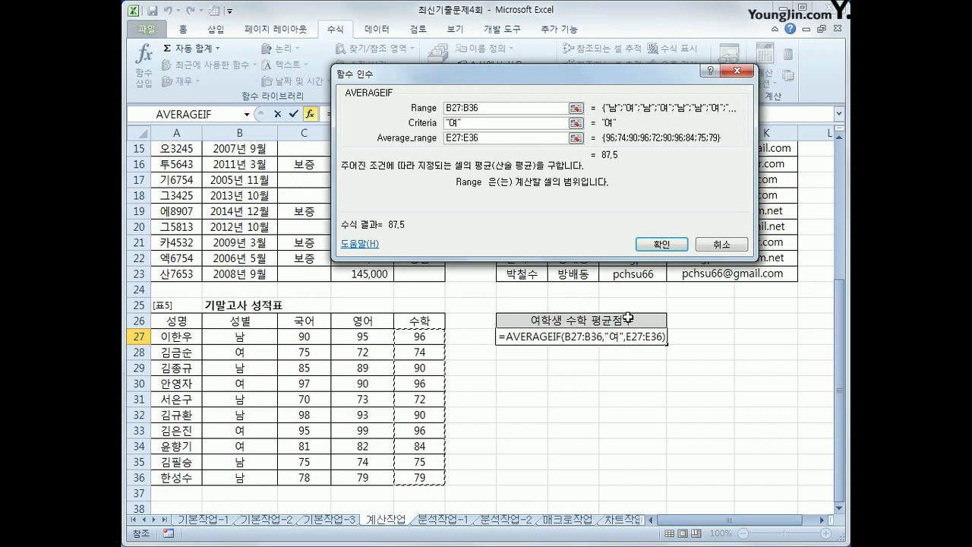
click(652, 243)
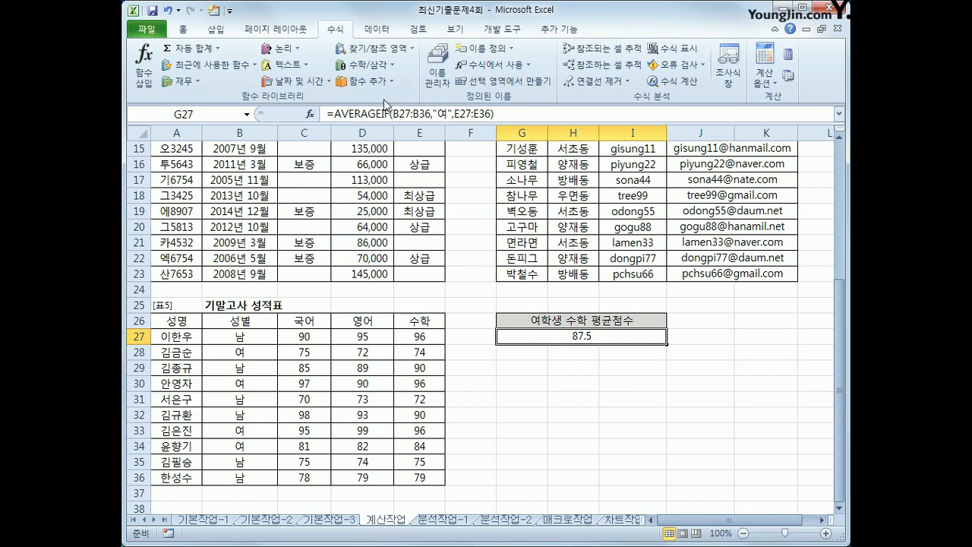
- Wrap the G27 formula in TRUNC and append the unit as =TRUNC(AVERAGEIF(B27:B36,"여",E27:E36))&"점"
click(333, 114)
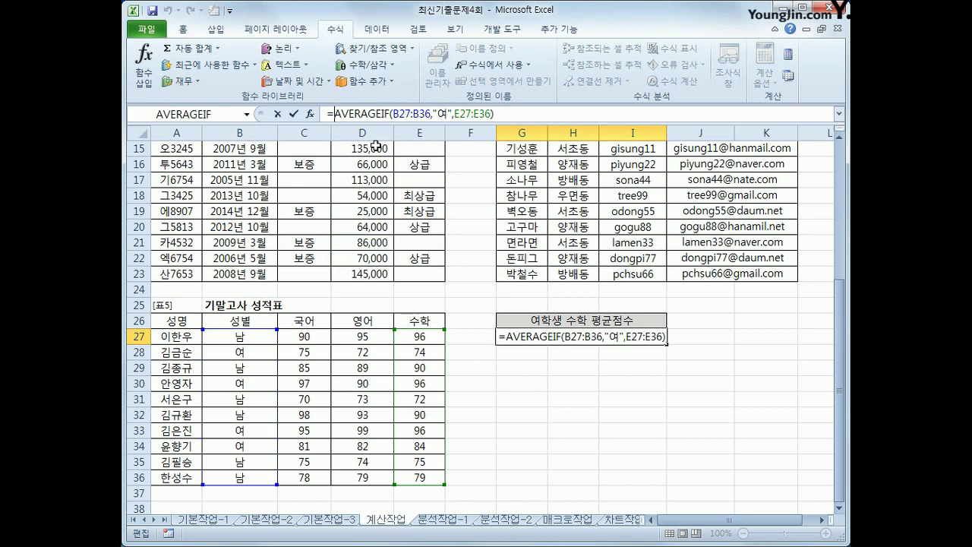
text(tr)
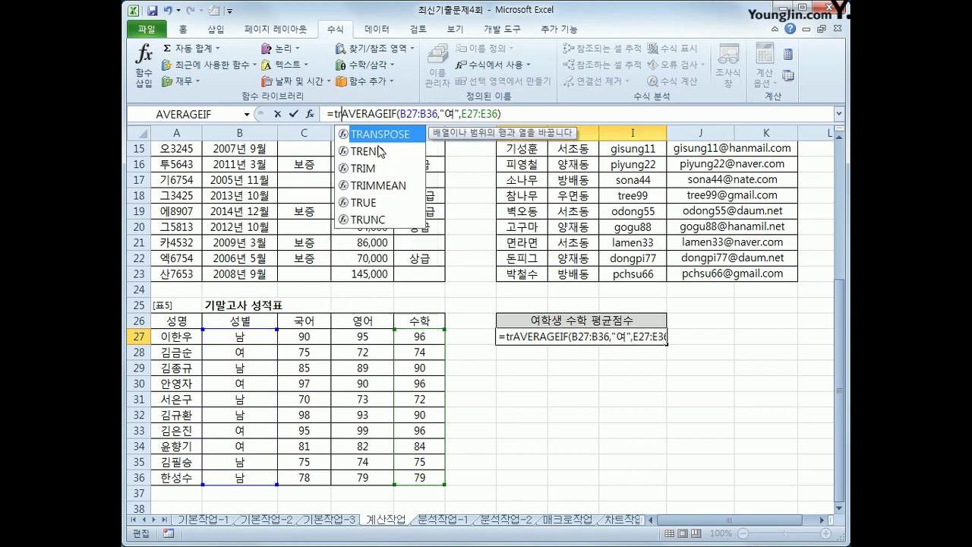
text(unc)
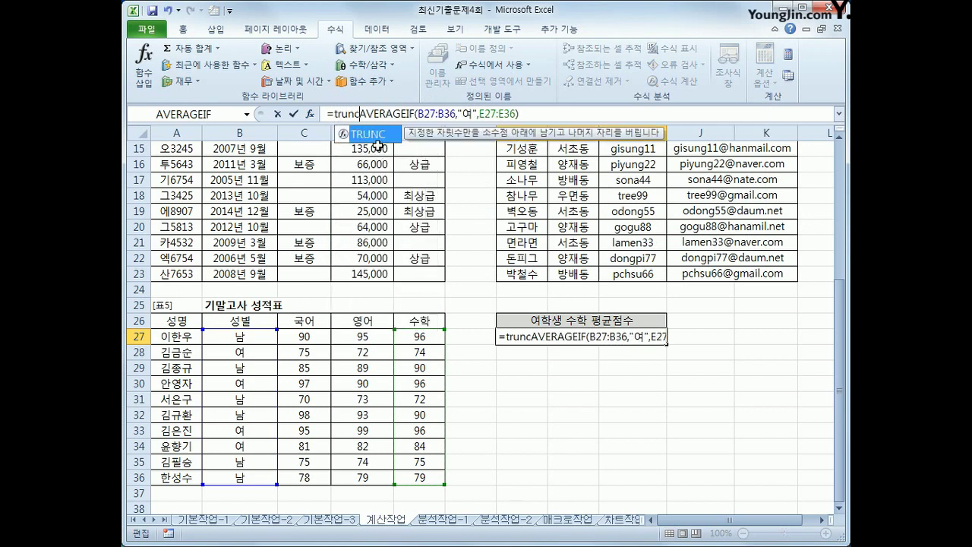
key(Tab)
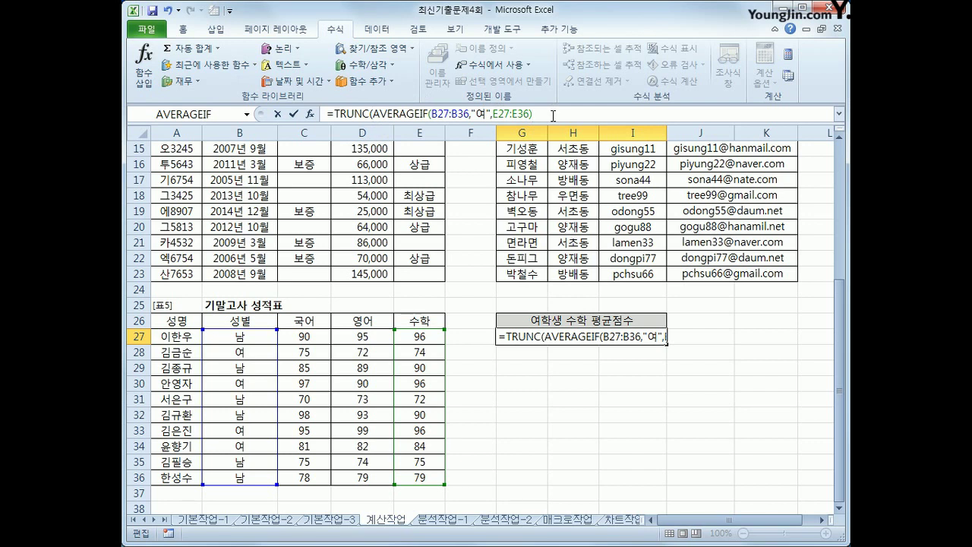
text())
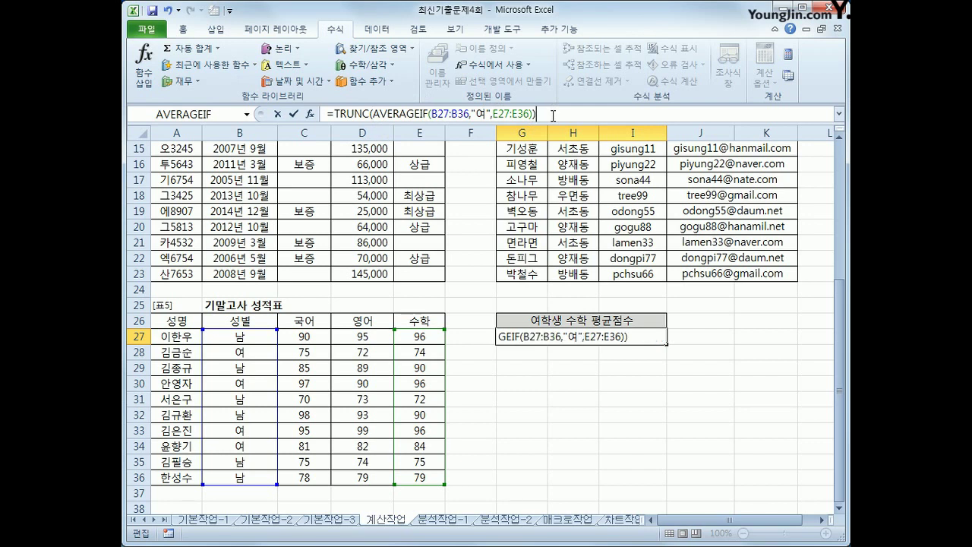
text(&"점")
key(Return)
click(630, 340)
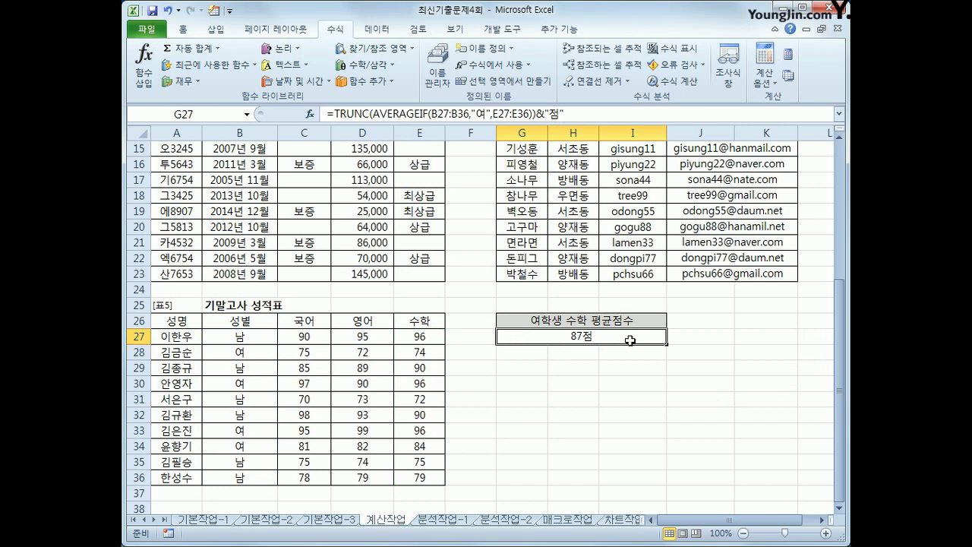
- On the 분석작업-1 sheet, start a consolidation (통합) into G3:J8 with 평균 as the function
click(462, 522)
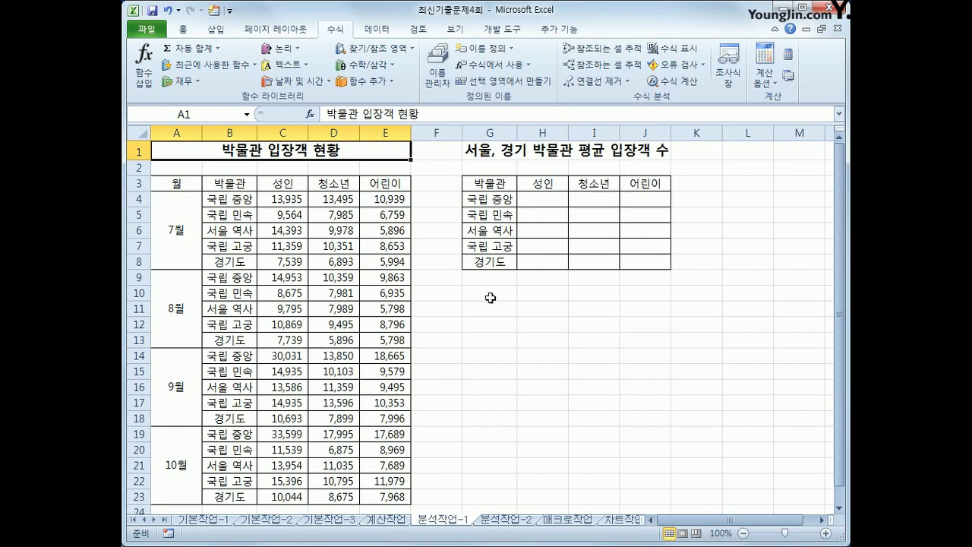
click(506, 187)
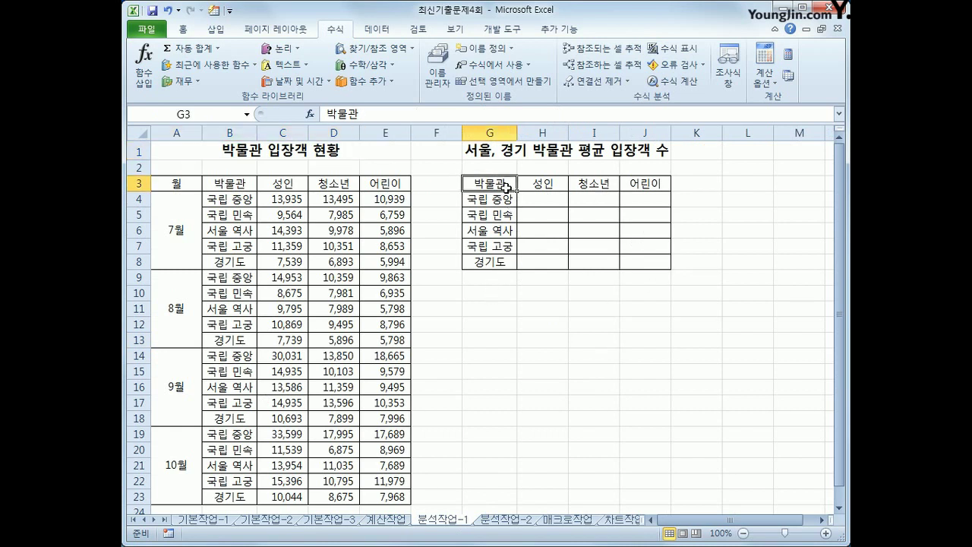
drag(507, 186, 631, 261)
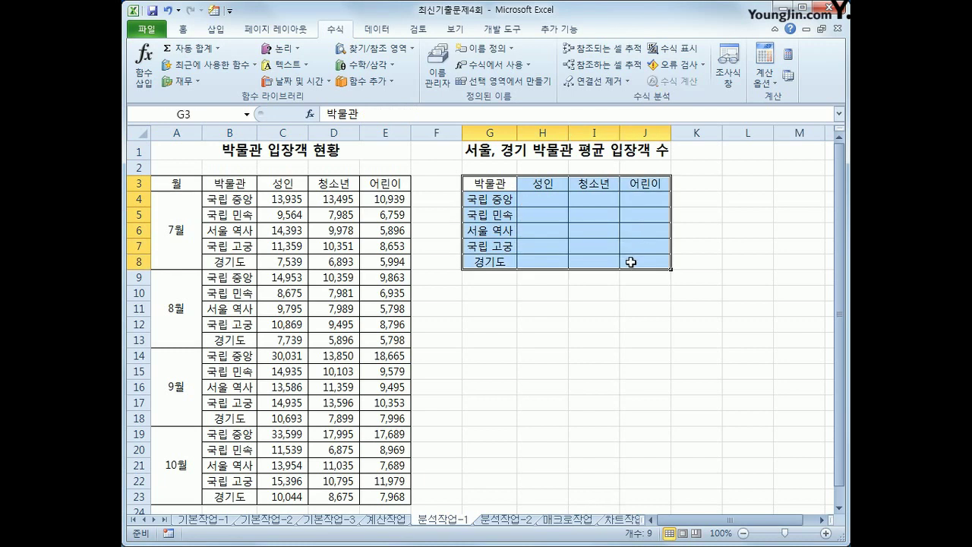
click(377, 29)
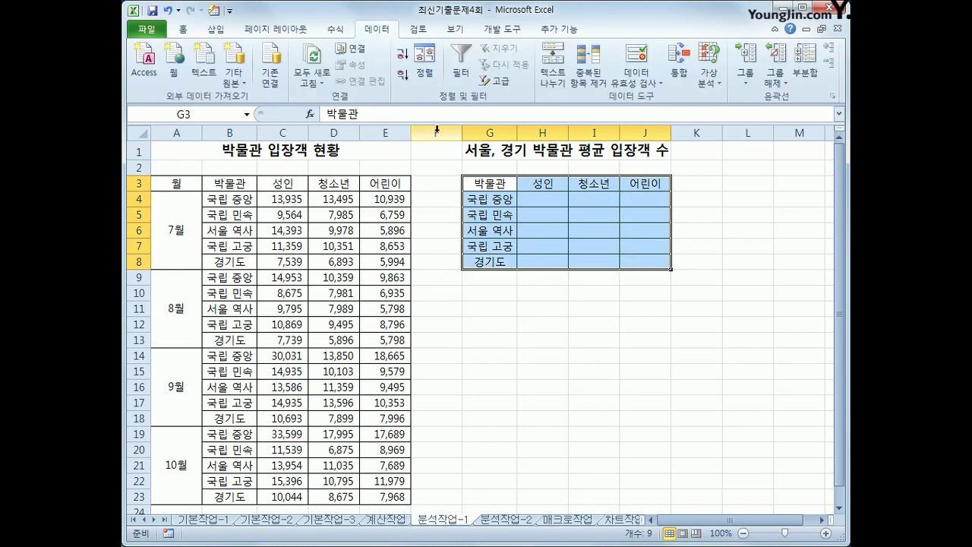
click(679, 69)
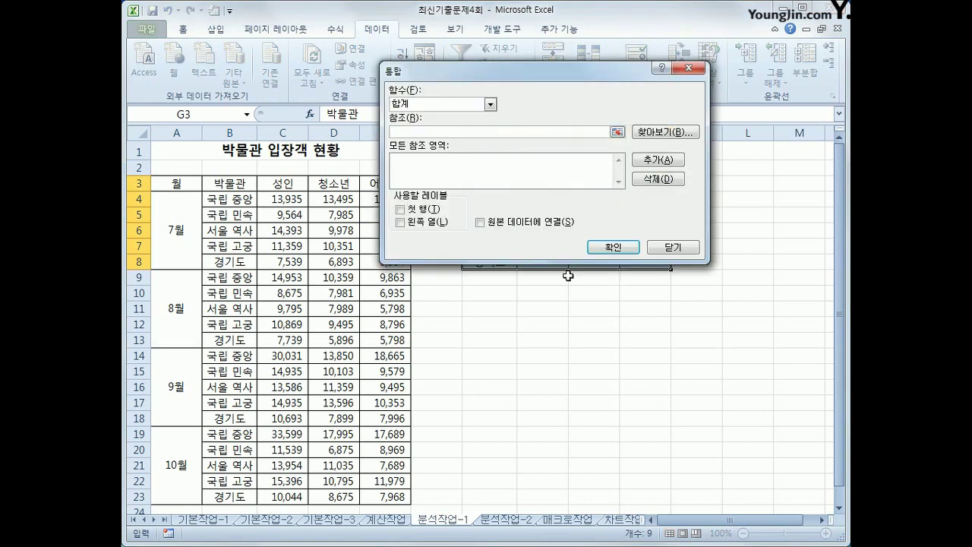
drag(506, 86, 570, 312)
click(555, 331)
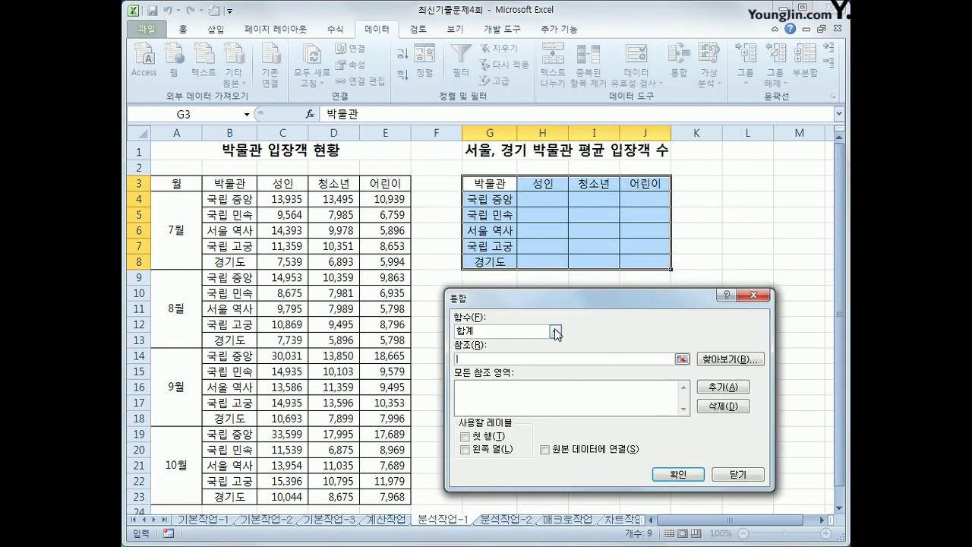
click(537, 359)
- Add B3:E23 of the 박물관 입장객 현황 table as the consolidation's reference range
click(533, 360)
click(227, 180)
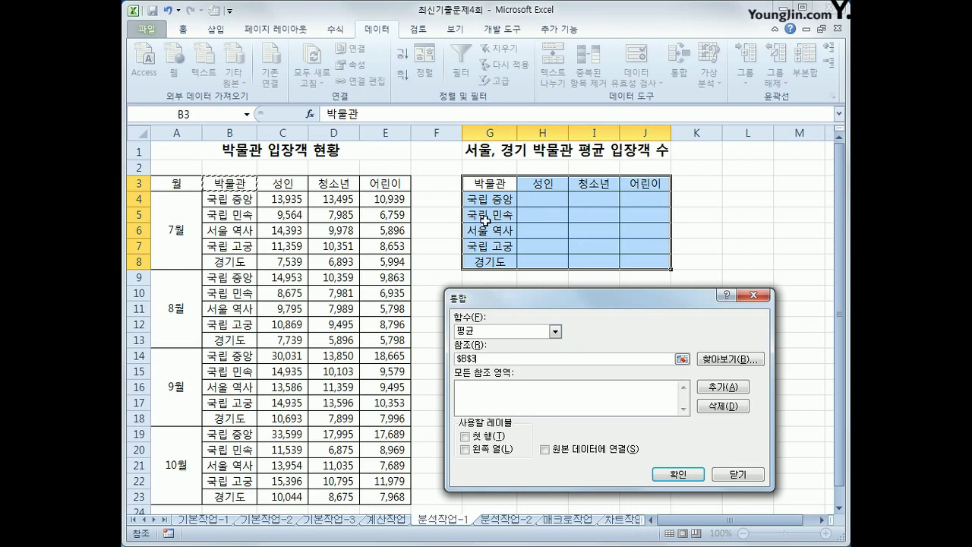
drag(235, 176, 379, 497)
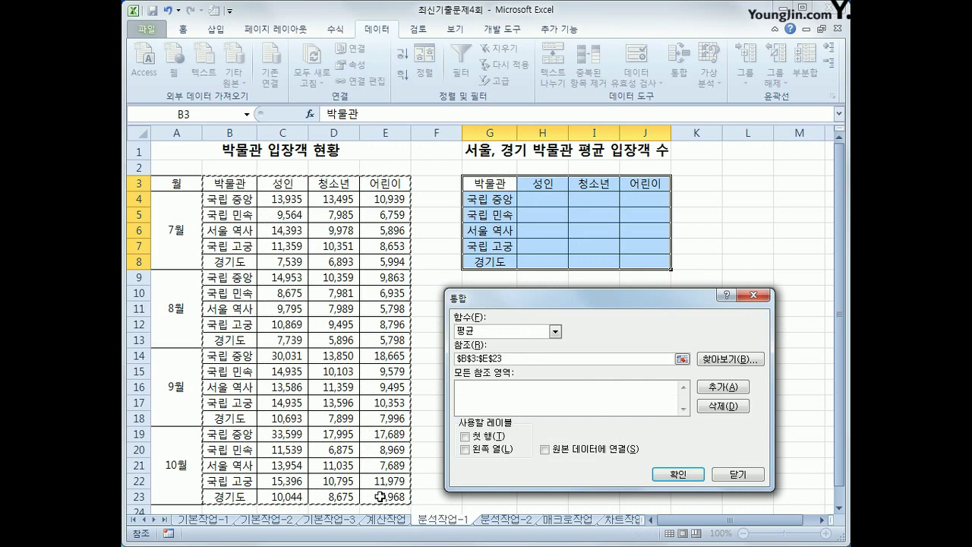
click(731, 387)
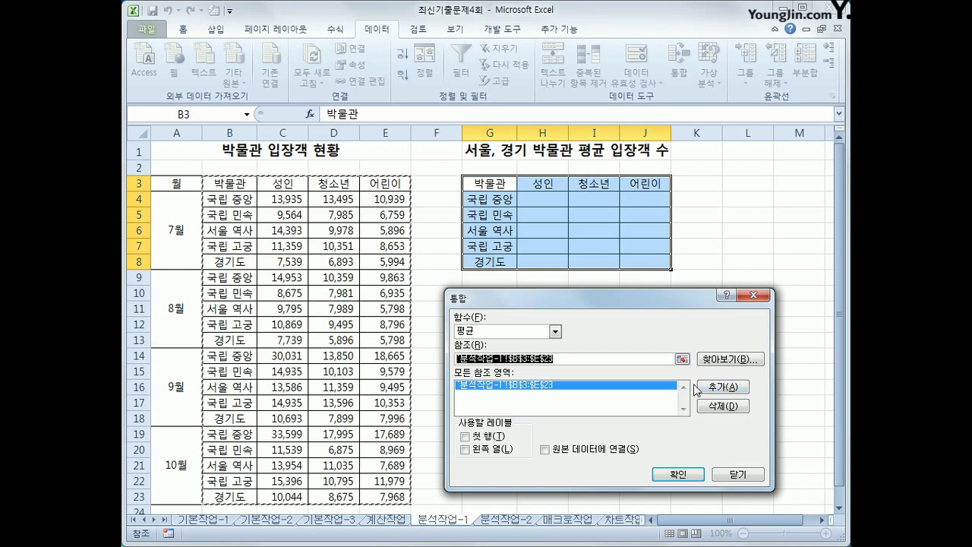
- Use both 첫 행 and 왼쪽 열 as labels and run the consolidation
click(466, 437)
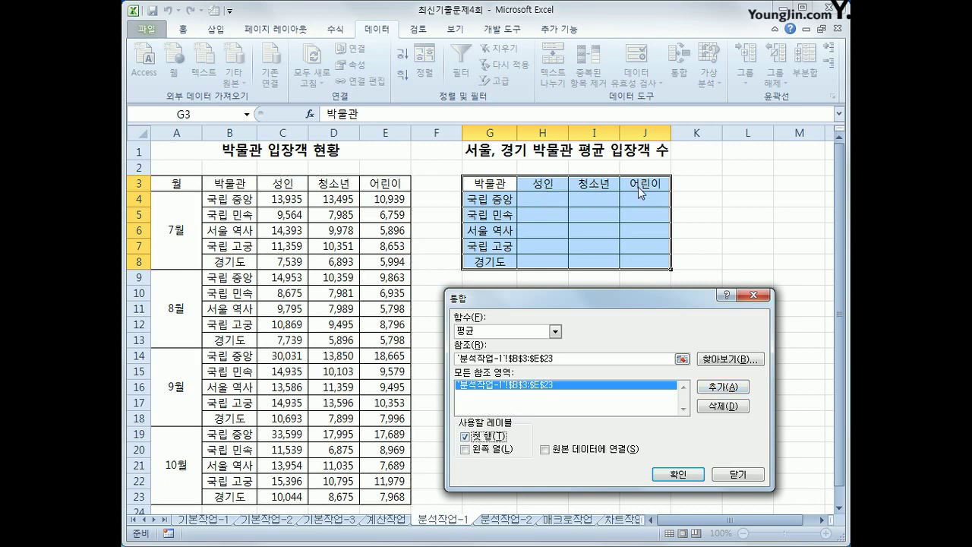
click(466, 450)
click(677, 473)
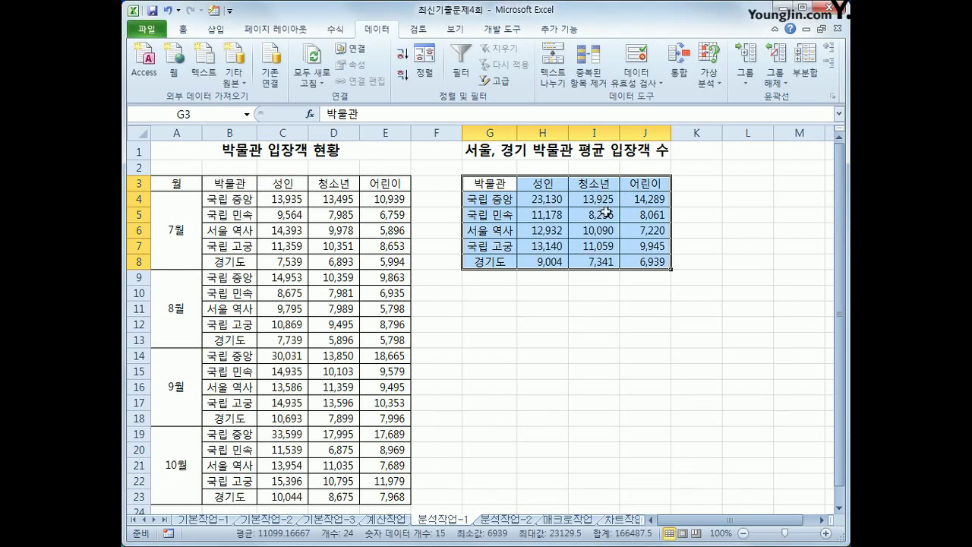
click(660, 262)
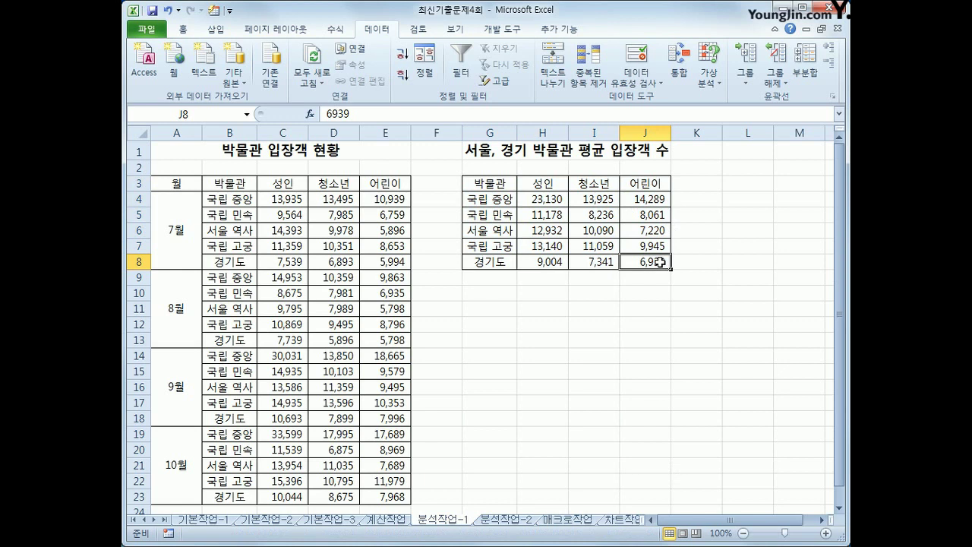
- On the 분석작업-2 sheet, define the name 판매가 for cell B6
click(506, 519)
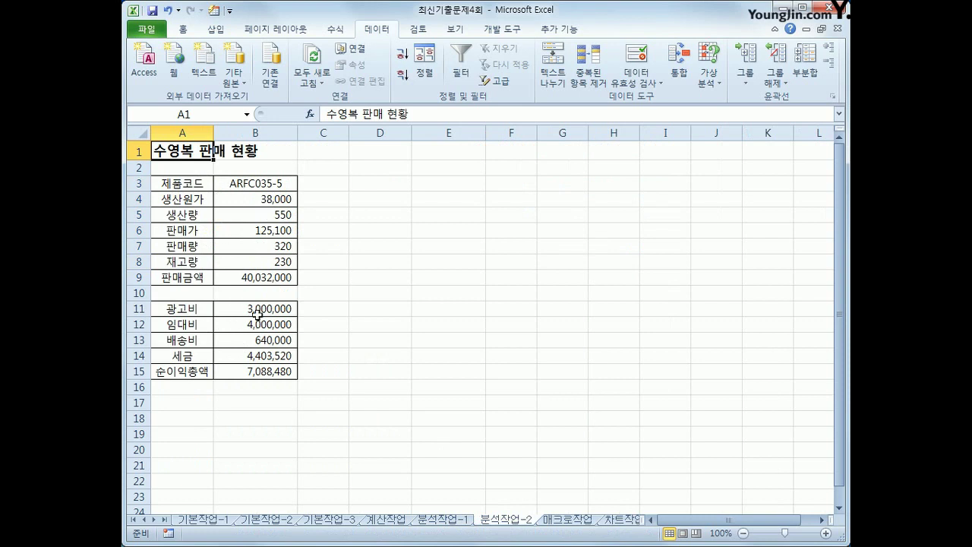
click(212, 115)
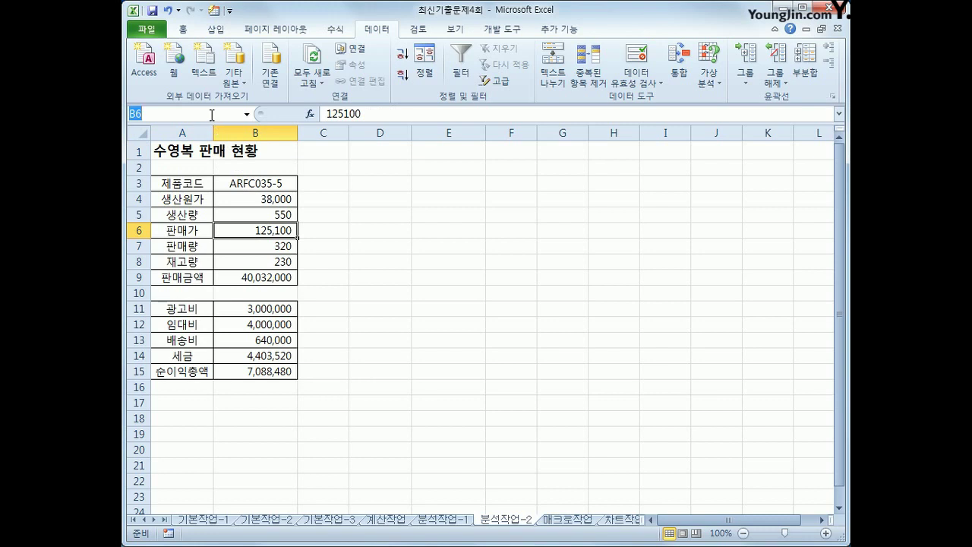
text(판매가)
key(Return)
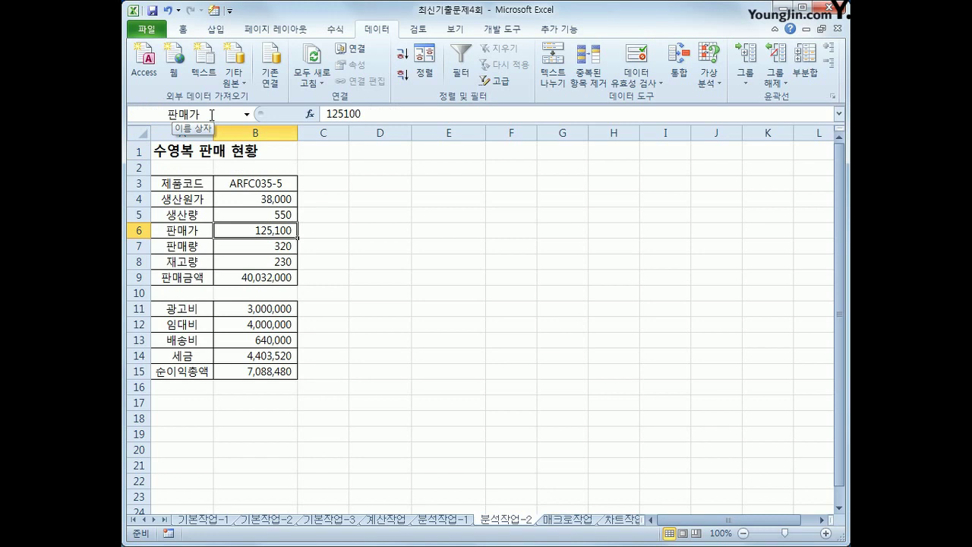
- Define the name 판매량 for cell B7
click(245, 245)
click(205, 112)
text(판매량)
key(Return)
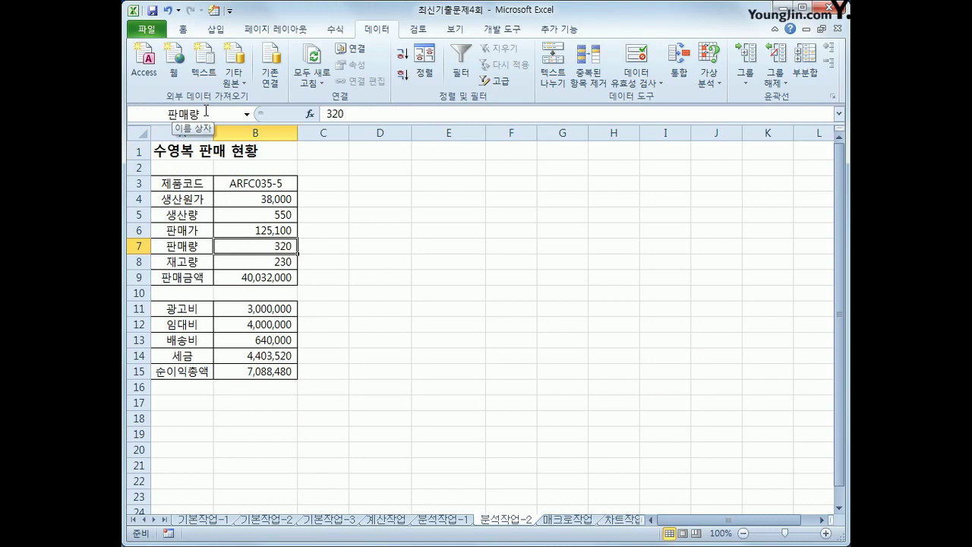
- Define the name 순이익총액 for cell B15
click(262, 372)
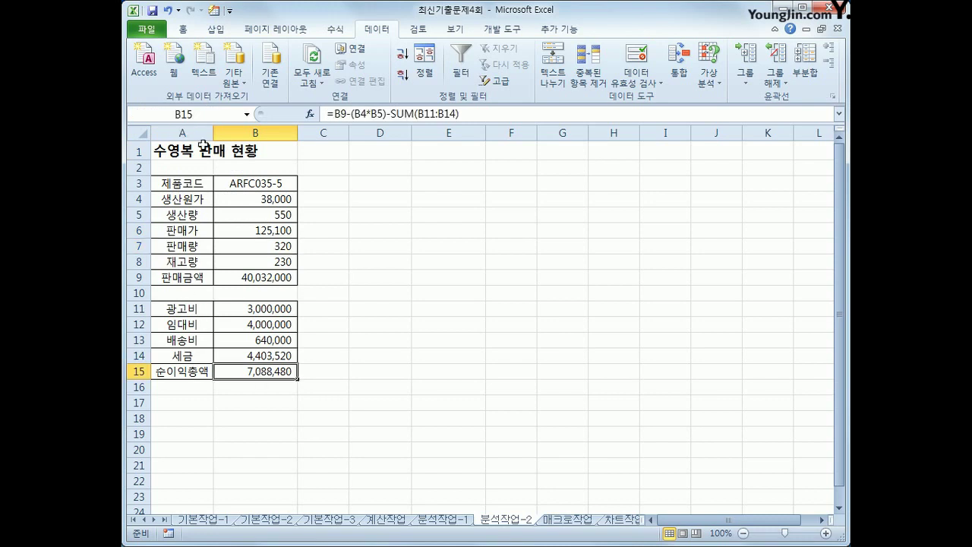
click(203, 114)
text(순이익총)
text(액)
key(Return)
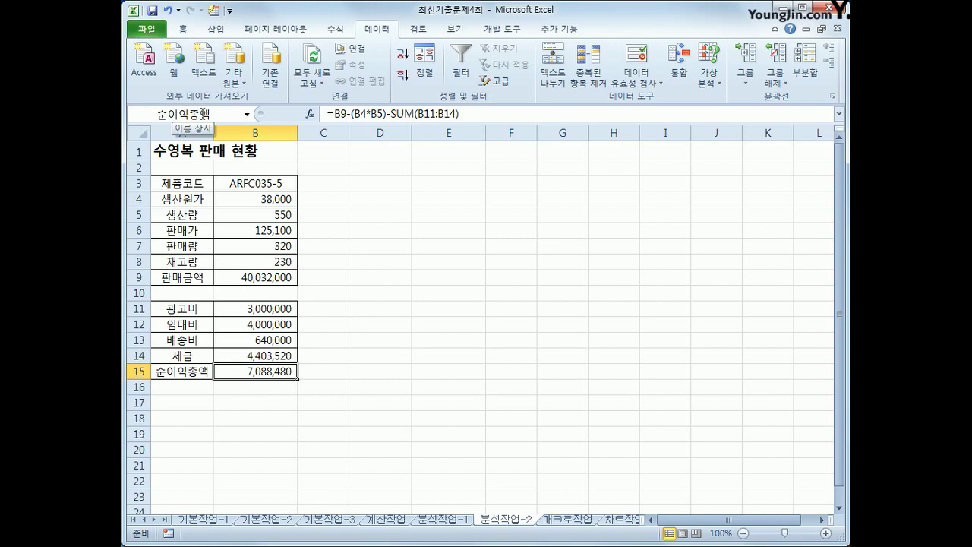
- Add a scenario named 판매가판매량증가 with B6:B7 as its changing cells
drag(253, 218, 254, 228)
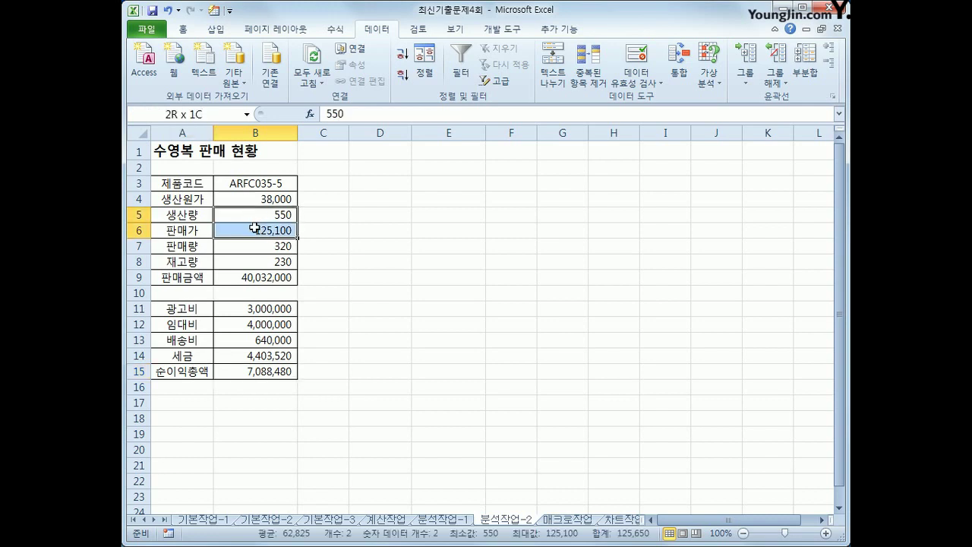
drag(254, 229, 259, 244)
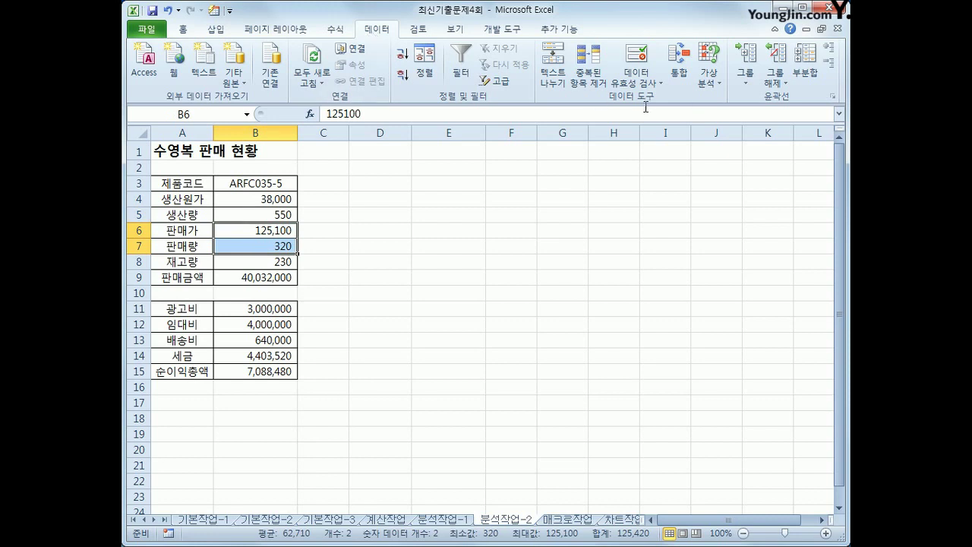
click(702, 82)
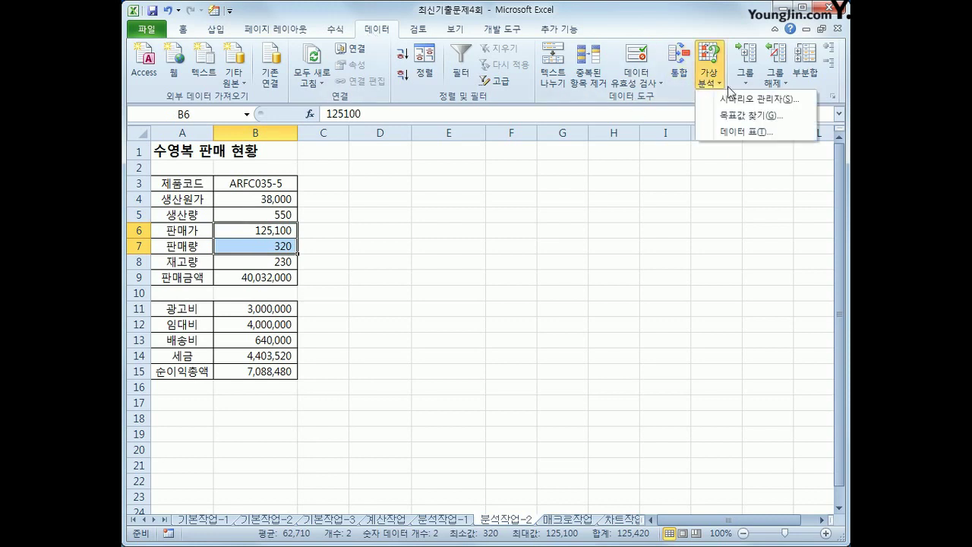
click(740, 91)
drag(532, 281, 483, 124)
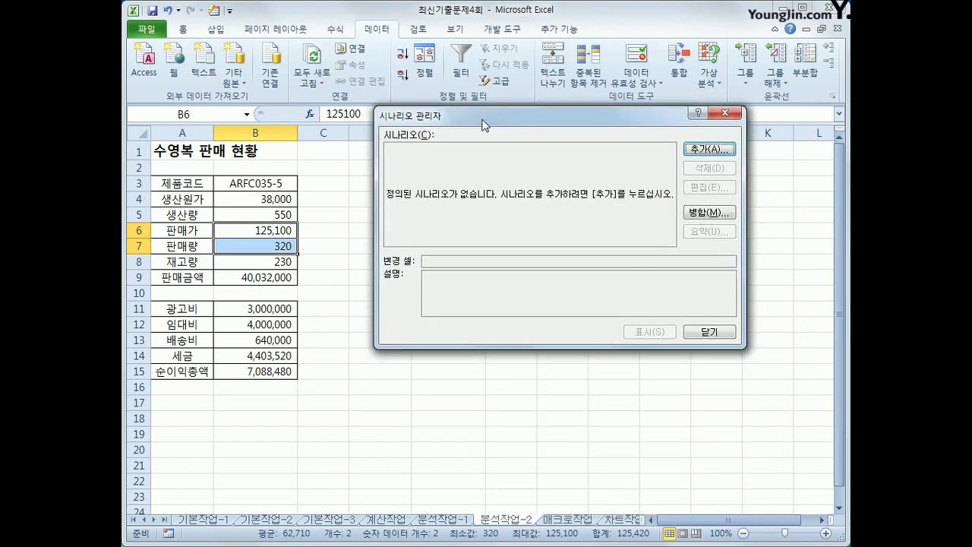
click(709, 149)
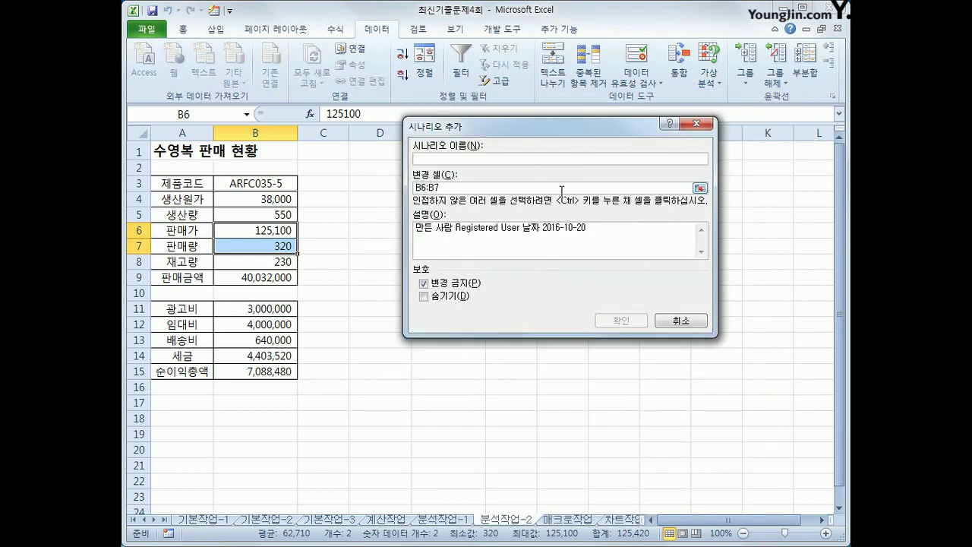
text(판매가판)
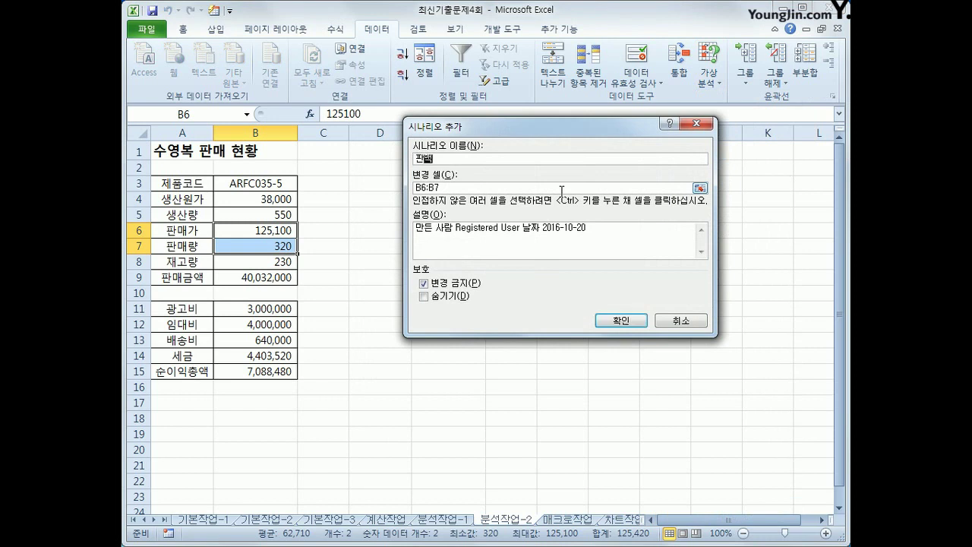
text(매량증가)
key(Tab)
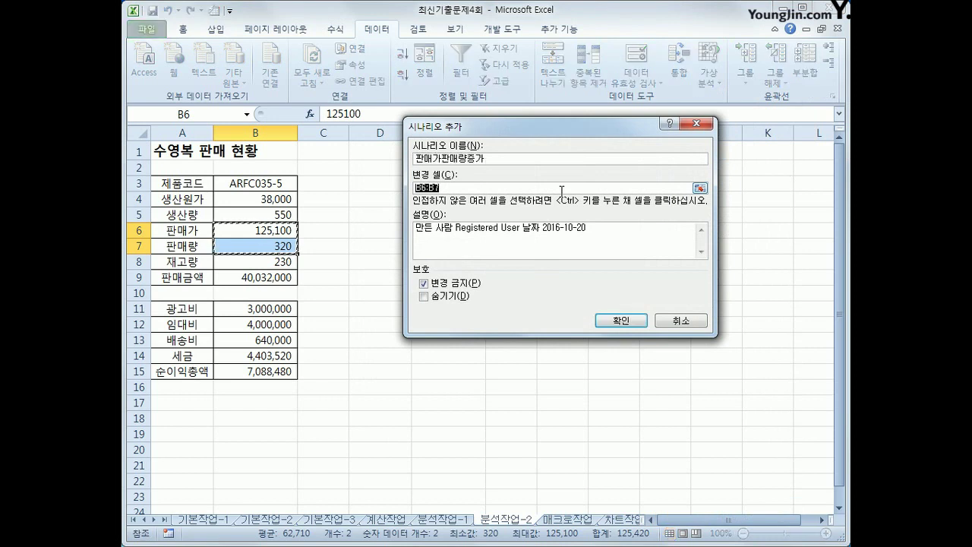
click(615, 320)
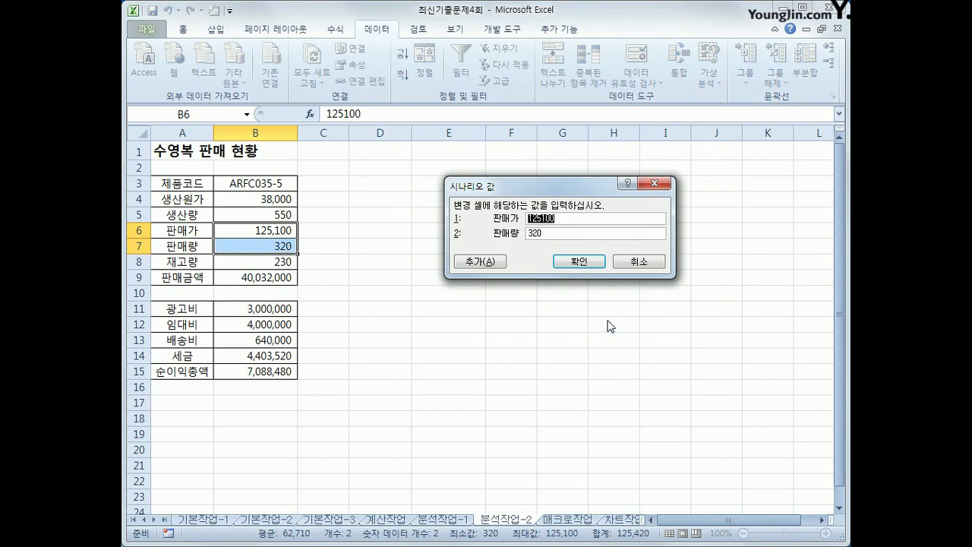
- Set the scenario values to 130000 for 판매가 and 450 for 판매량, and start adding another scenario
text(130000)
key(Tab)
text(450)
click(471, 261)
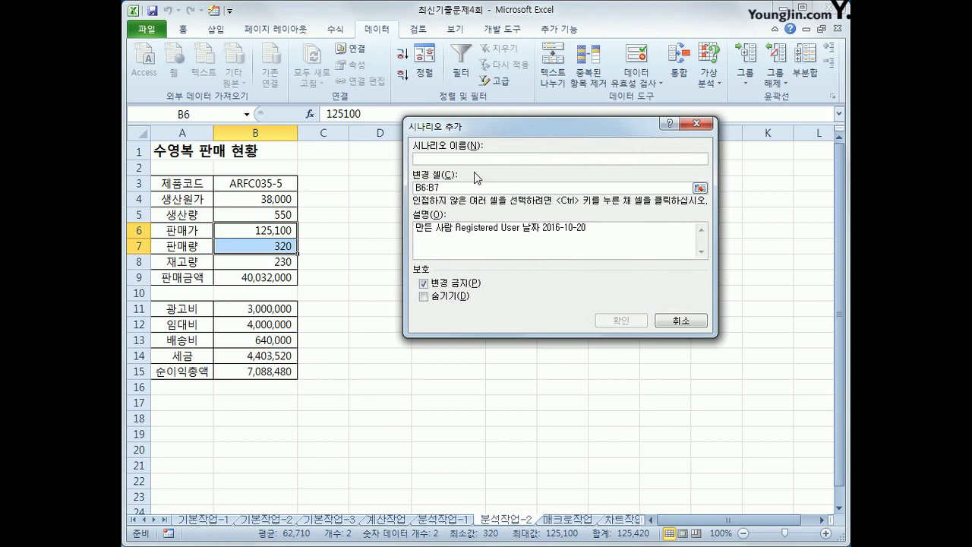
- Name the second scenario 판매가판매량감소, keeping B6:B7 as its changing cells
text(판매라)
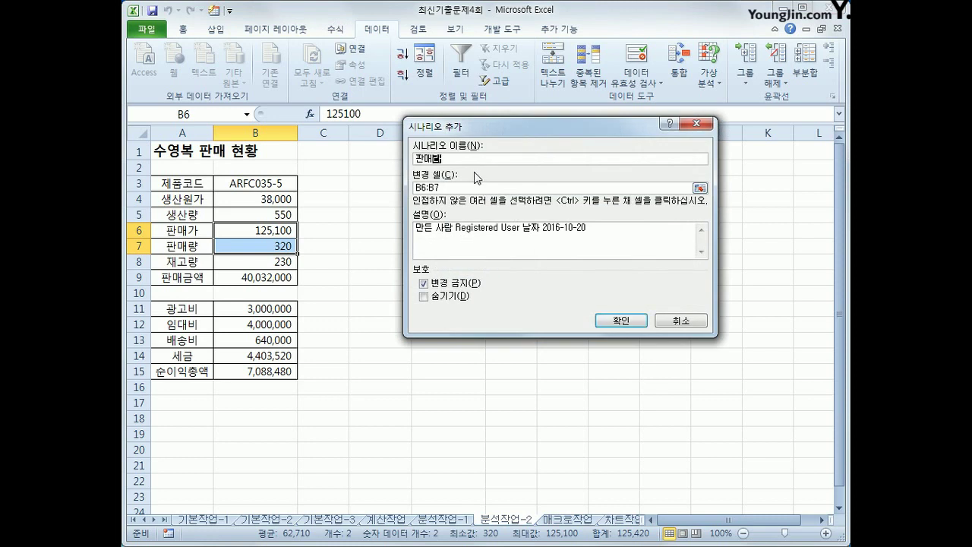
key(BackSpace)
key(BackSpace)
text(매가판매량감소)
key(Tab)
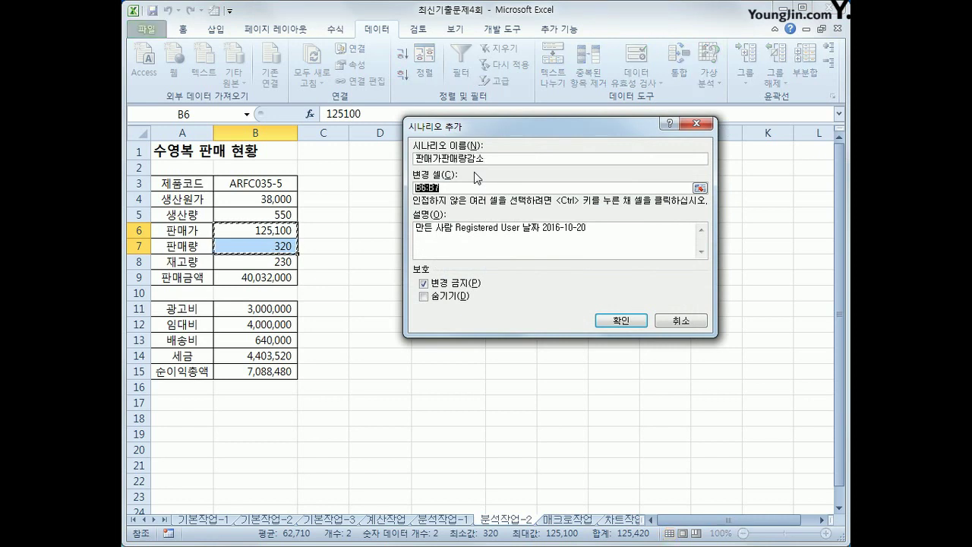
click(610, 322)
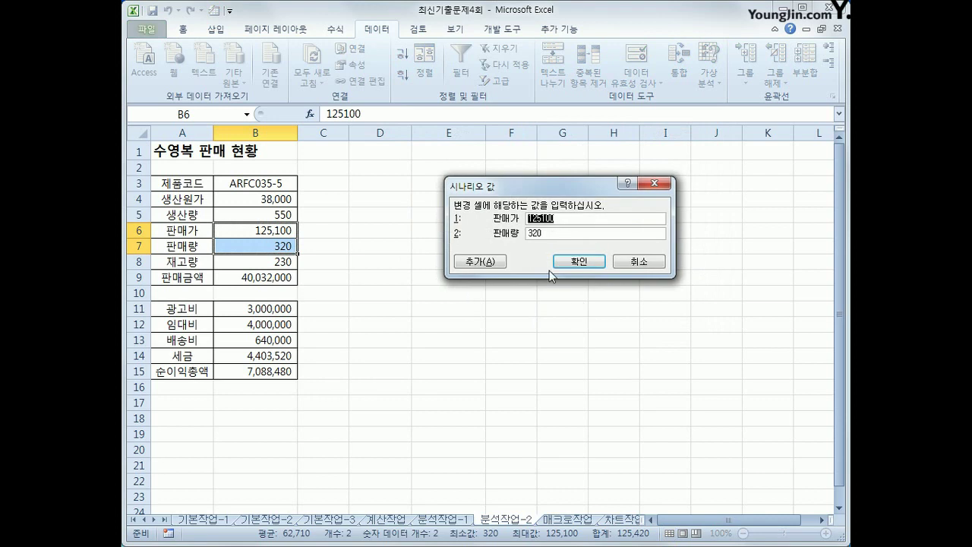
- Set the 판매가판매량감소 scenario values to 120000 for 판매가 and 250 for 판매량
text(120000)
key(Tab)
text(250)
click(580, 261)
- Create a scenario summary report with B15 as the result cell
click(632, 234)
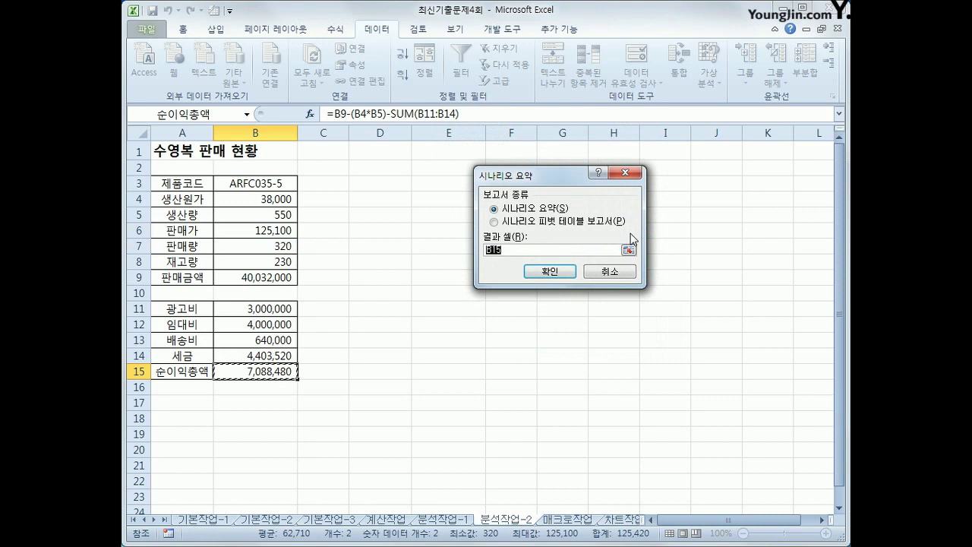
click(570, 275)
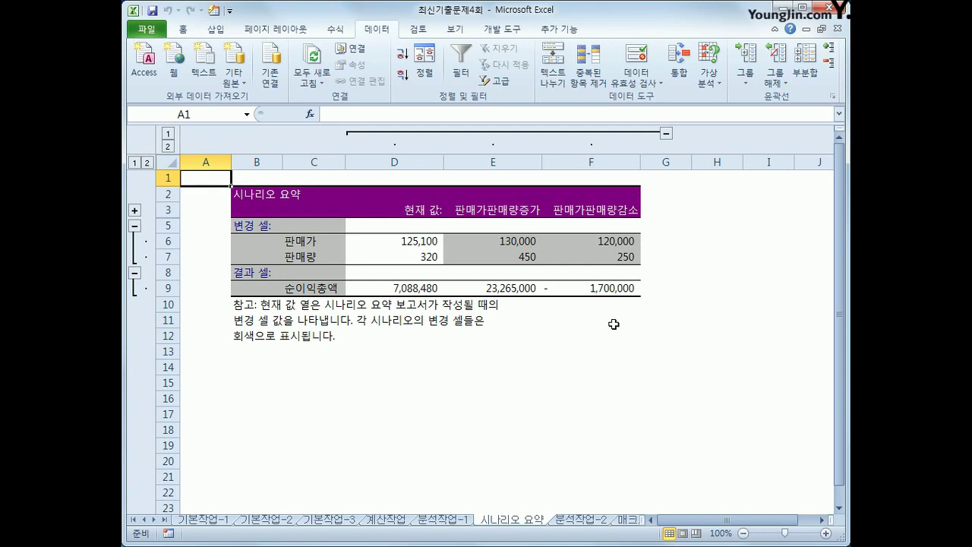
- On the 매크로작업 sheet, start recording a macro named 평균 in the current workbook
click(627, 520)
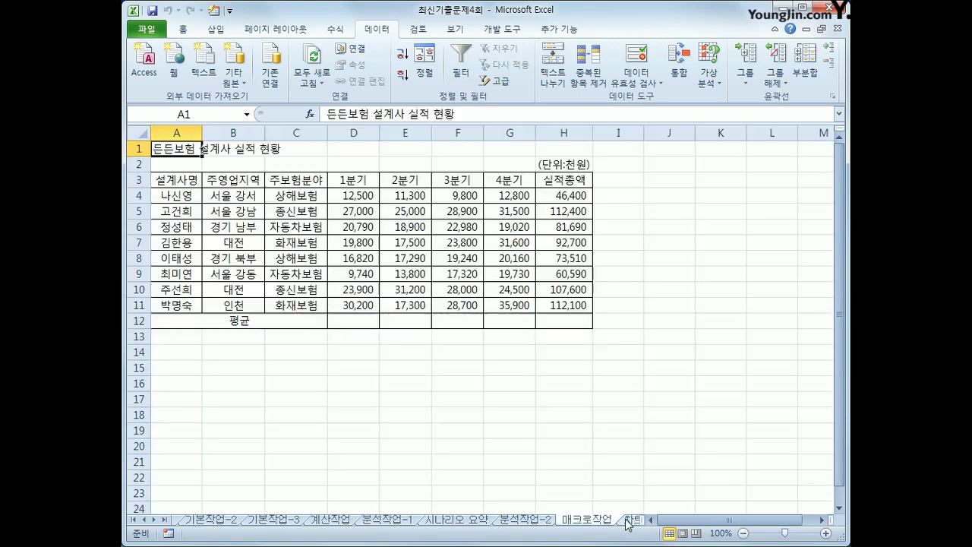
click(697, 381)
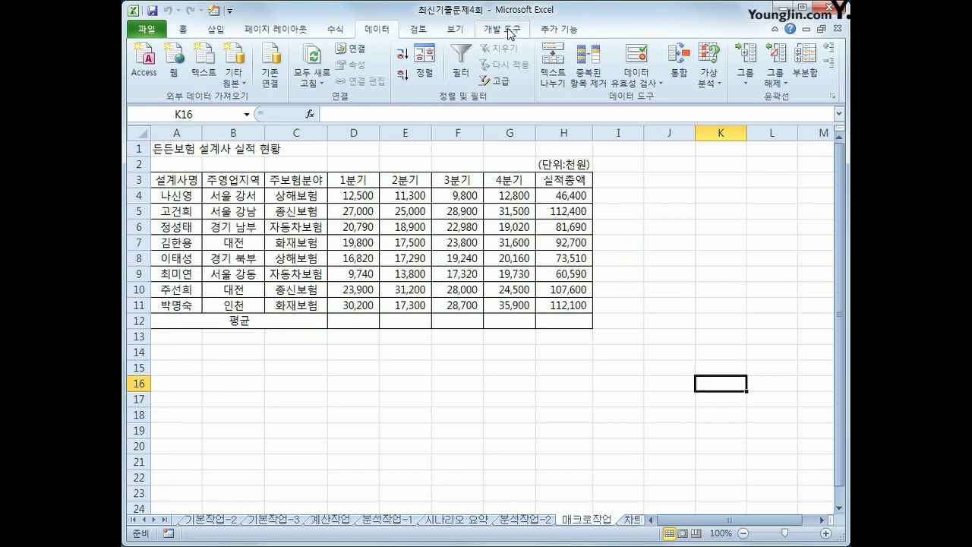
click(507, 30)
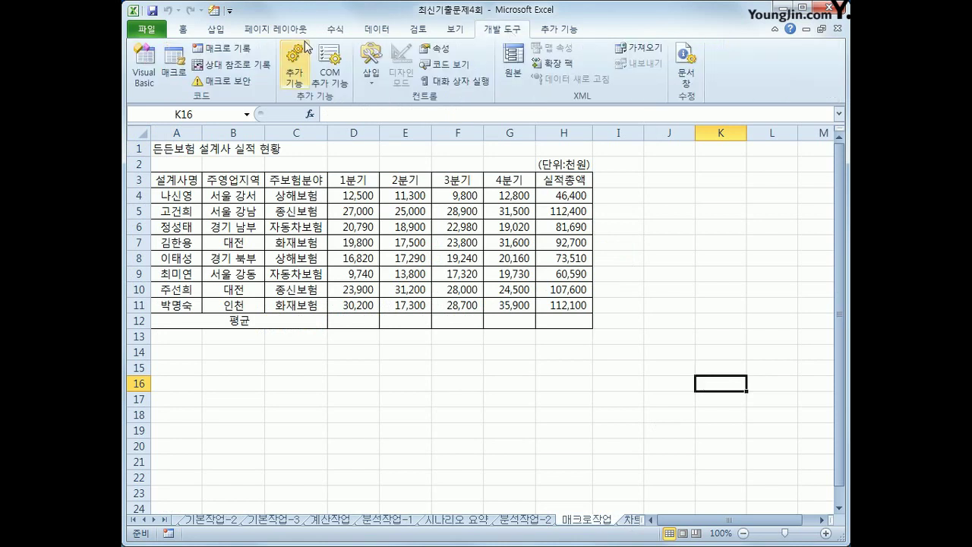
click(243, 51)
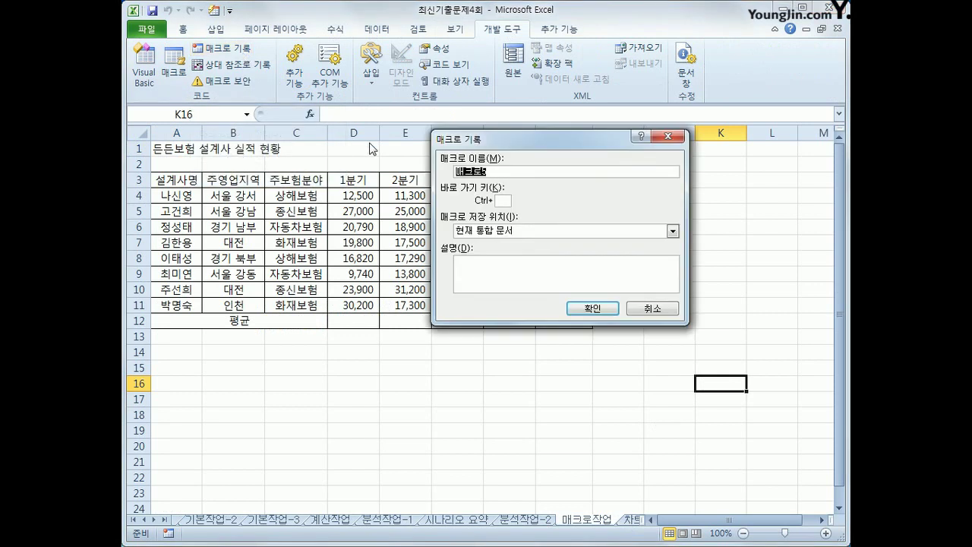
text(평균)
click(571, 309)
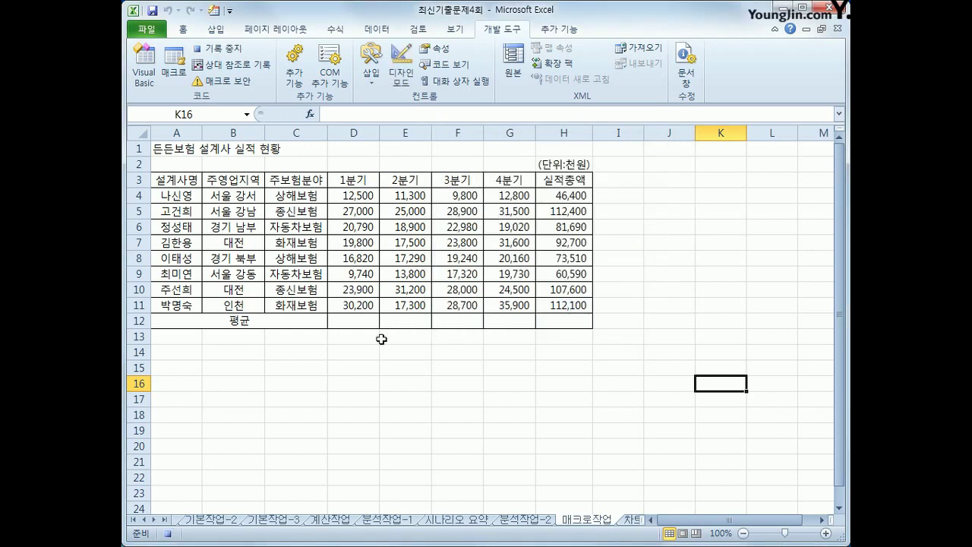
- Fill D12:H12 with the AVERAGE of rows 4 to 11 in each column, and stop recording the macro
click(368, 196)
drag(367, 196, 574, 325)
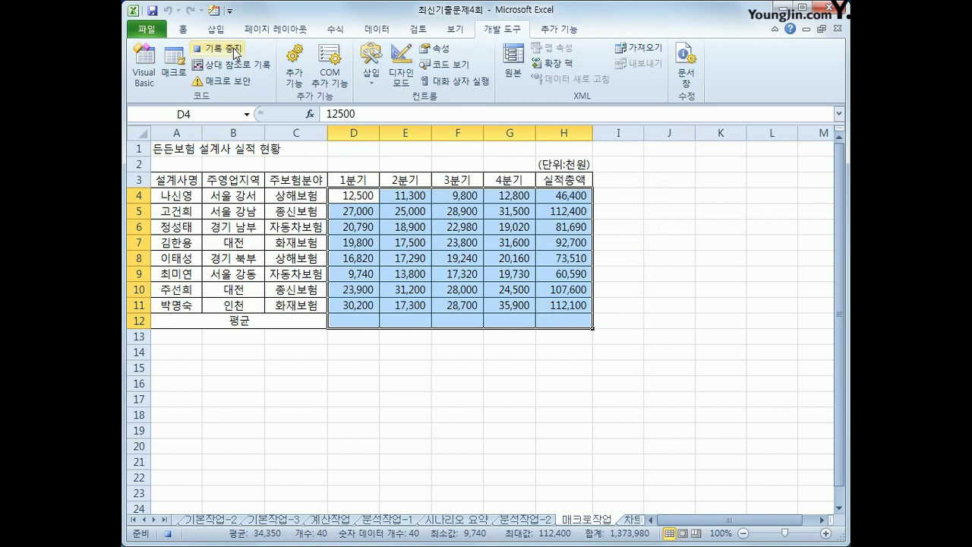
click(328, 30)
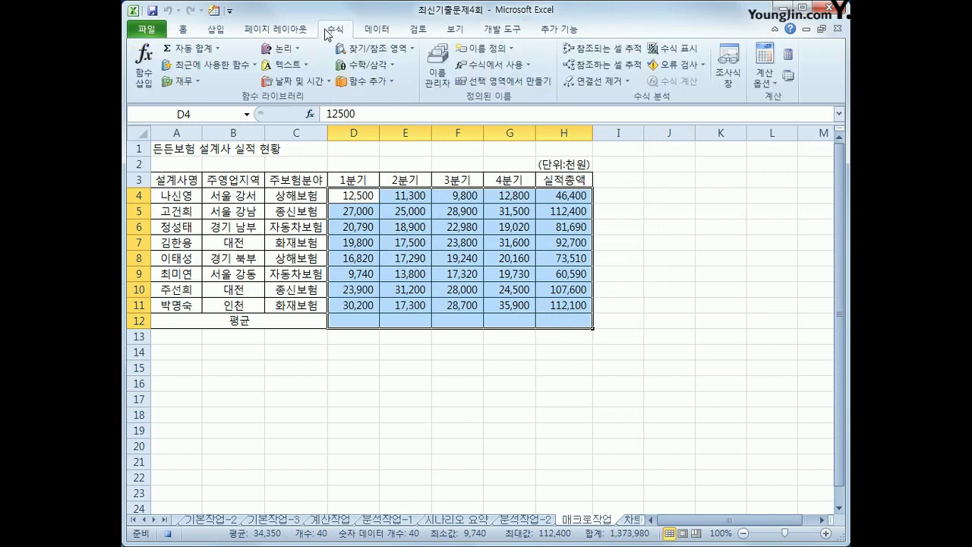
click(217, 47)
click(199, 82)
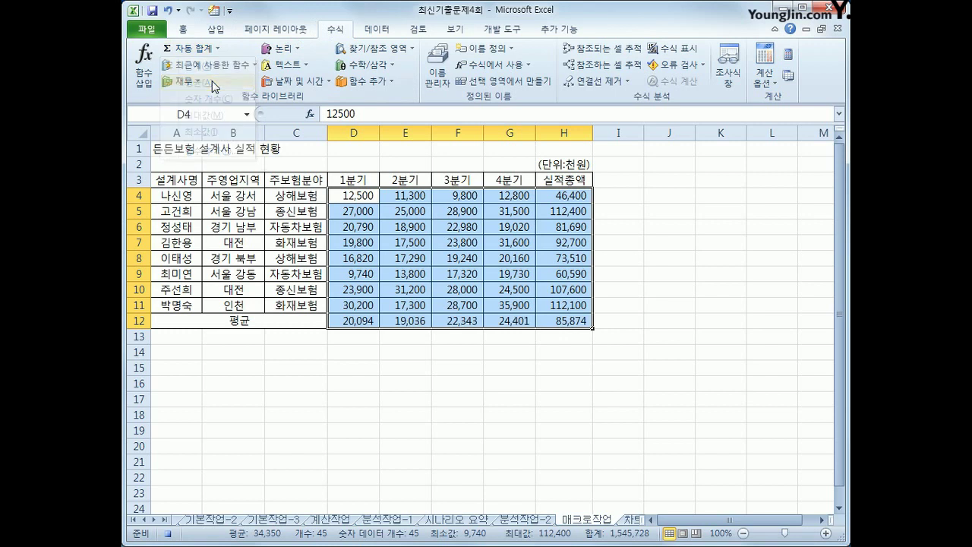
click(363, 321)
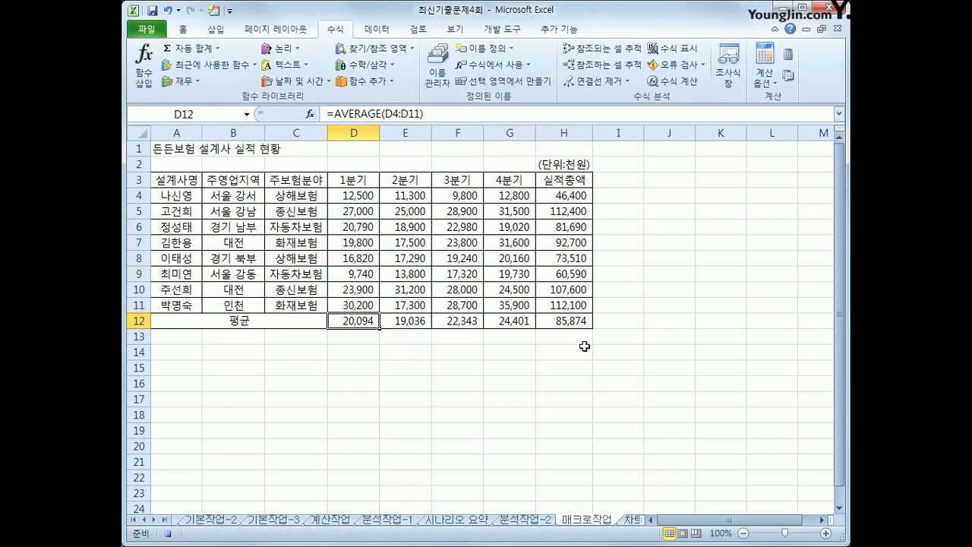
click(501, 29)
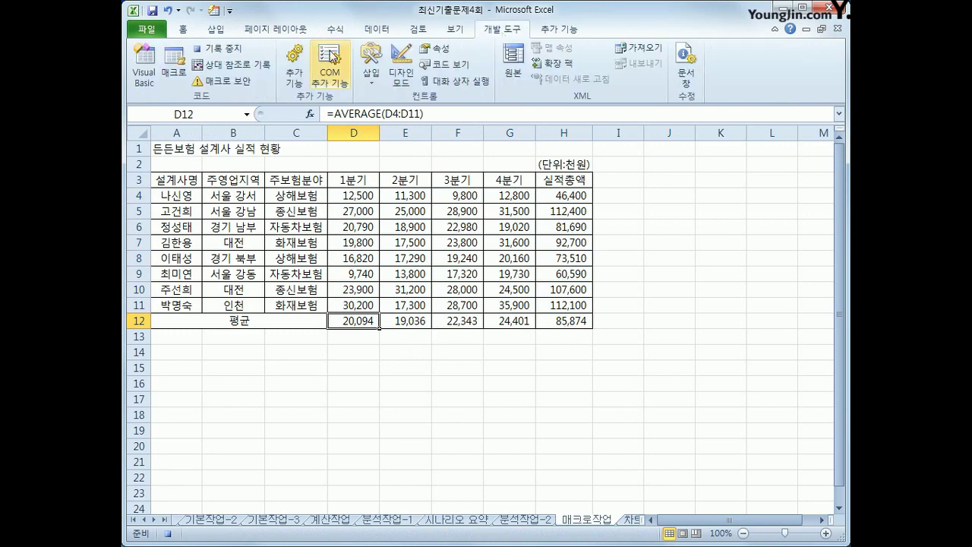
click(239, 51)
click(716, 415)
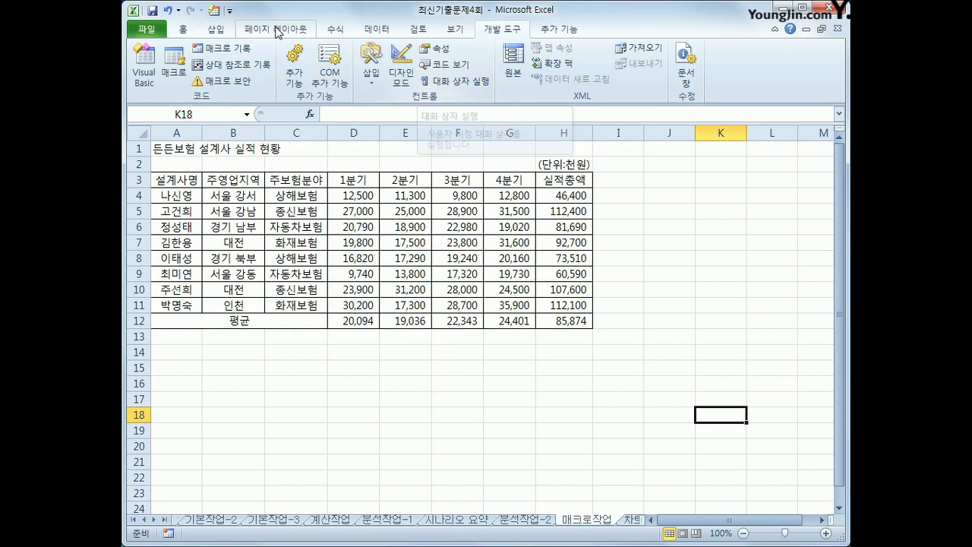
- Draw an ellipse about 4.66 cm wide and 1.16 cm high over B14:C15 and label it 평균
click(216, 28)
click(287, 48)
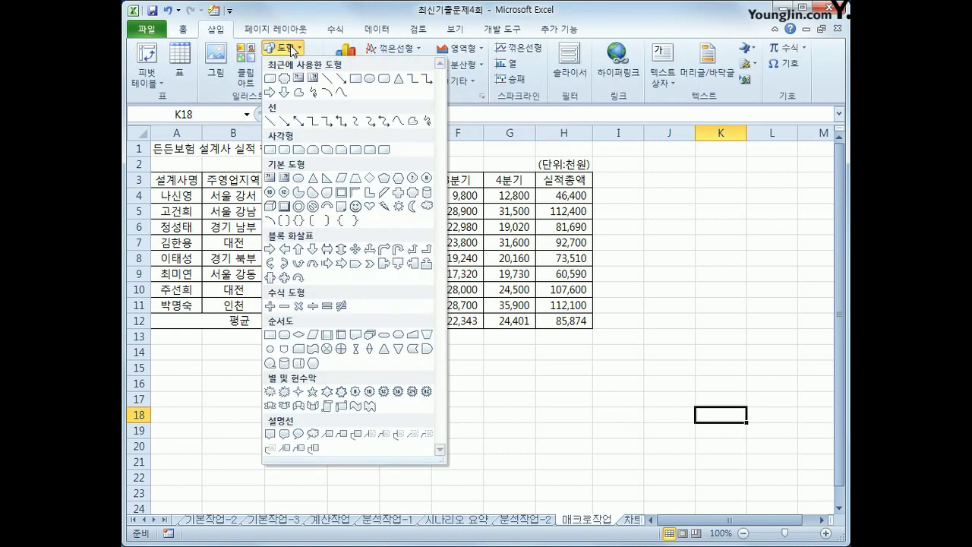
click(298, 179)
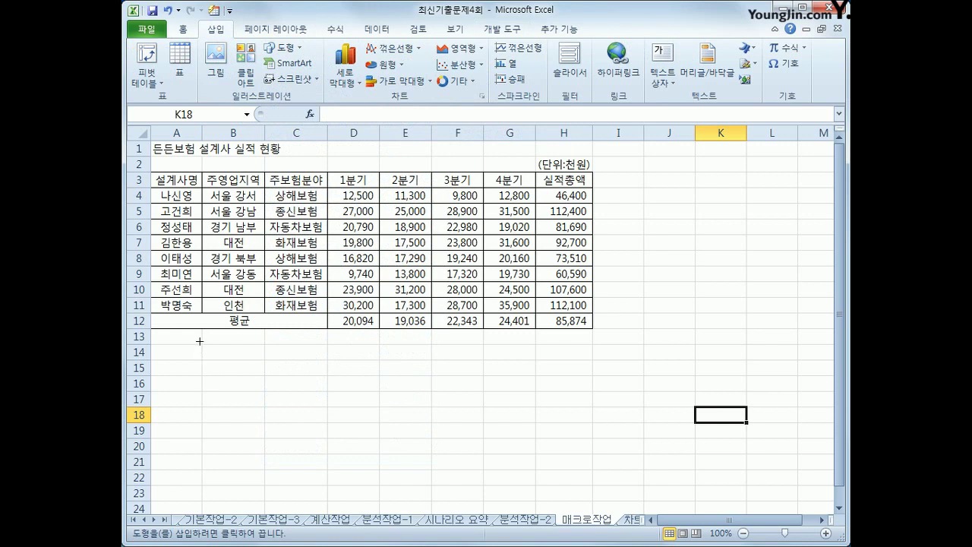
drag(201, 343, 314, 379)
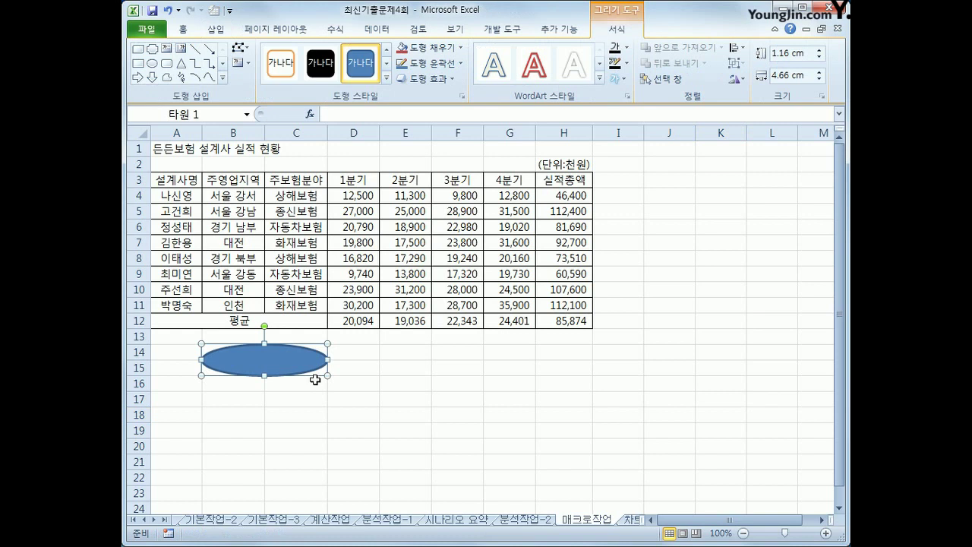
text(평균)
- Assign the 평균 macro to the ellipse
right_click(294, 346)
click(464, 337)
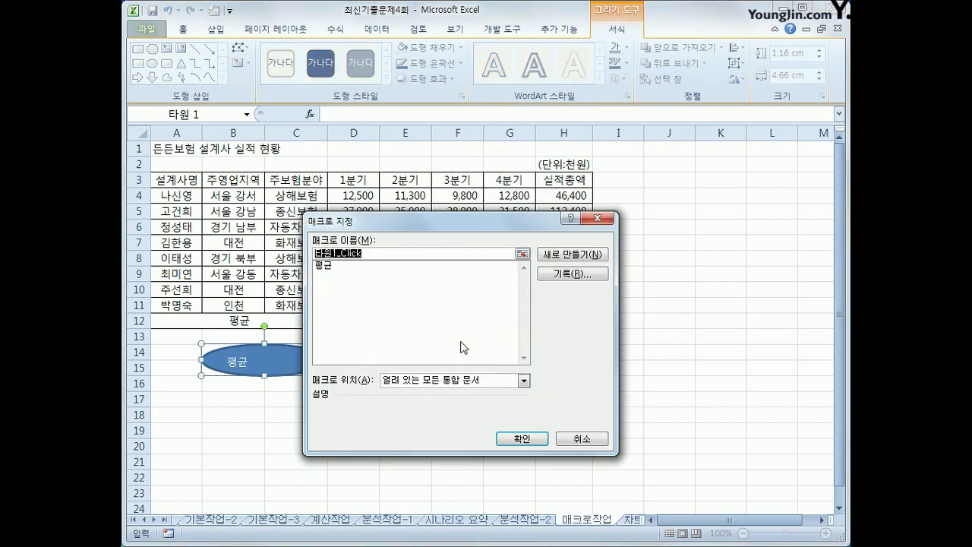
click(334, 266)
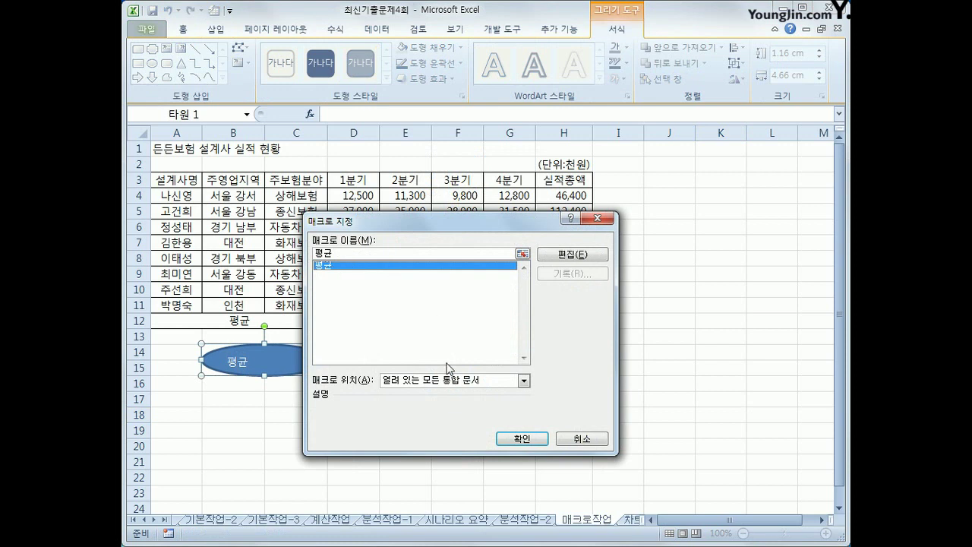
click(529, 434)
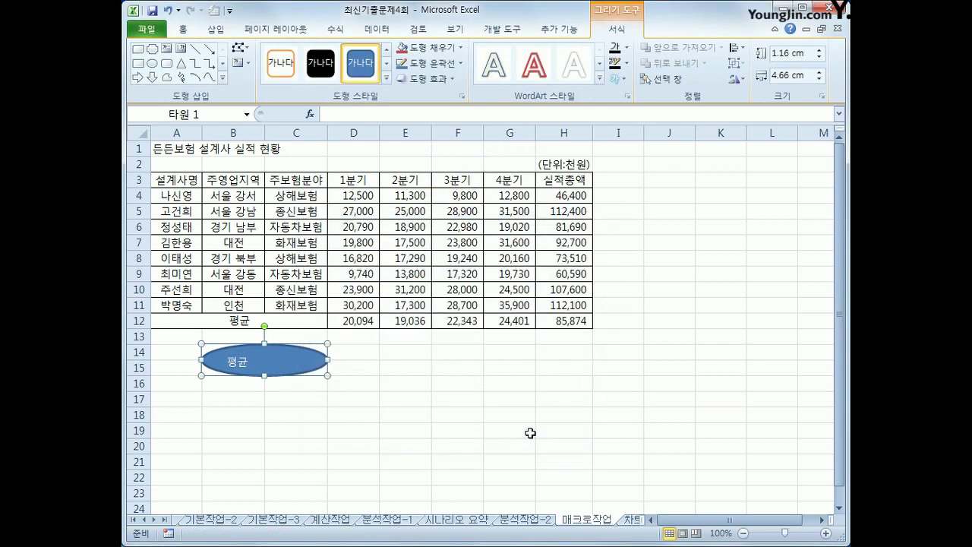
- Center the ellipse's text horizontally and vertically, and deselect the shape
click(182, 29)
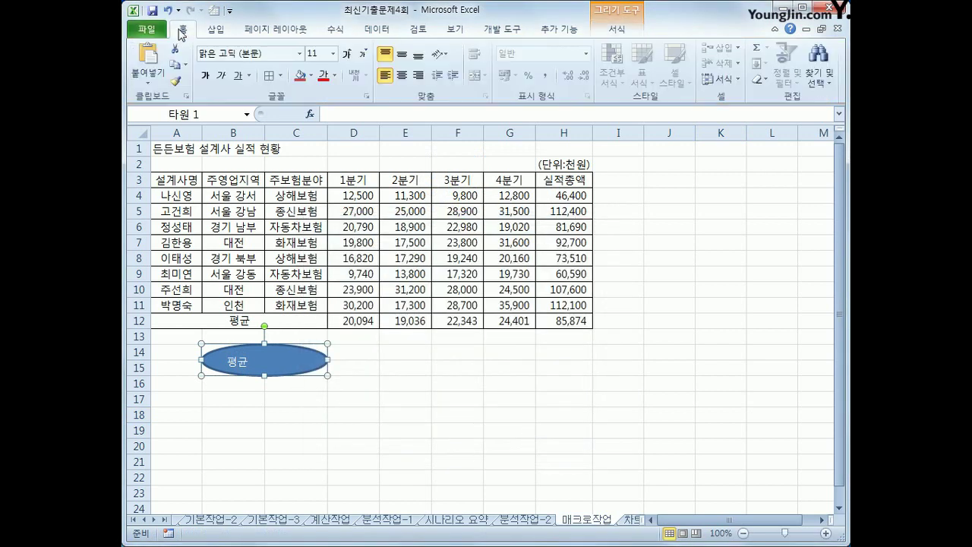
click(404, 75)
click(403, 56)
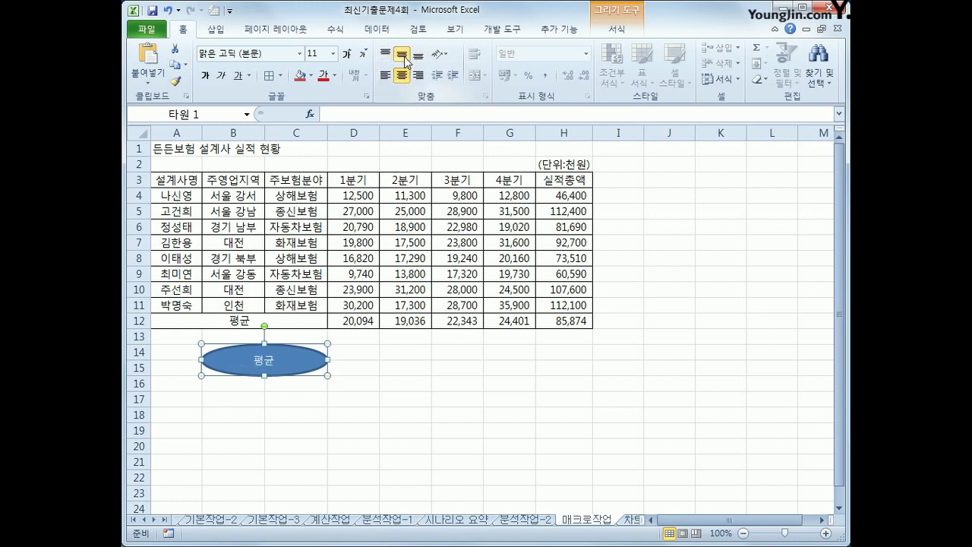
click(528, 447)
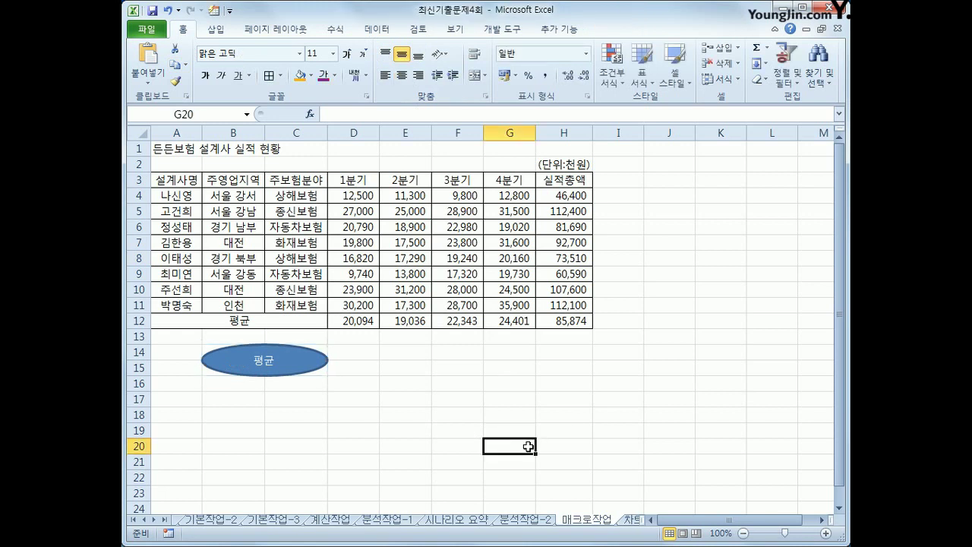
- Start recording a macro named 서식 in the current workbook
click(499, 30)
click(225, 50)
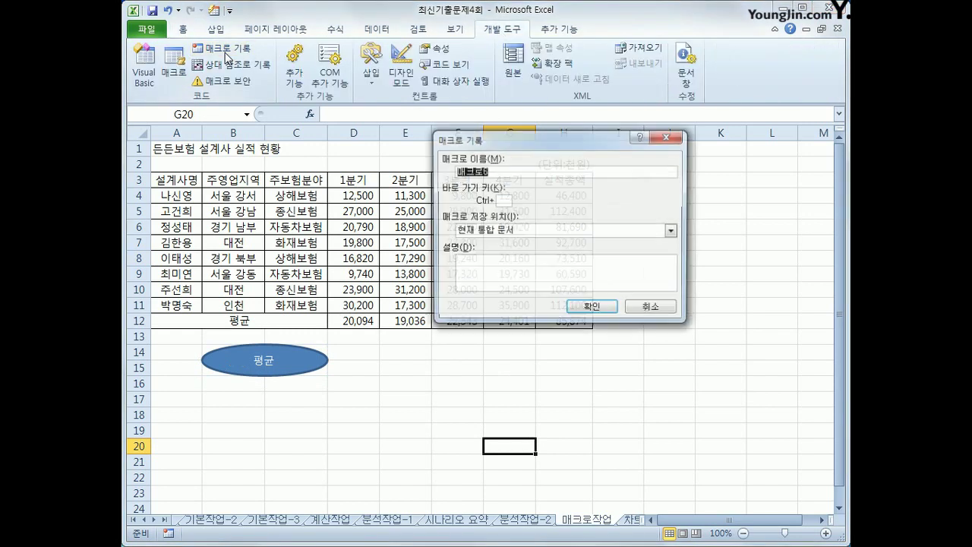
text(서식)
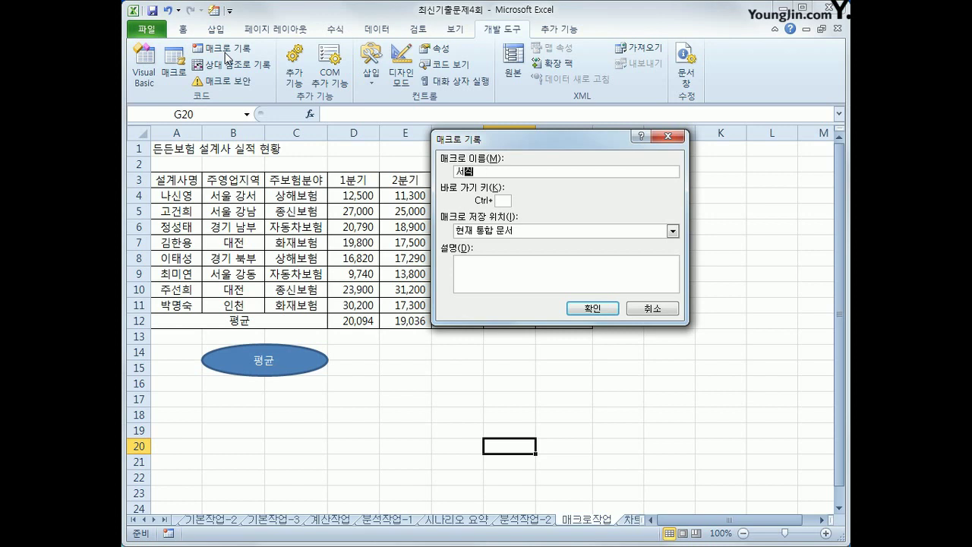
click(593, 308)
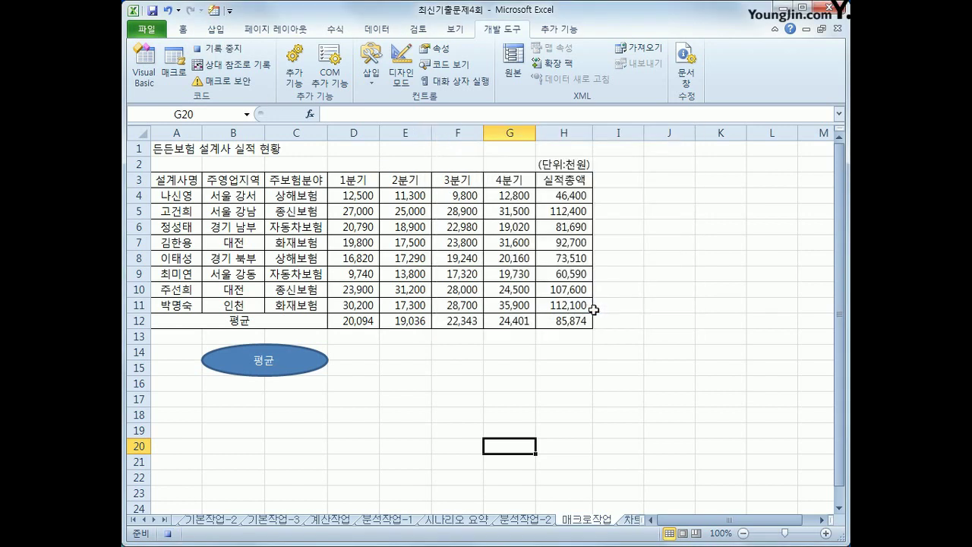
- Apply the 강조색6 cell style to the header cells A3:H3 and stop recording the macro
drag(176, 183, 573, 190)
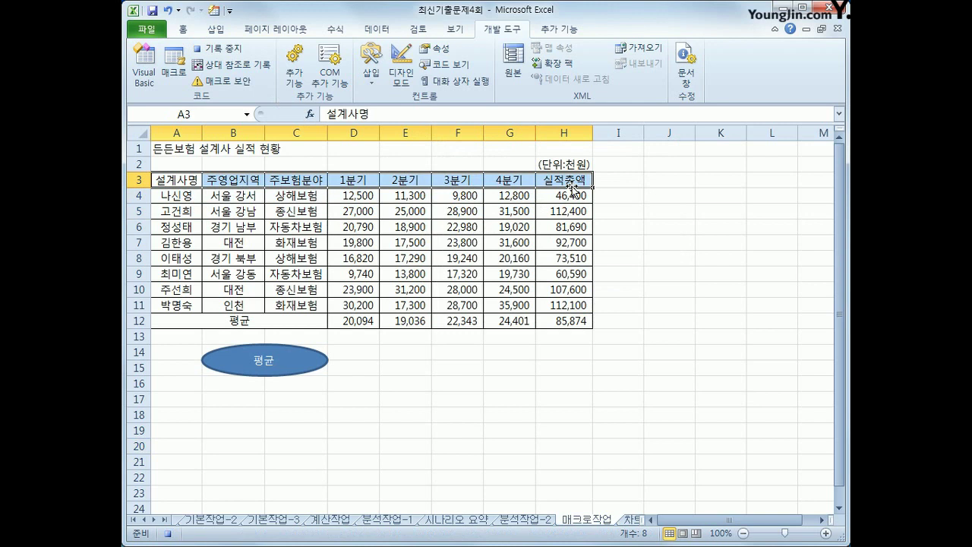
click(185, 31)
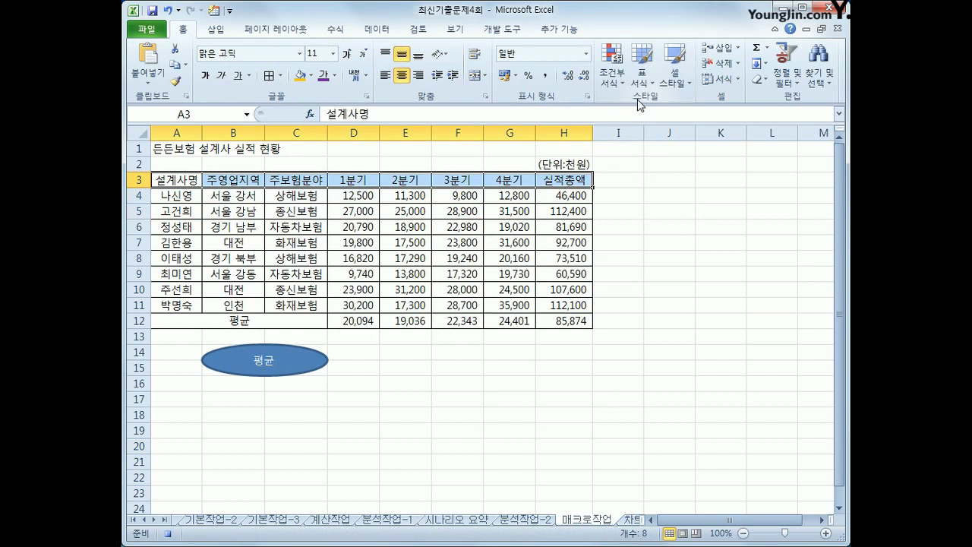
click(679, 88)
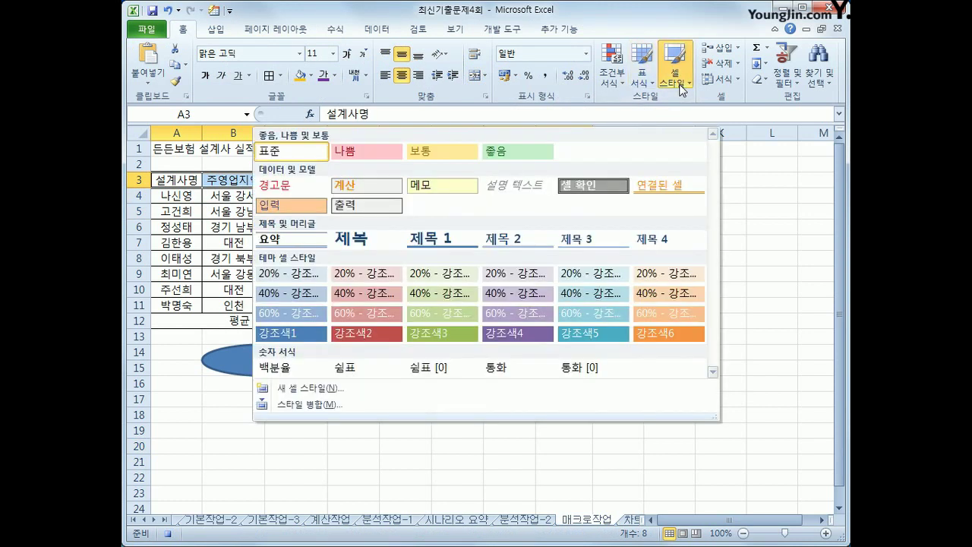
click(657, 337)
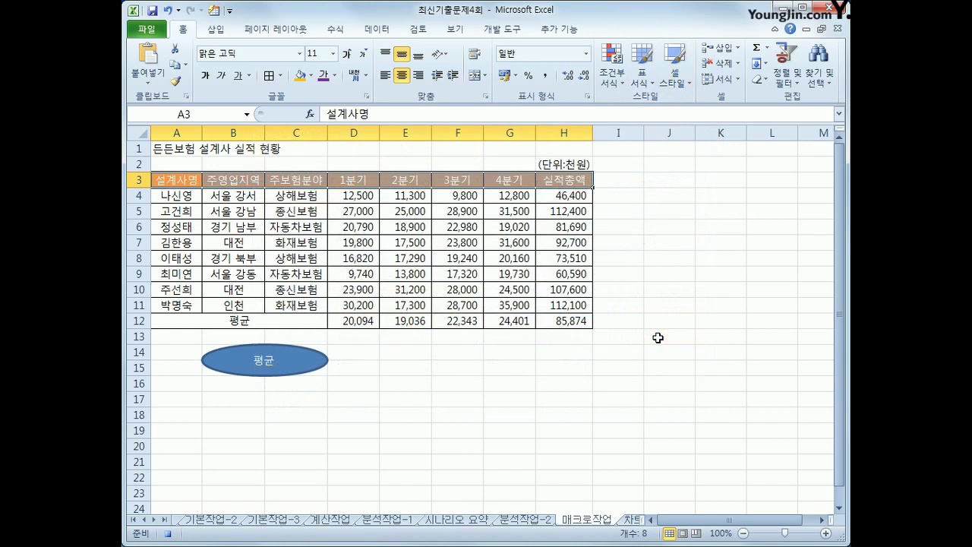
click(569, 184)
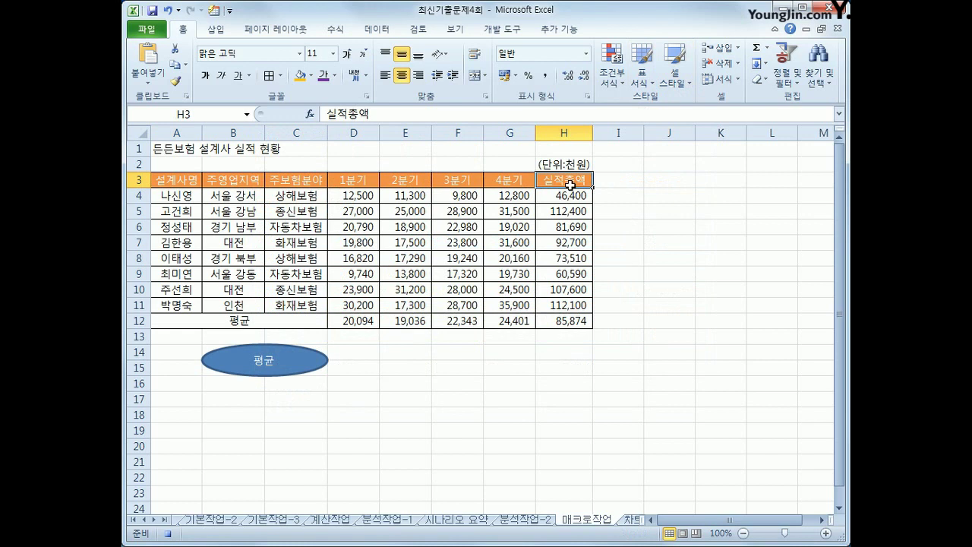
click(502, 29)
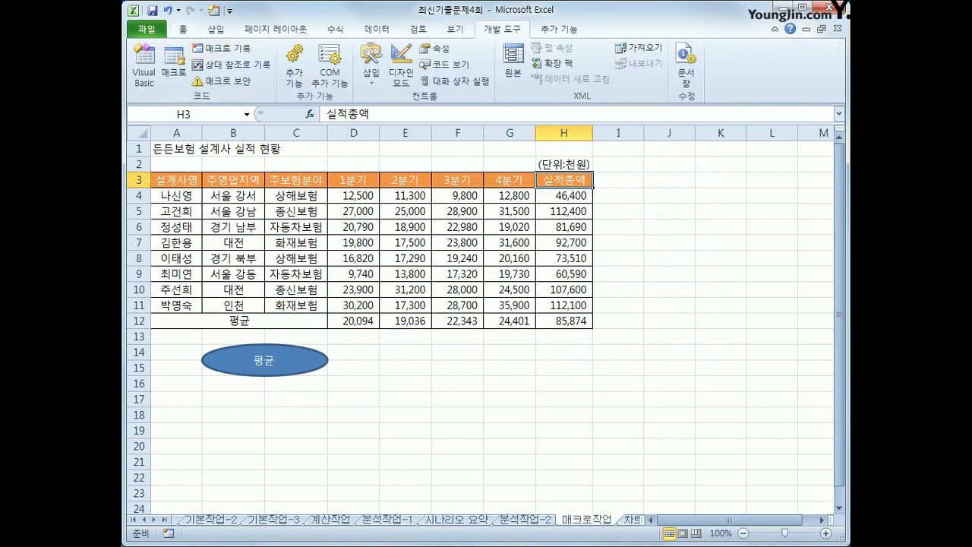
click(702, 240)
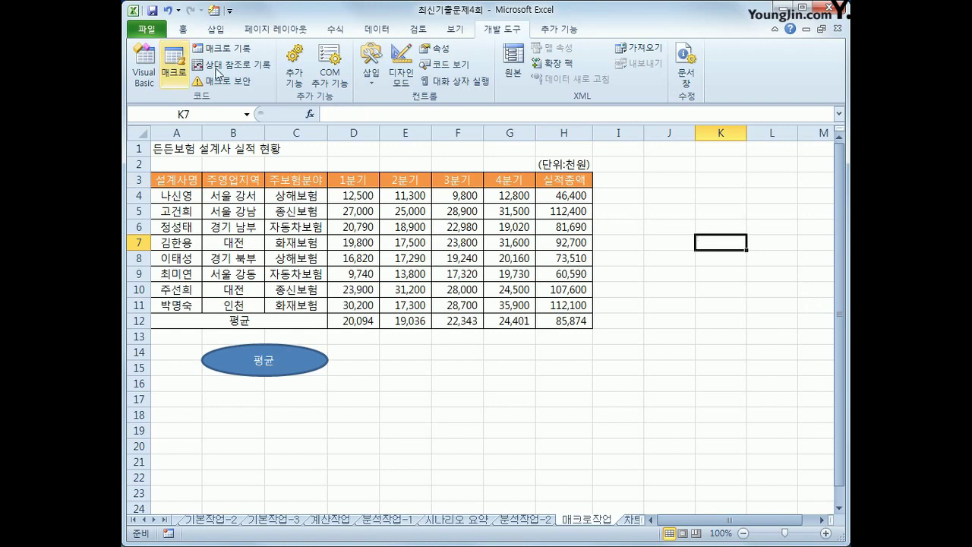
- Draw an ellipse about 1.14 cm high and 3.89 cm wide over E14:F15 and label it 서식
click(216, 29)
click(285, 48)
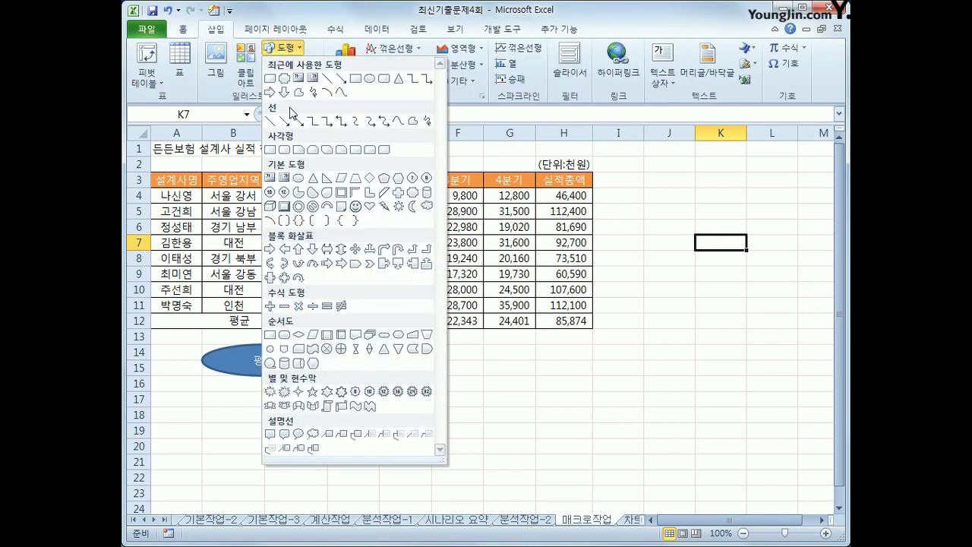
click(297, 179)
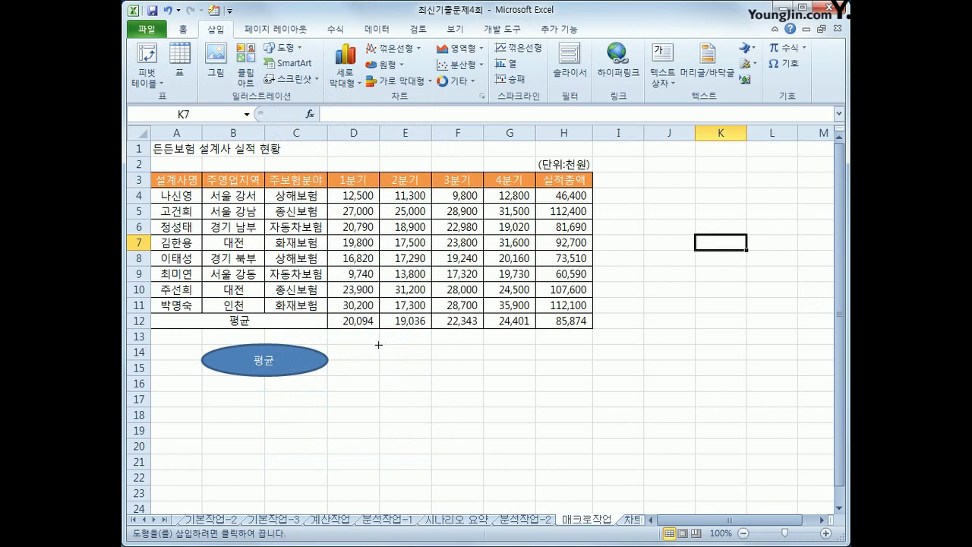
drag(378, 345, 465, 374)
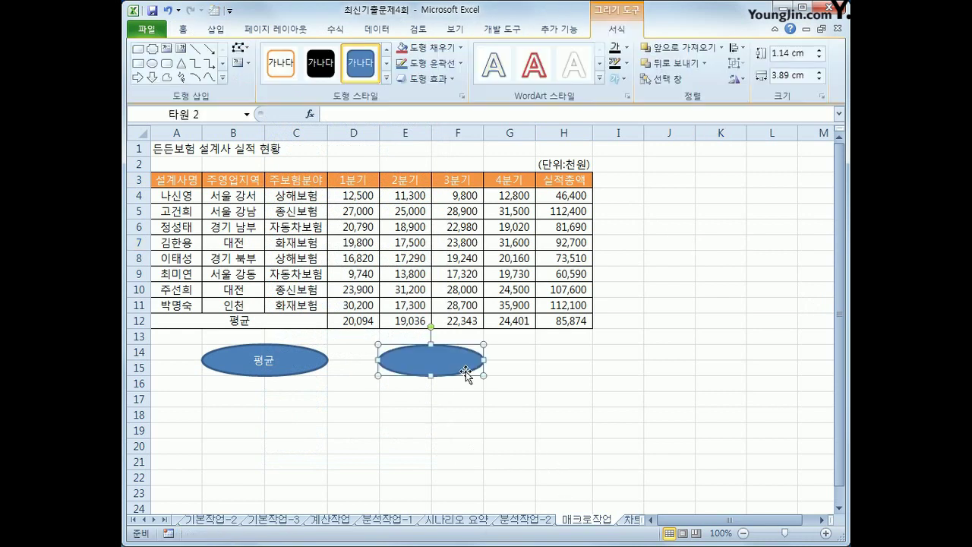
text(서식)
- Assign the 서식 macro to the new ellipse
right_click(459, 363)
click(467, 340)
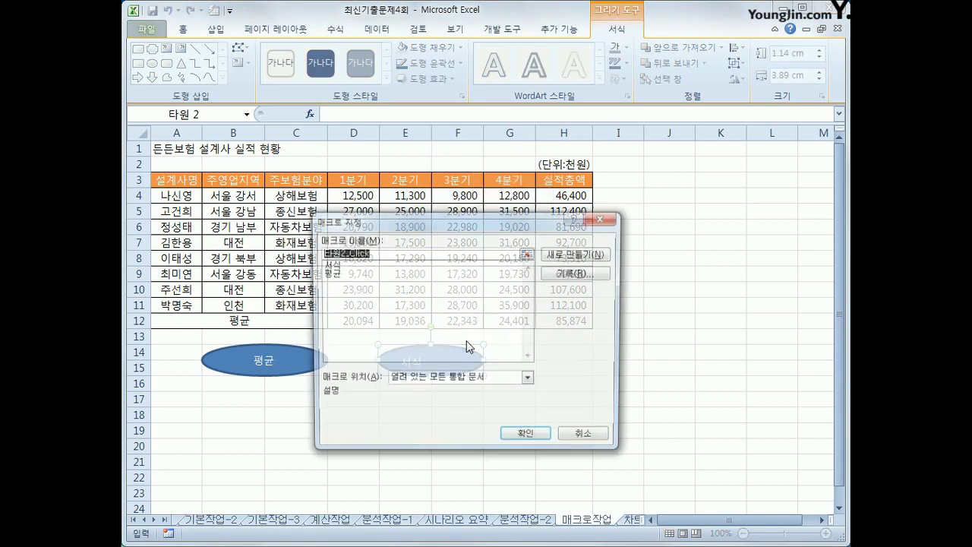
click(334, 265)
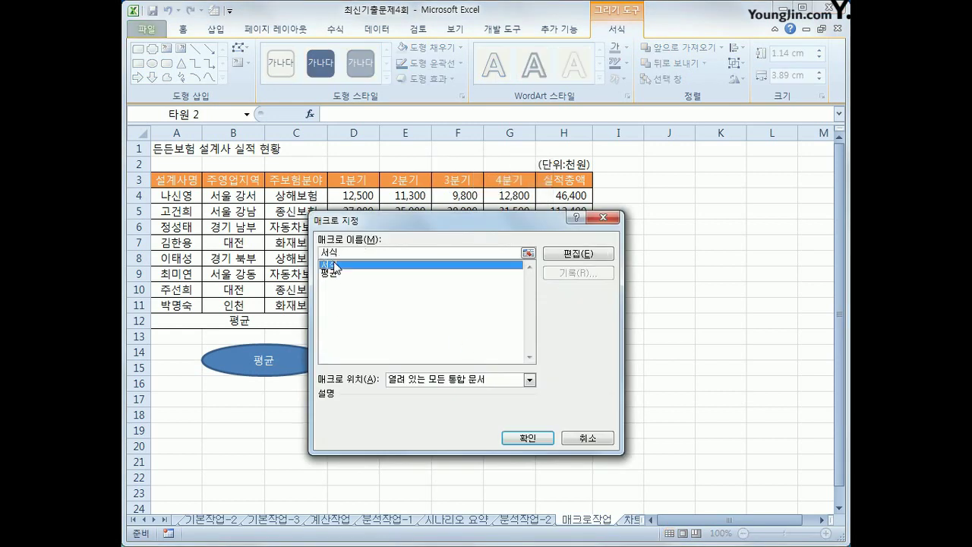
click(522, 438)
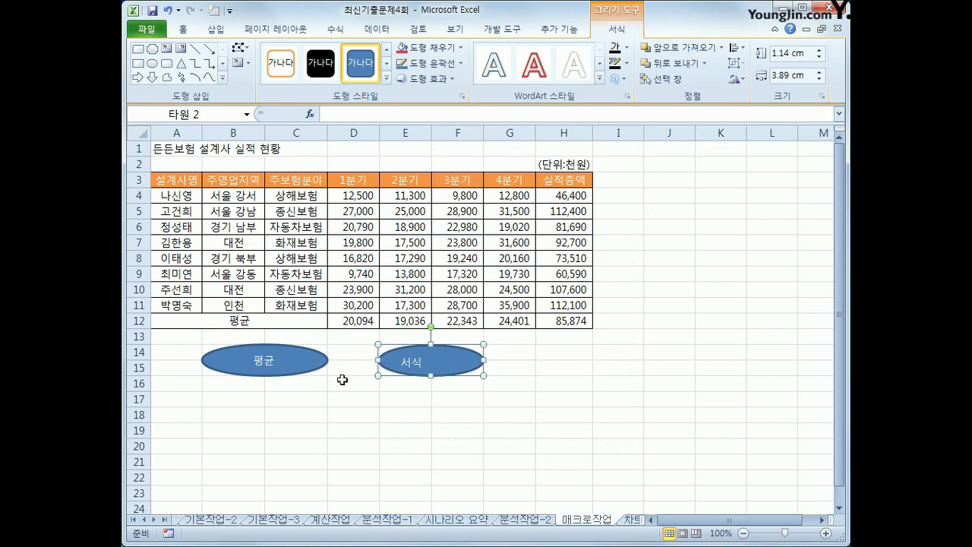
- Center the 서식 ellipse's text horizontally and vertically, and deselect the shape
click(186, 30)
click(402, 75)
click(402, 54)
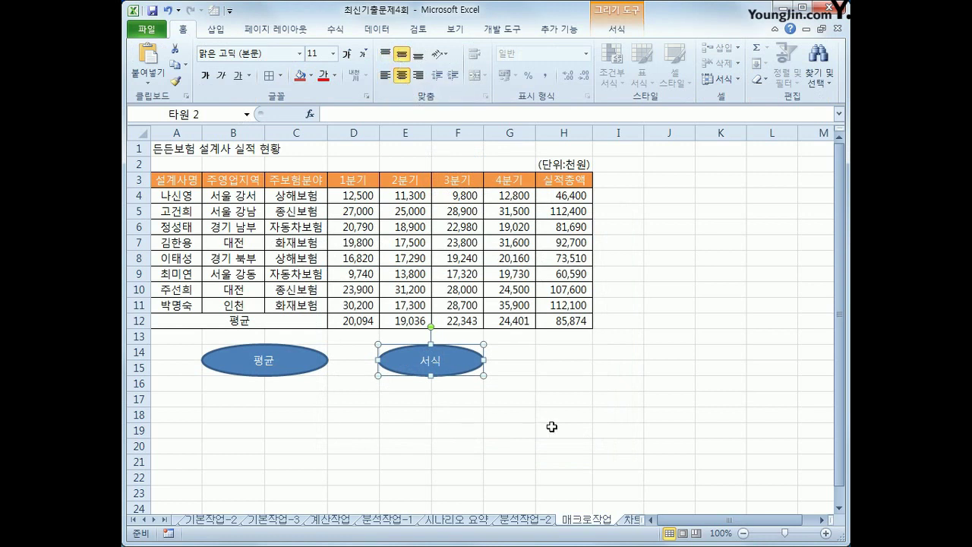
click(532, 402)
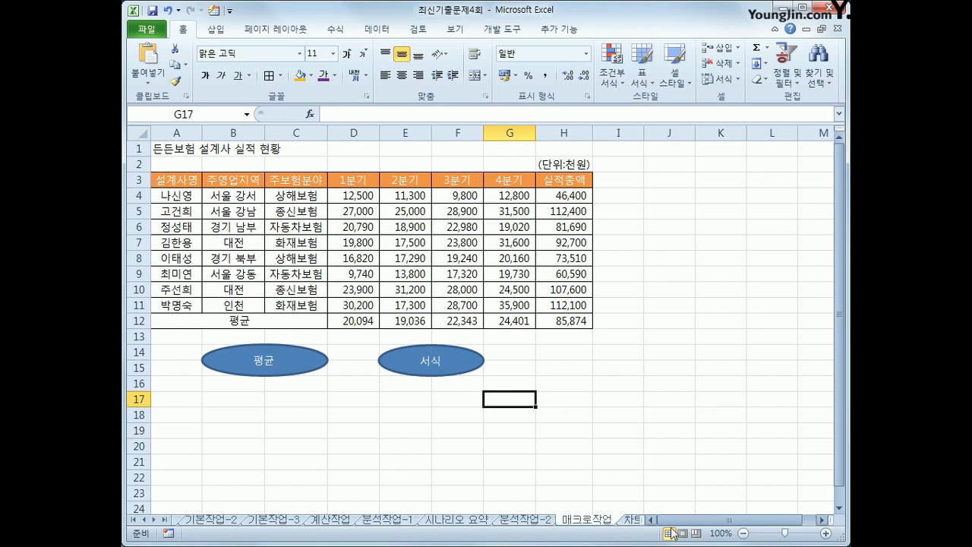
- On the 차트작업 sheet, remove the 번호 series from the chart's source data
click(630, 519)
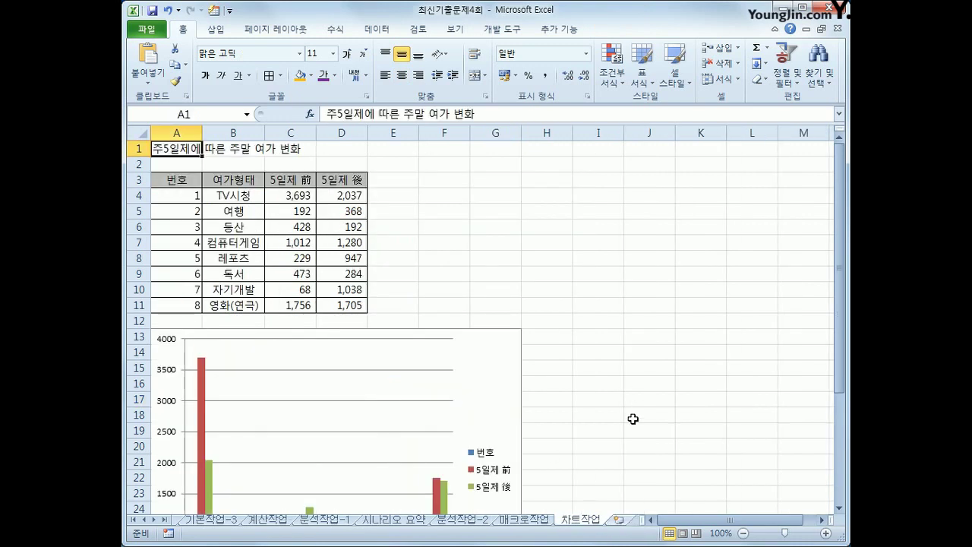
scroll(608, 411, down, 3)
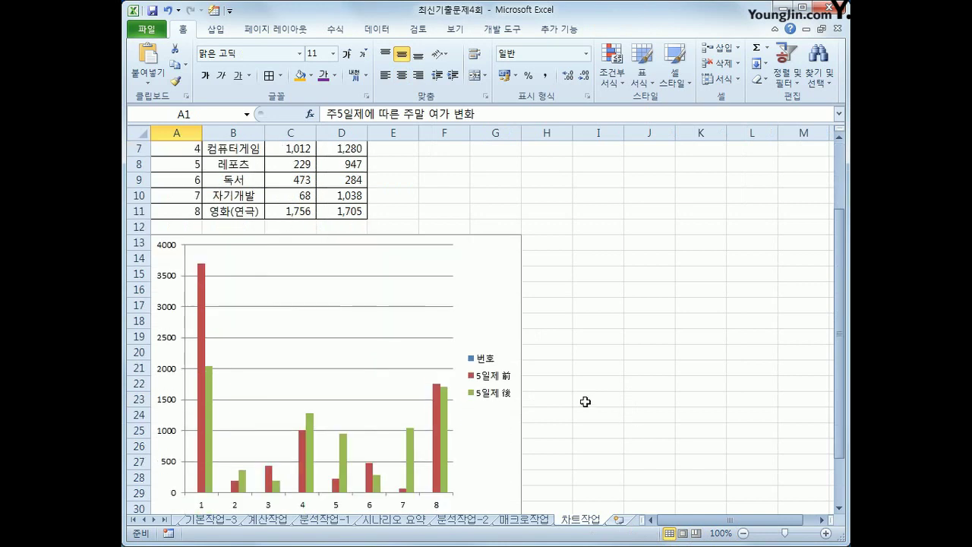
click(499, 257)
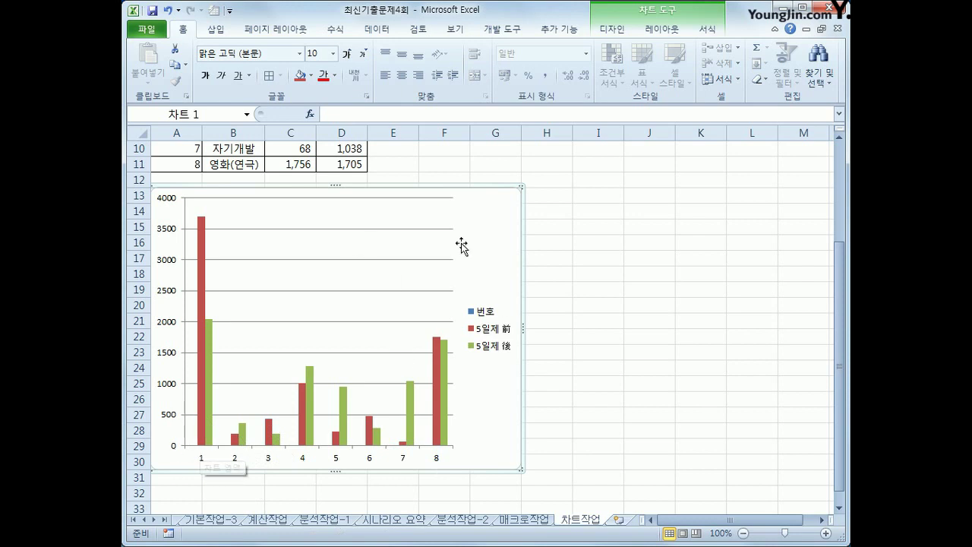
right_click(489, 224)
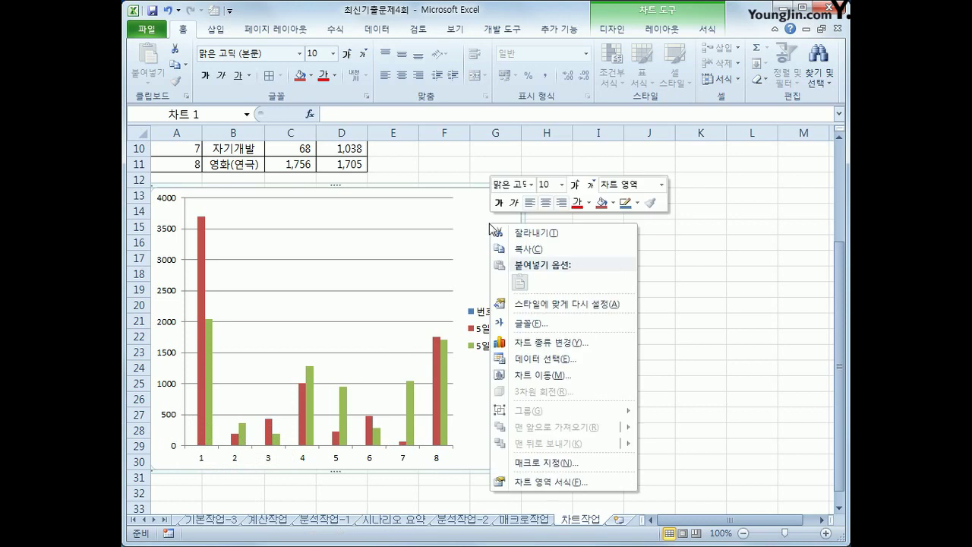
click(575, 361)
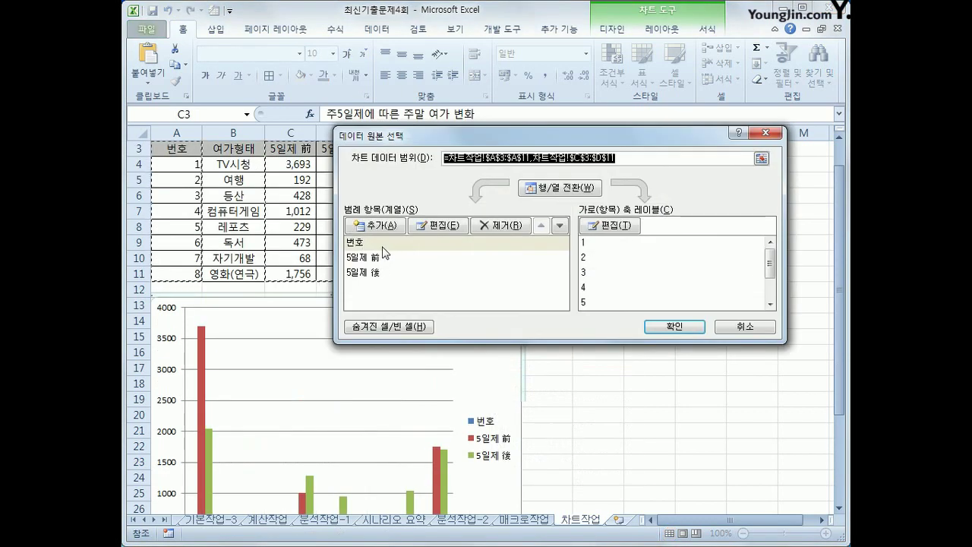
click(379, 245)
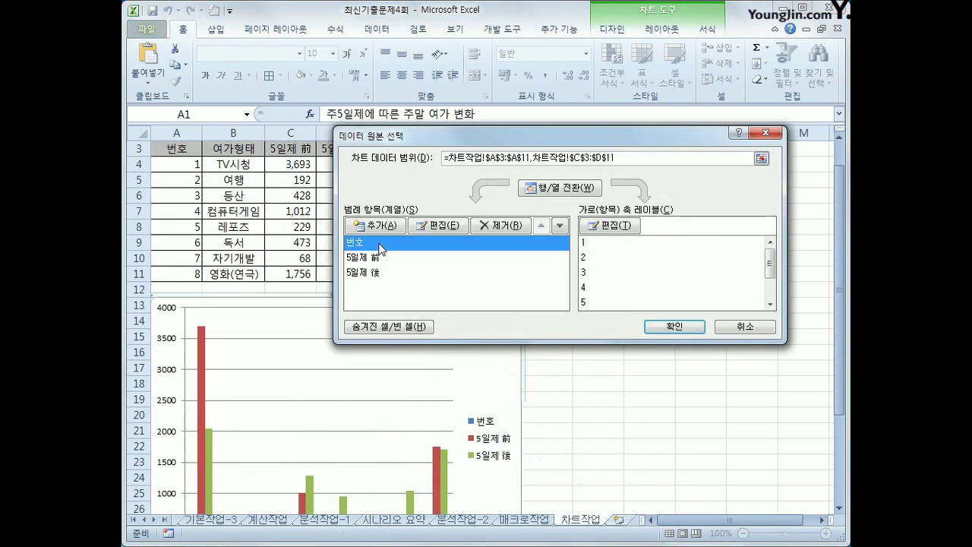
click(492, 226)
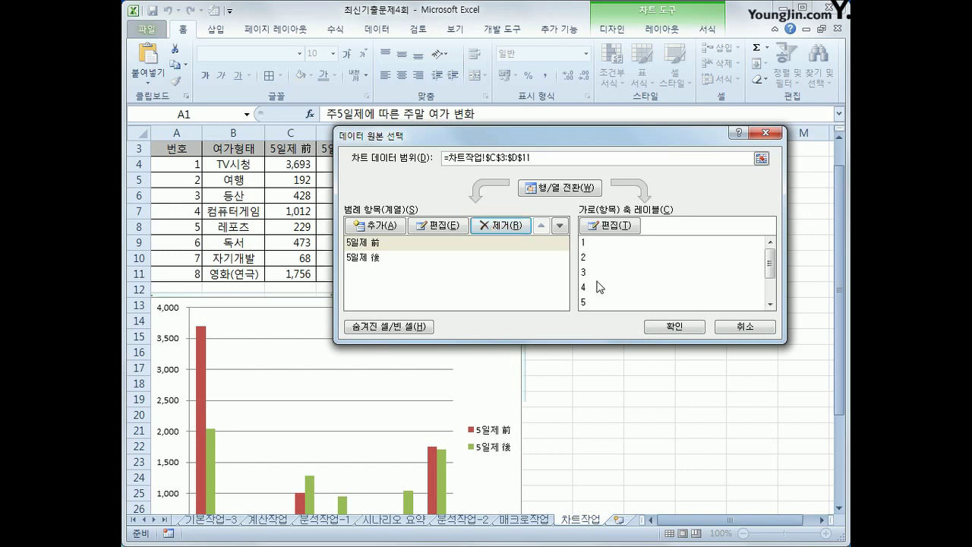
- Set the chart's horizontal axis labels to the leisure types in B4:B11 and apply the data source changes
mouse_move(768, 262)
mouse_down()
mouse_move(770, 298)
mouse_move(766, 254)
mouse_up()
click(630, 229)
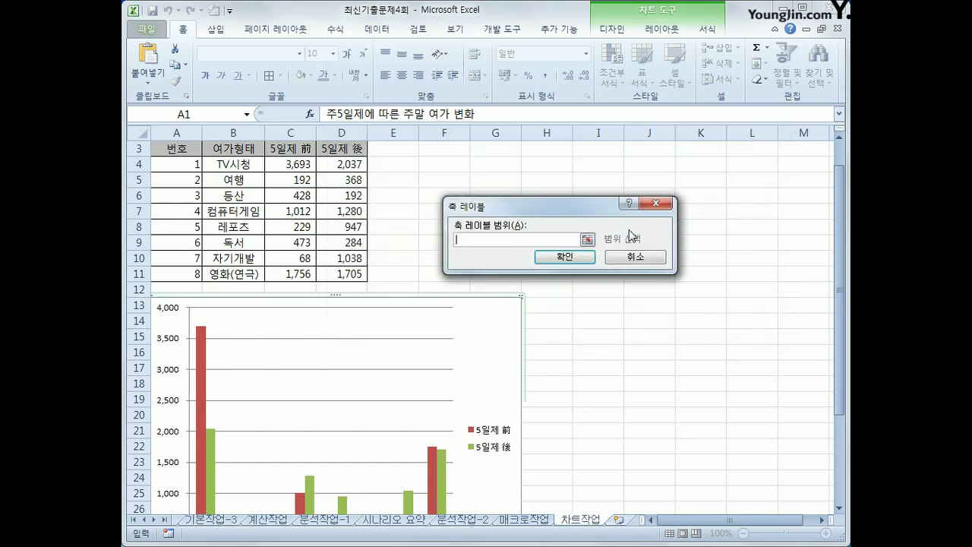
drag(228, 168, 240, 278)
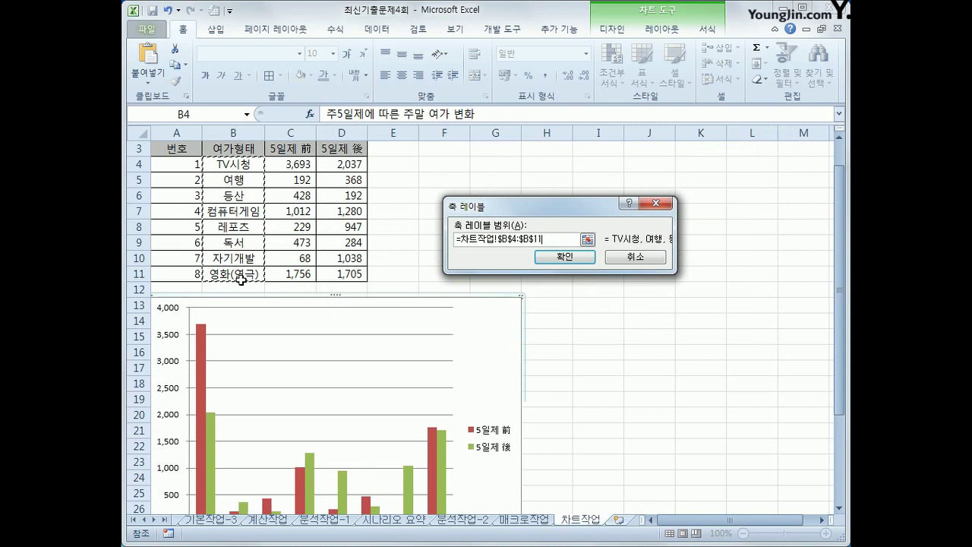
click(565, 258)
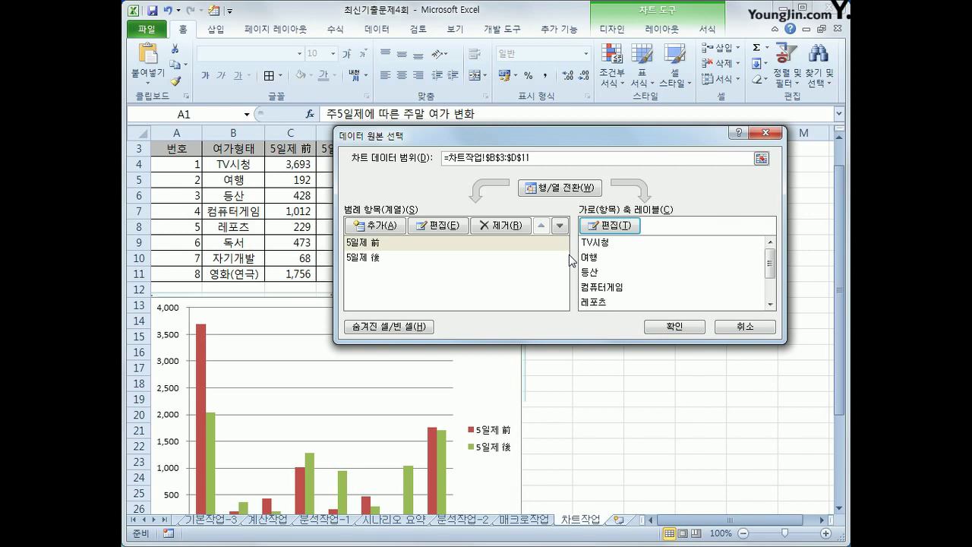
click(663, 330)
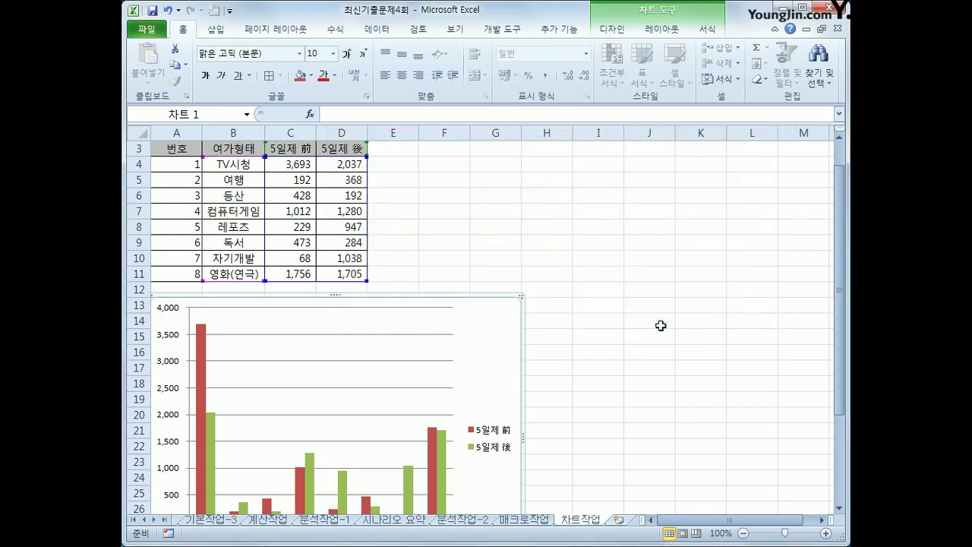
- Add a chart title above the plot area reading 주말 여가 변화
scroll(660, 325, down, 2)
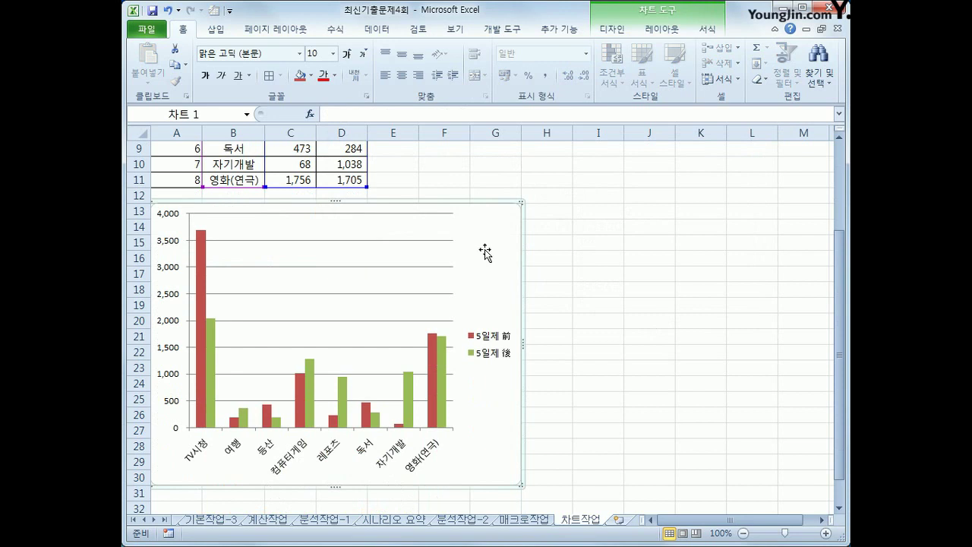
click(658, 34)
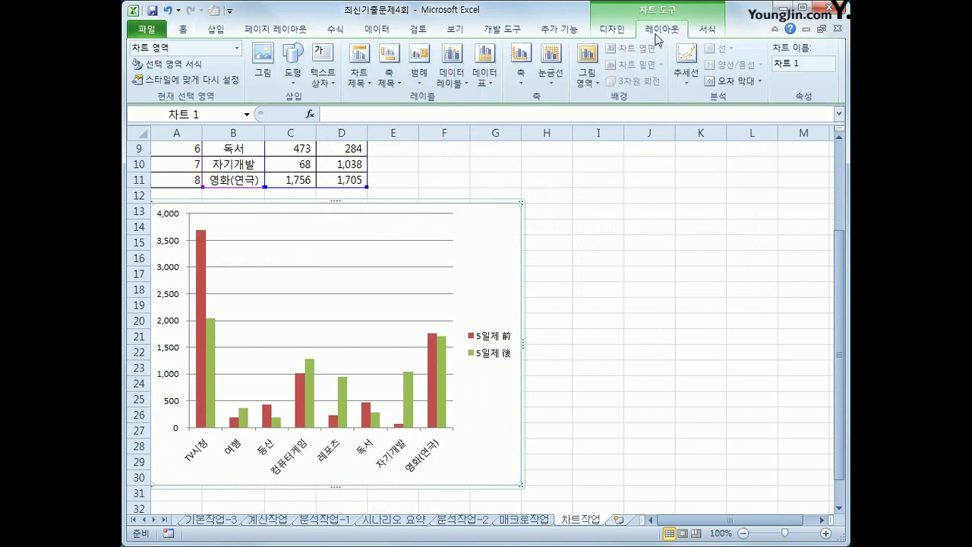
click(358, 76)
click(416, 182)
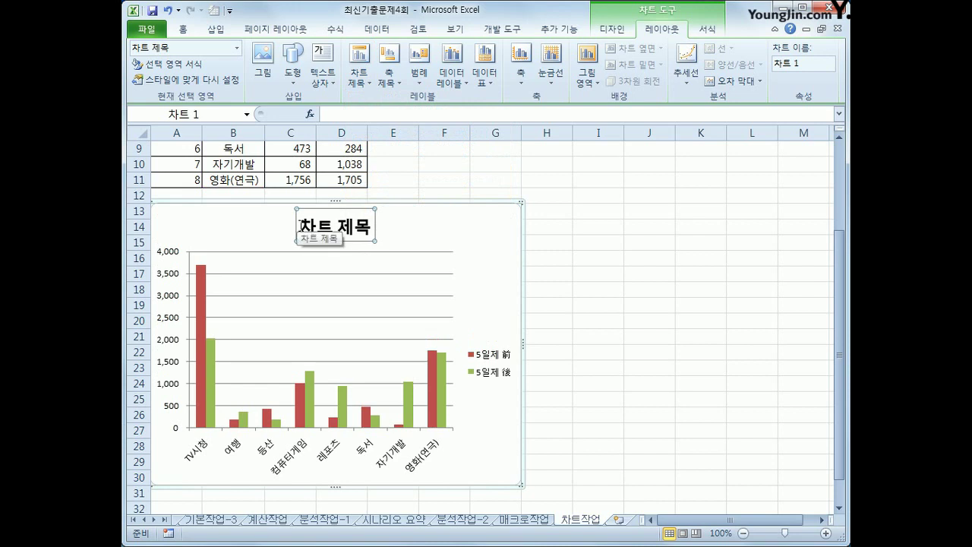
drag(300, 226, 368, 234)
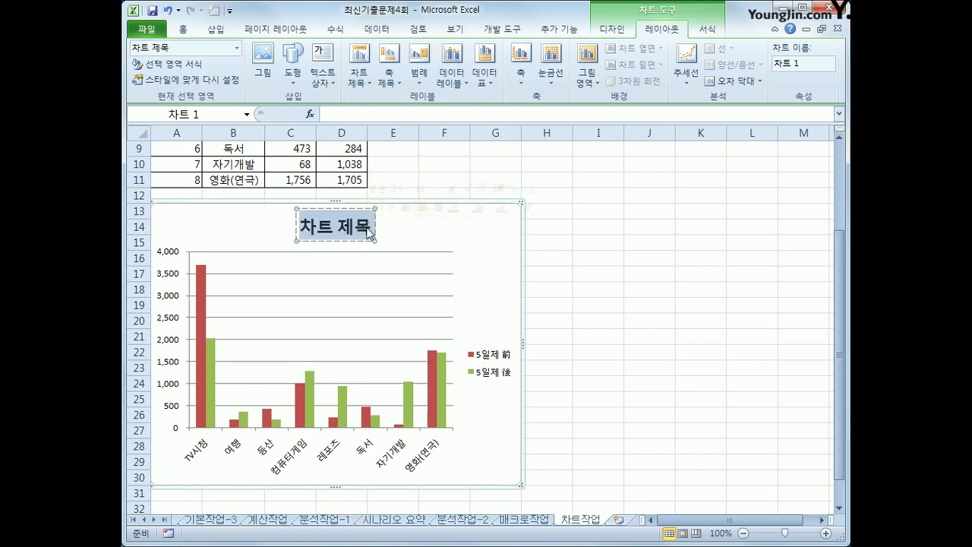
text(주말 여가 ㅂ)
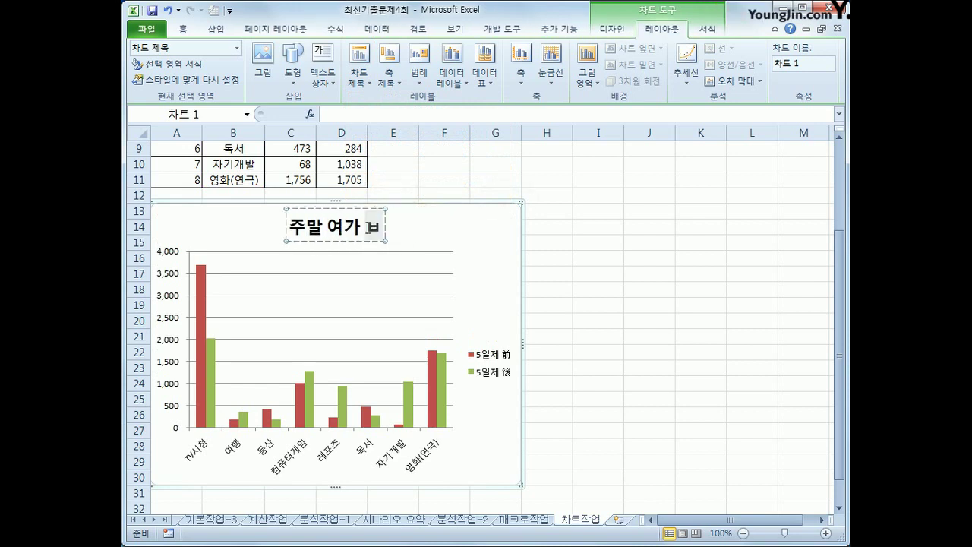
text(변화)
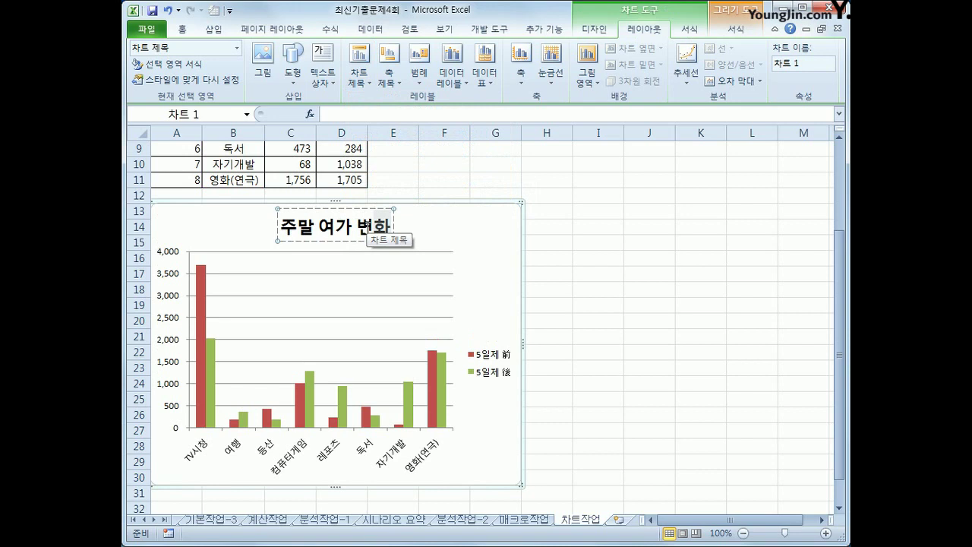
- Set the chart title's font size to 20
click(373, 208)
right_click(373, 207)
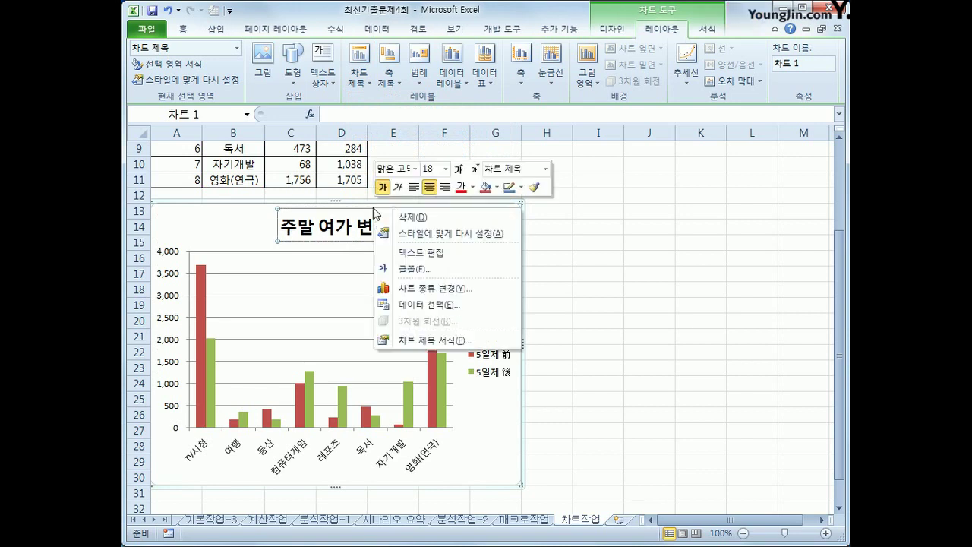
click(458, 169)
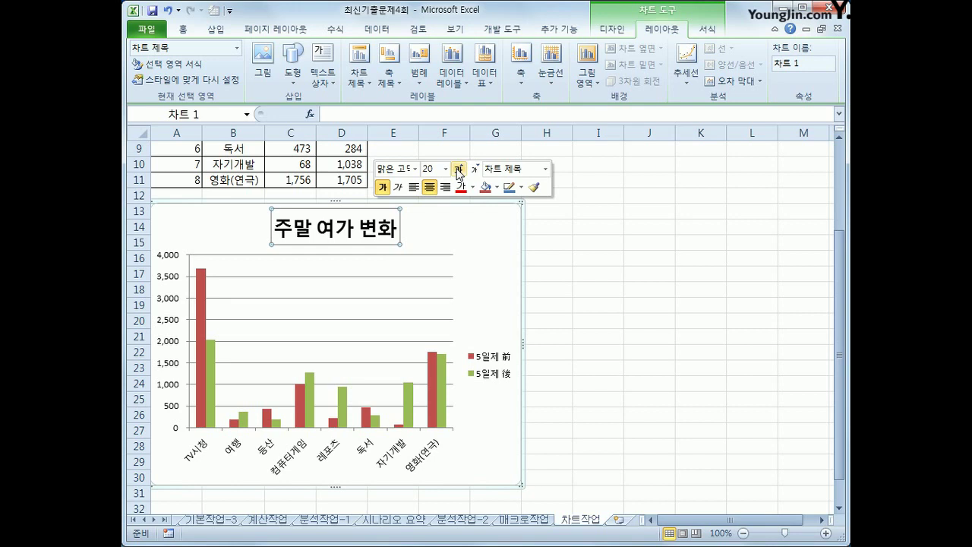
- Change the 5일제 後 series to a line with markers and place the legend below the chart
click(212, 370)
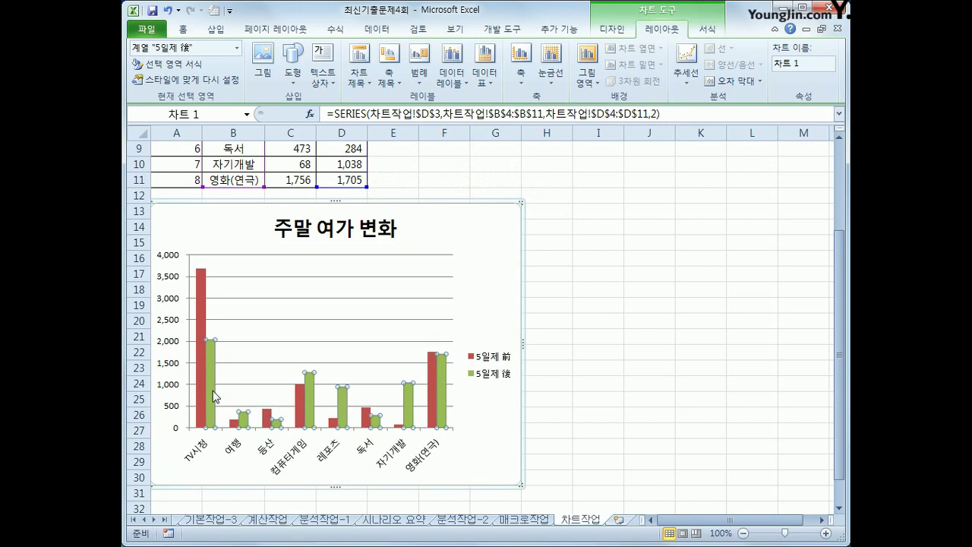
right_click(211, 356)
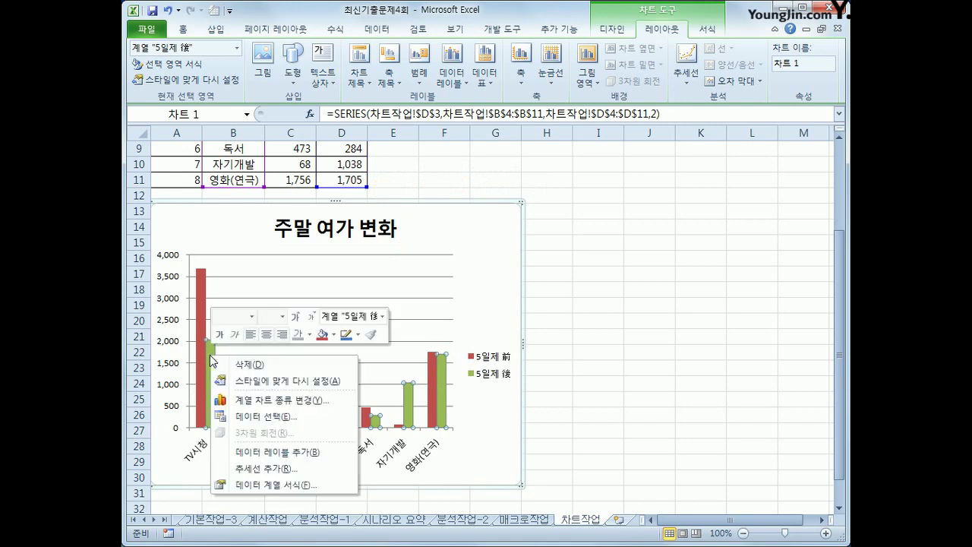
click(318, 402)
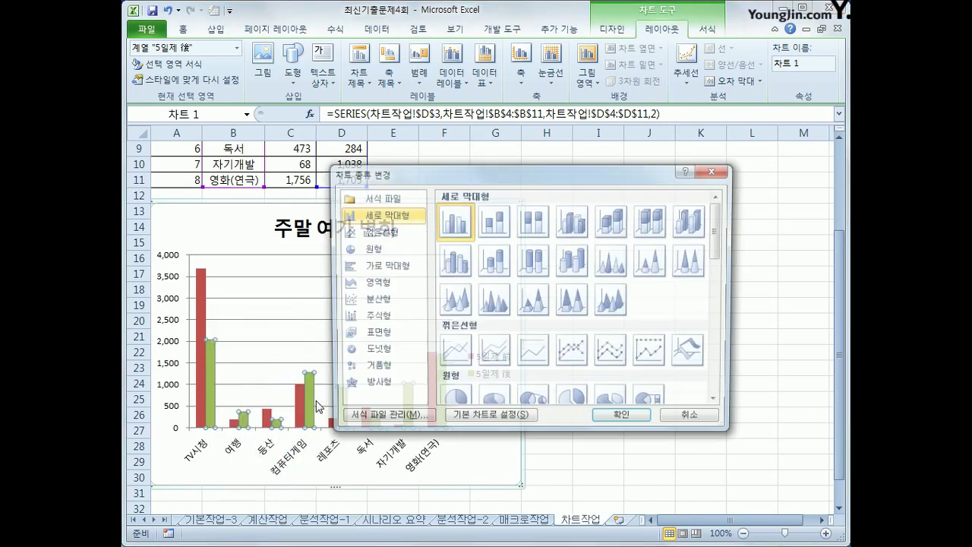
click(580, 354)
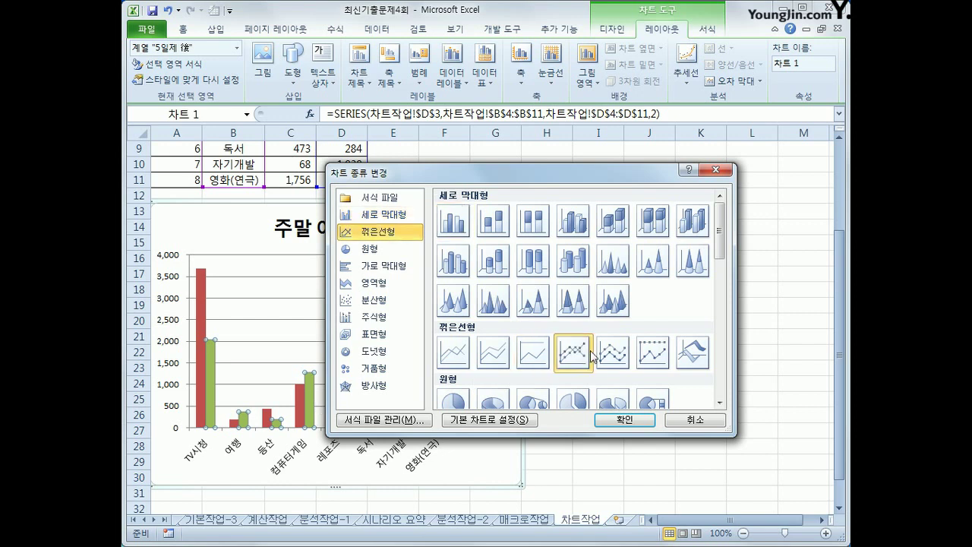
click(642, 419)
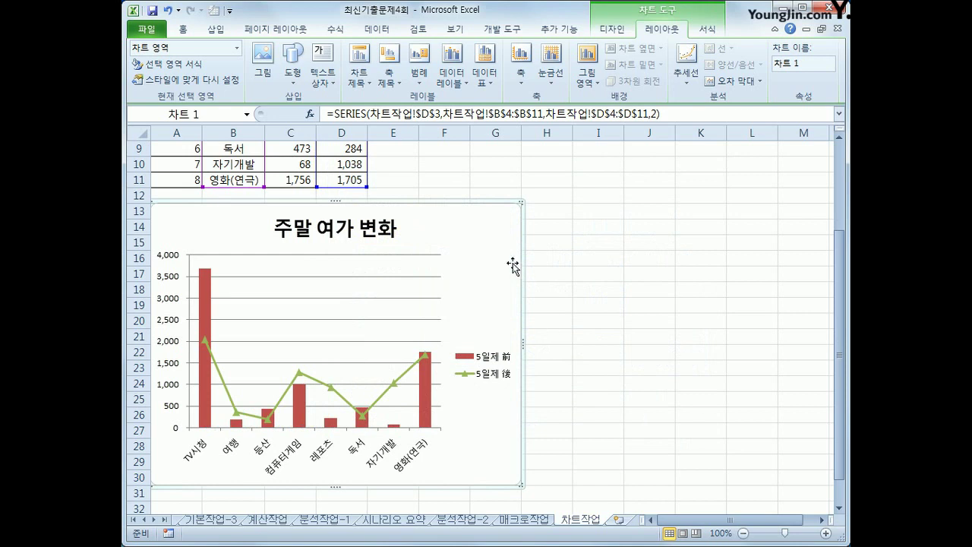
click(419, 75)
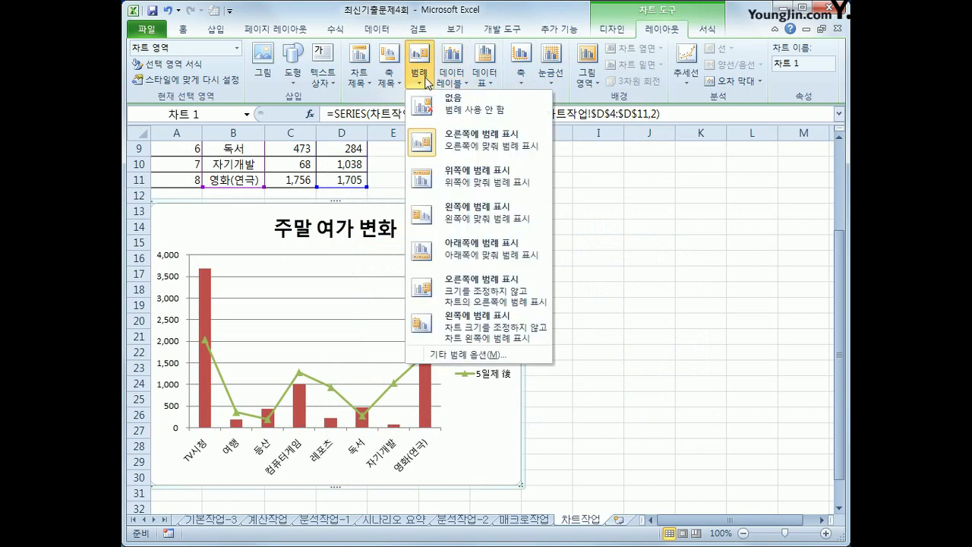
click(517, 258)
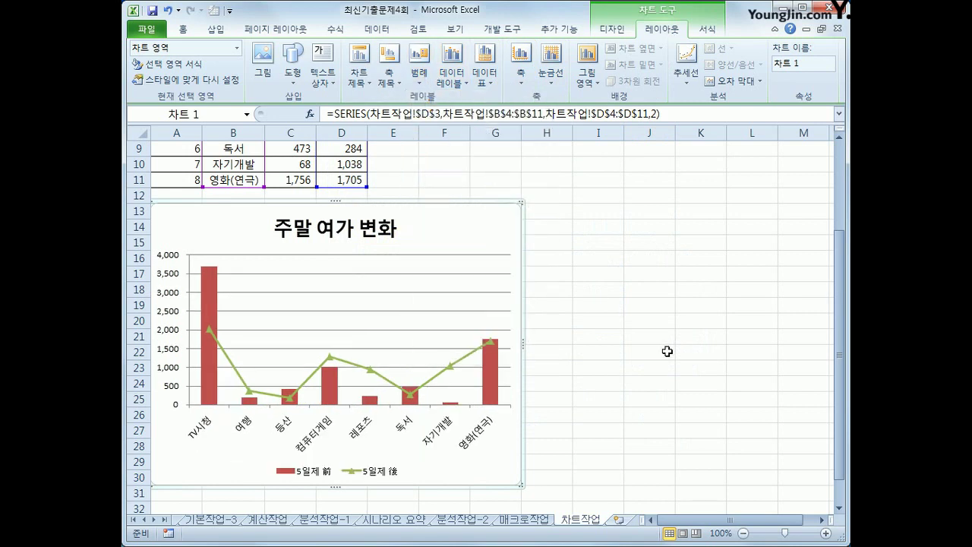
- Give the chart area a border with rounded corners and a width of 3 pt, and deselect the chart
right_click(465, 222)
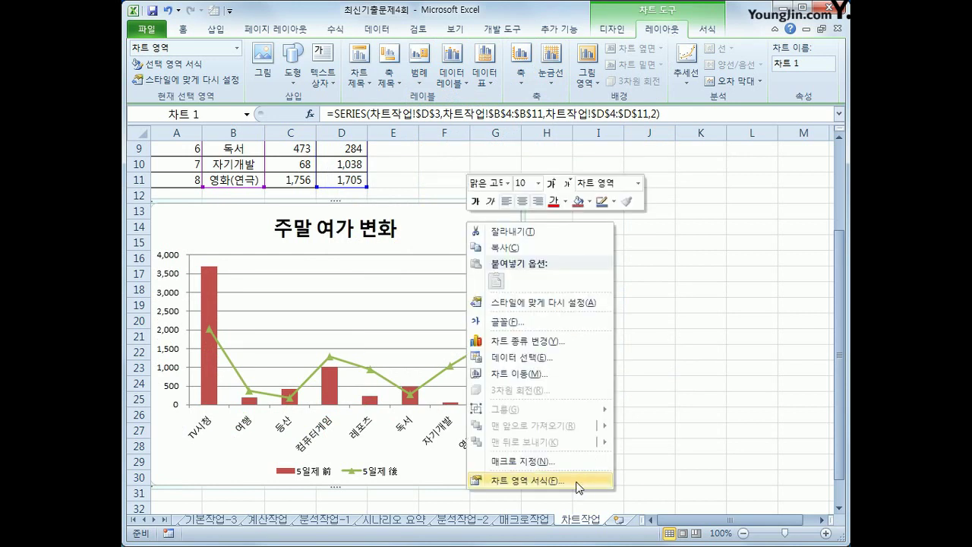
click(531, 480)
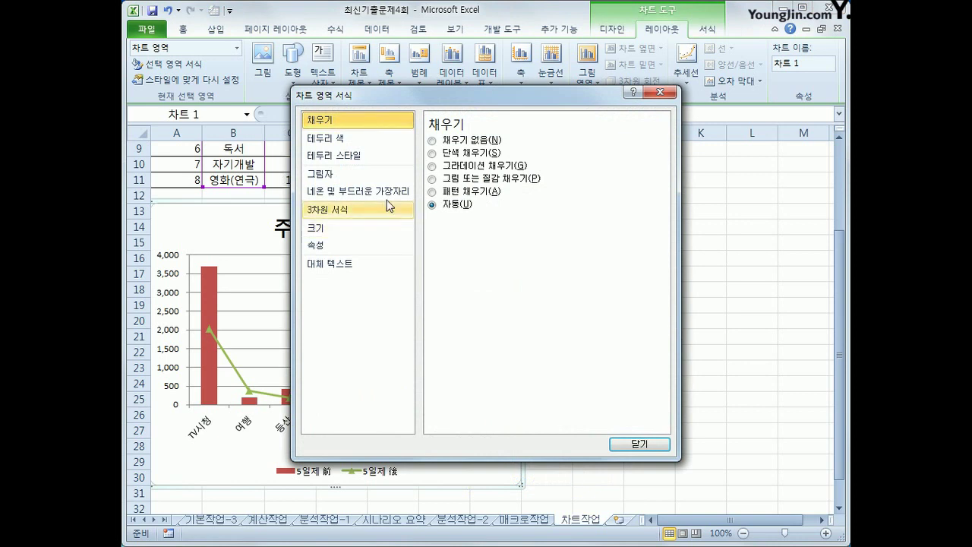
click(369, 156)
click(471, 286)
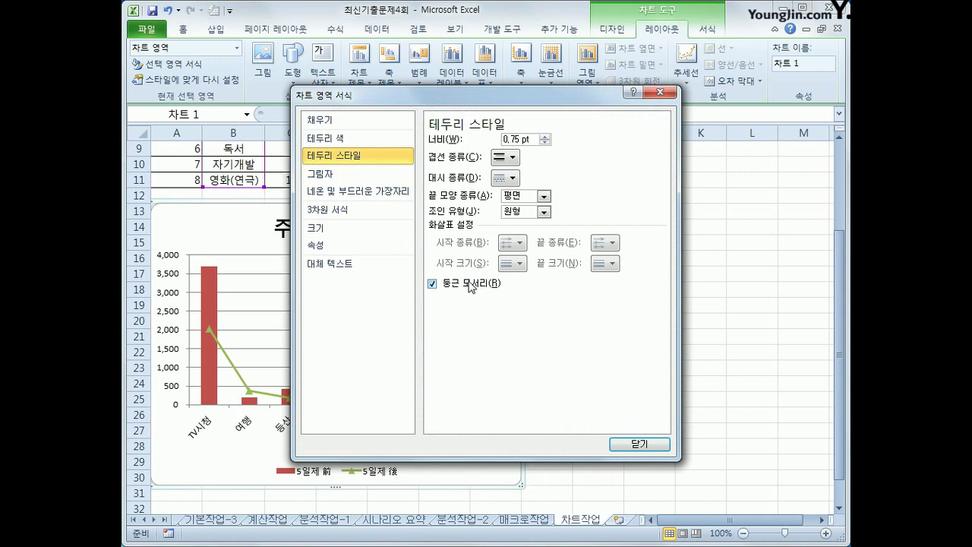
click(544, 137)
click(544, 137)
click(545, 137)
click(544, 137)
click(544, 137)
click(544, 137)
click(545, 137)
click(544, 136)
click(544, 137)
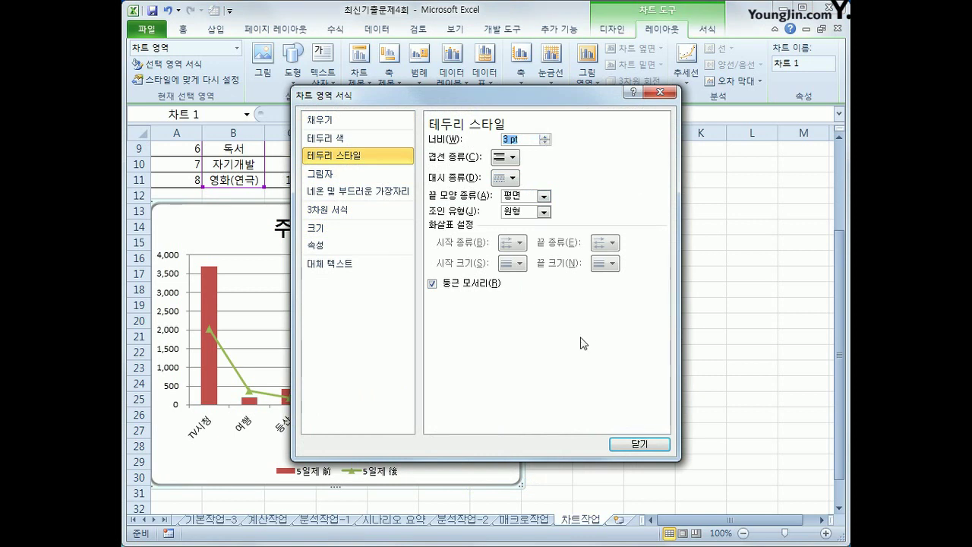
click(638, 443)
click(752, 446)
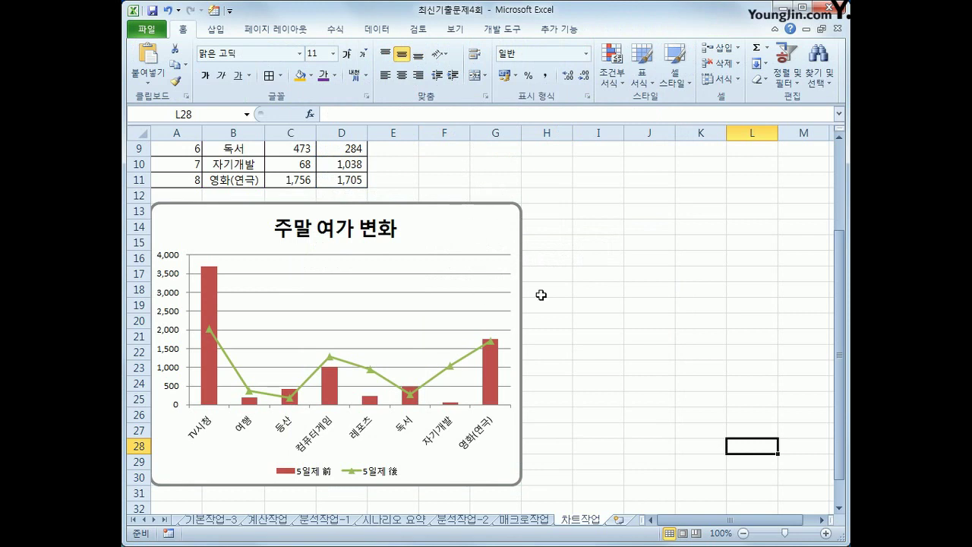
click(619, 318)
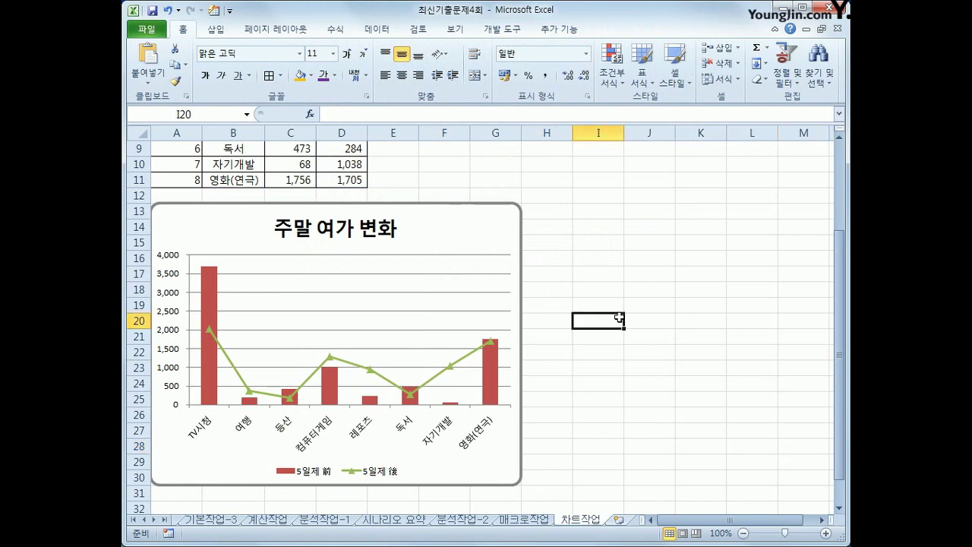